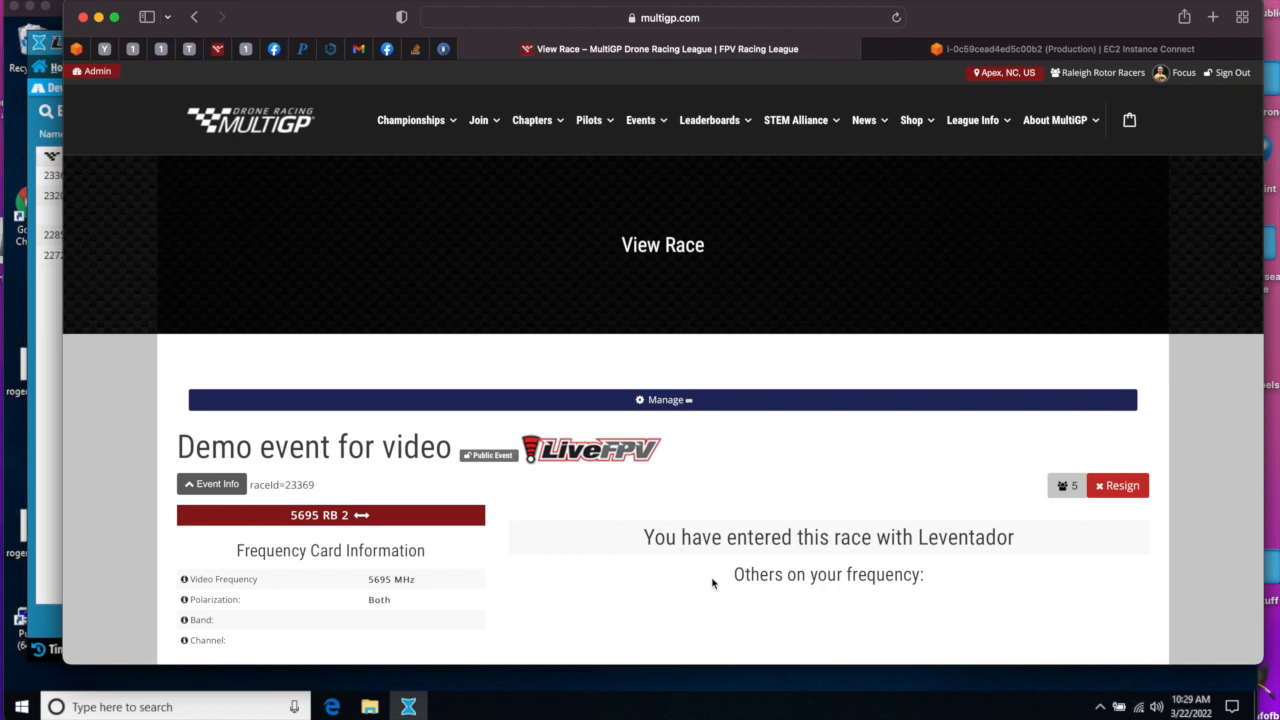
- Update the race info of Demo event for video, setting the rounds in this race/ZippyQ pack count limit to 1, and save
click(582, 398)
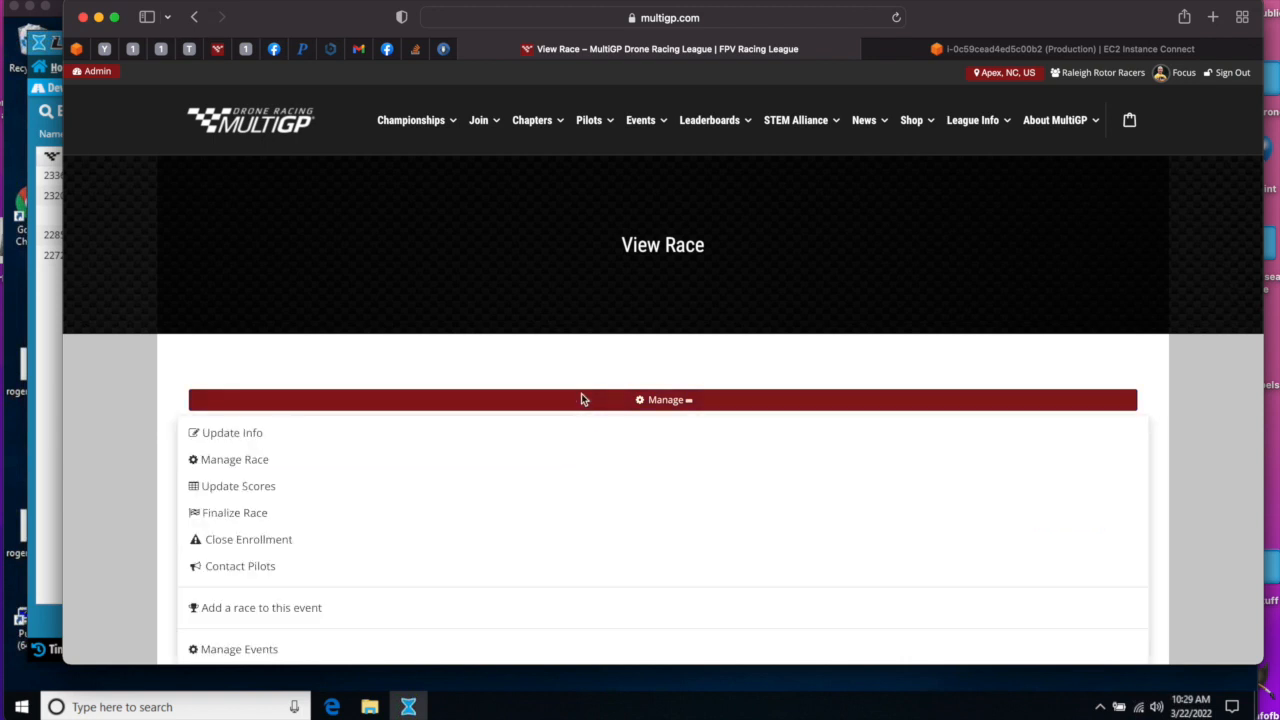
click(243, 447)
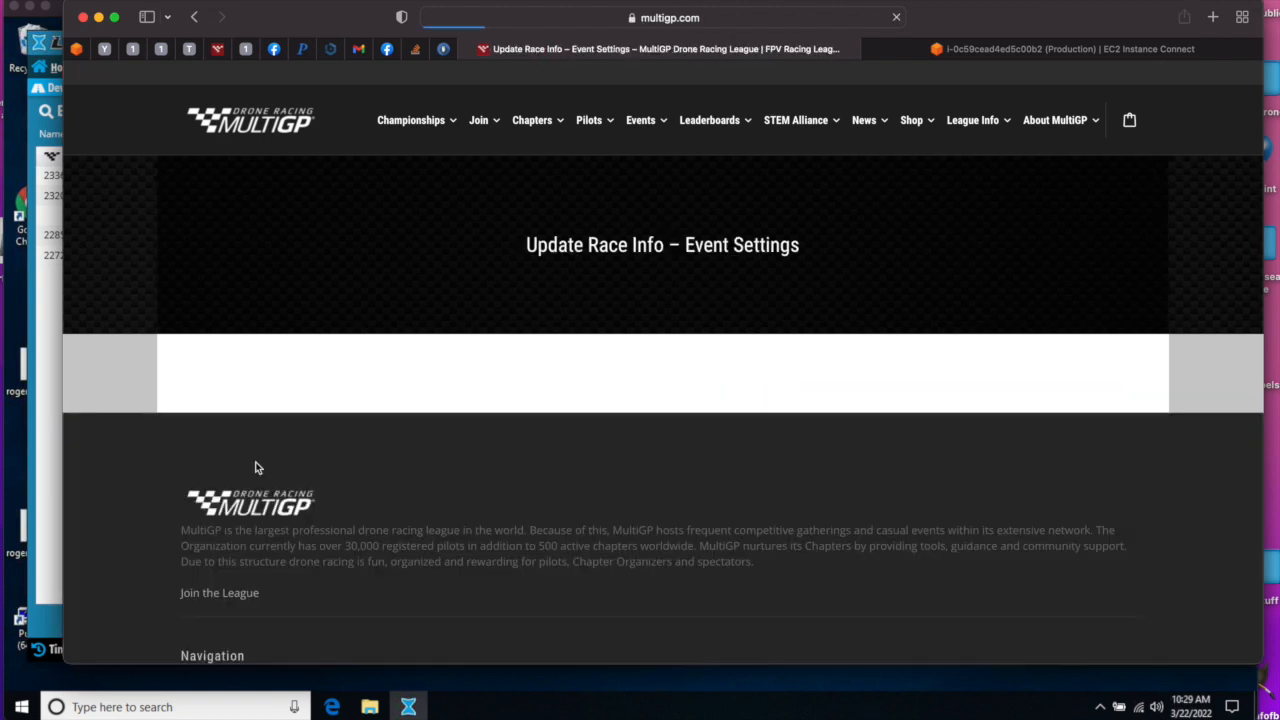
scroll(257, 467, down, 3)
scroll(257, 467, up, 2)
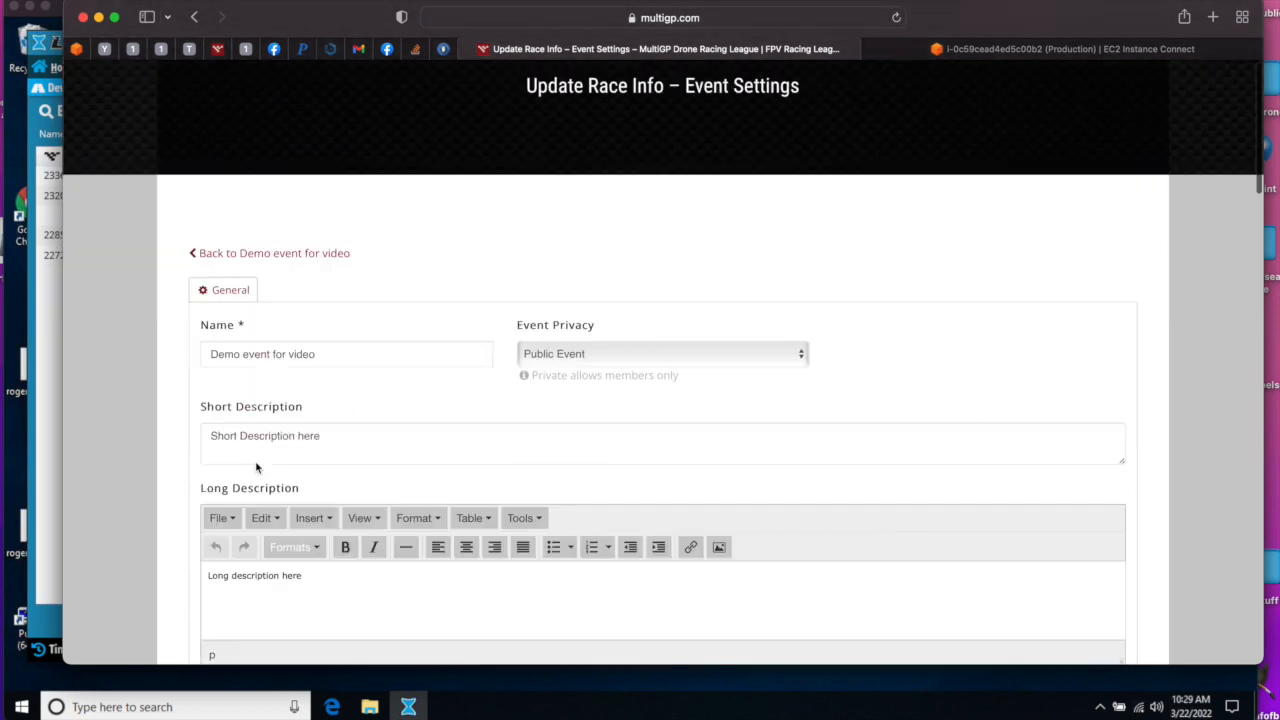
scroll(257, 467, down, 12)
scroll(257, 467, down, 5)
click(729, 207)
key(BackSpace)
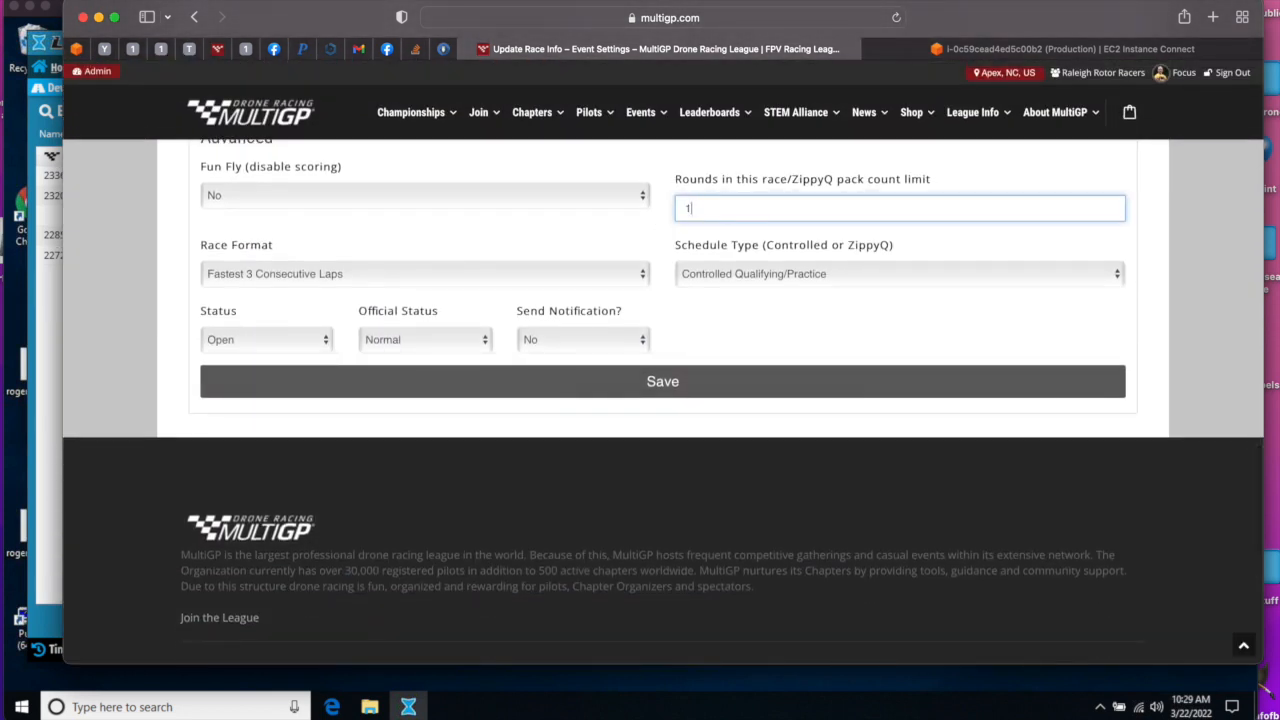
click(652, 383)
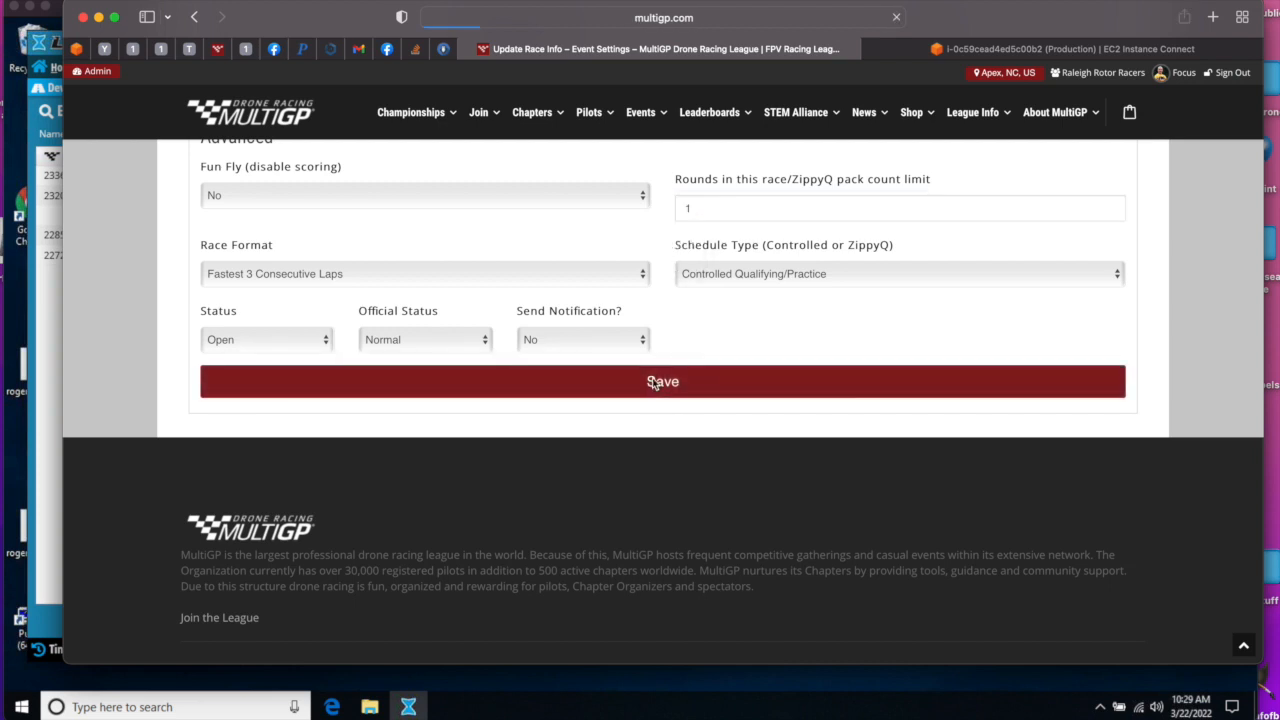
- Regenerate the race schedule for the demo event and load the schedule on the race page
scroll(500, 420, down, 3)
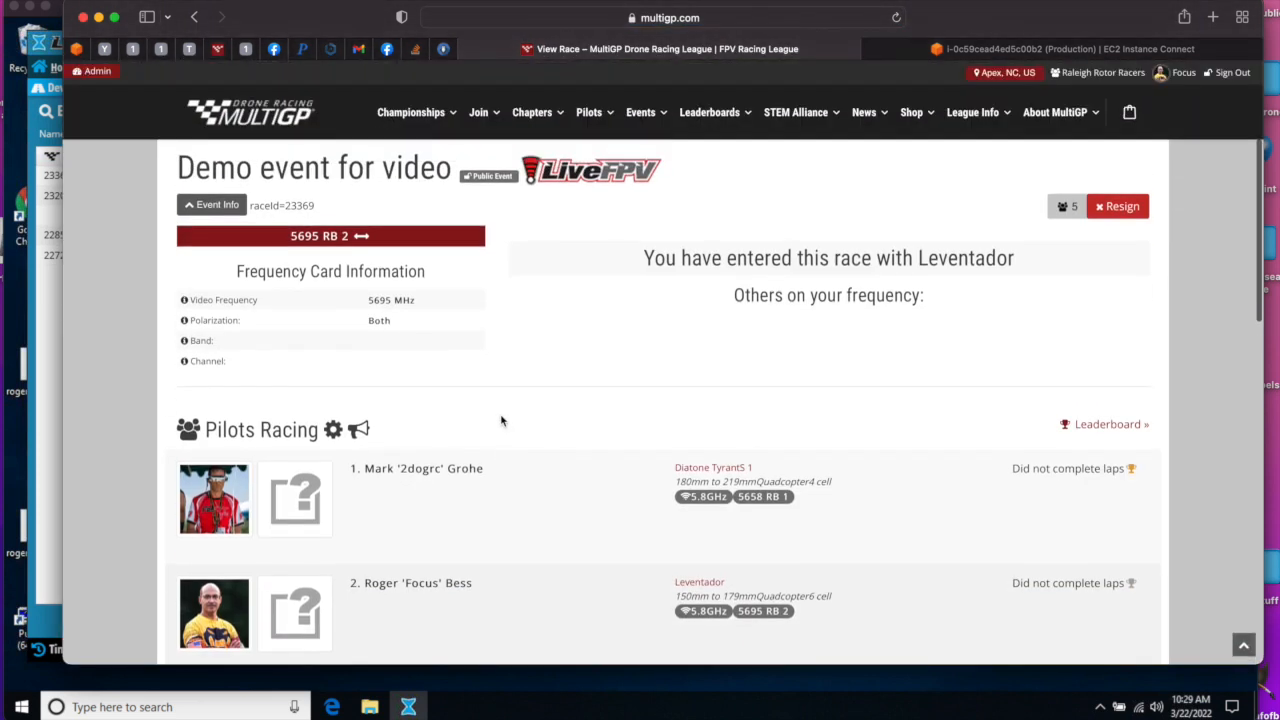
scroll(502, 421, down, 7)
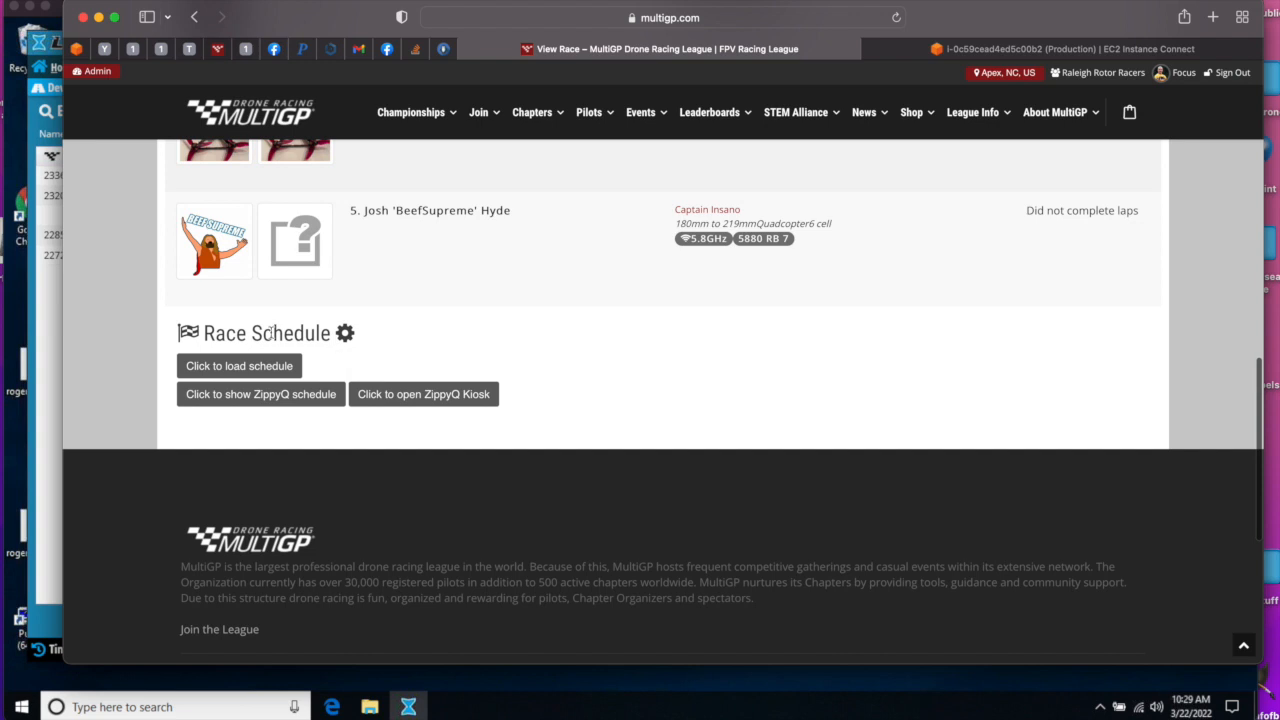
click(347, 334)
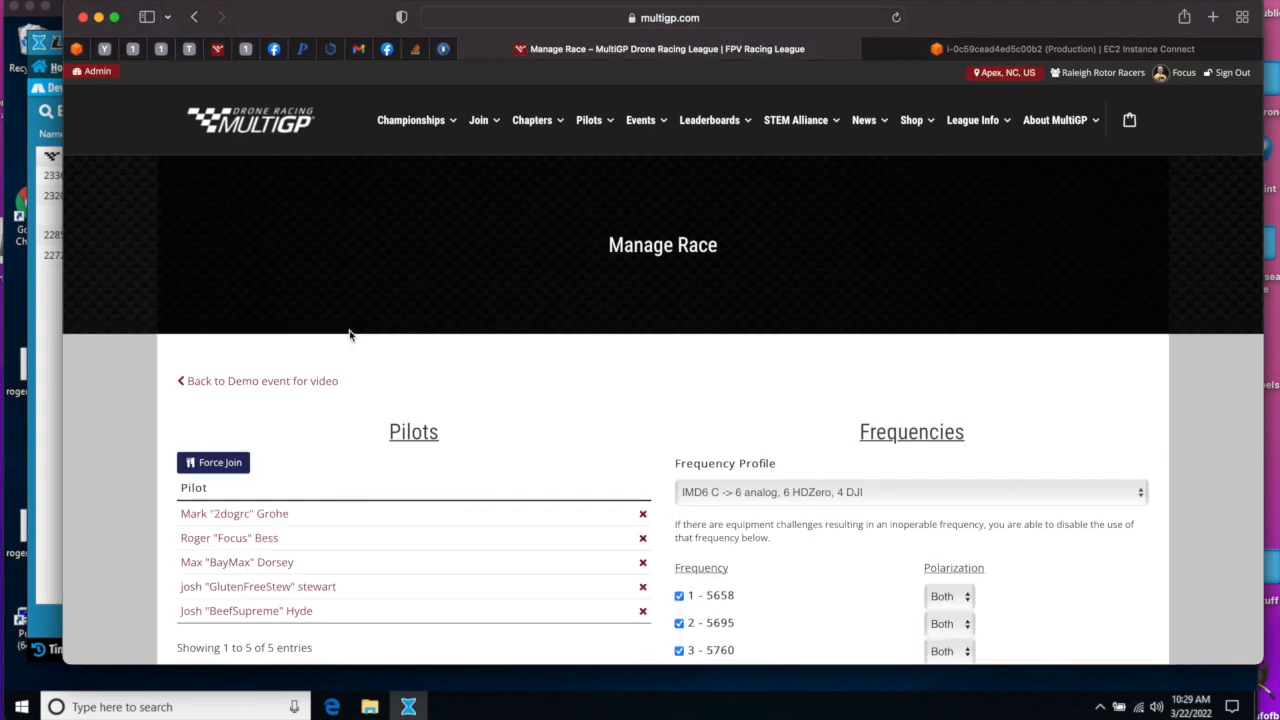
scroll(346, 335, down, 10)
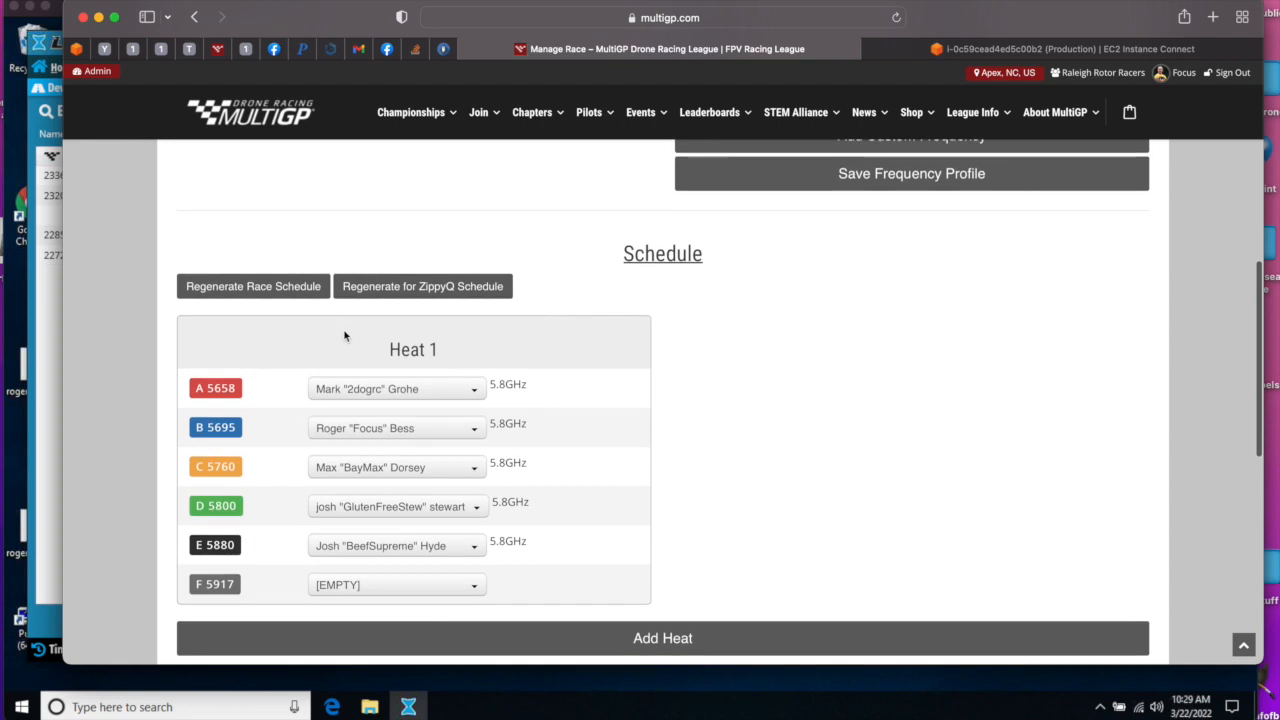
click(245, 288)
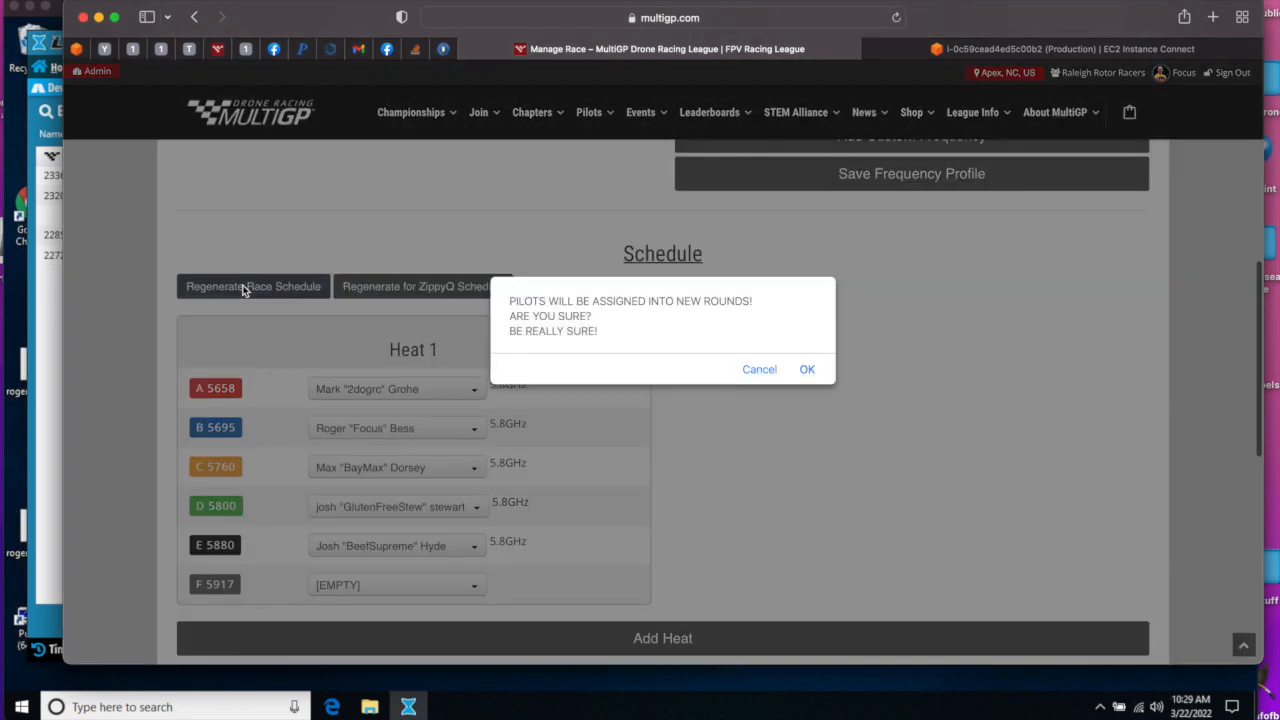
click(811, 371)
scroll(278, 386, down, 15)
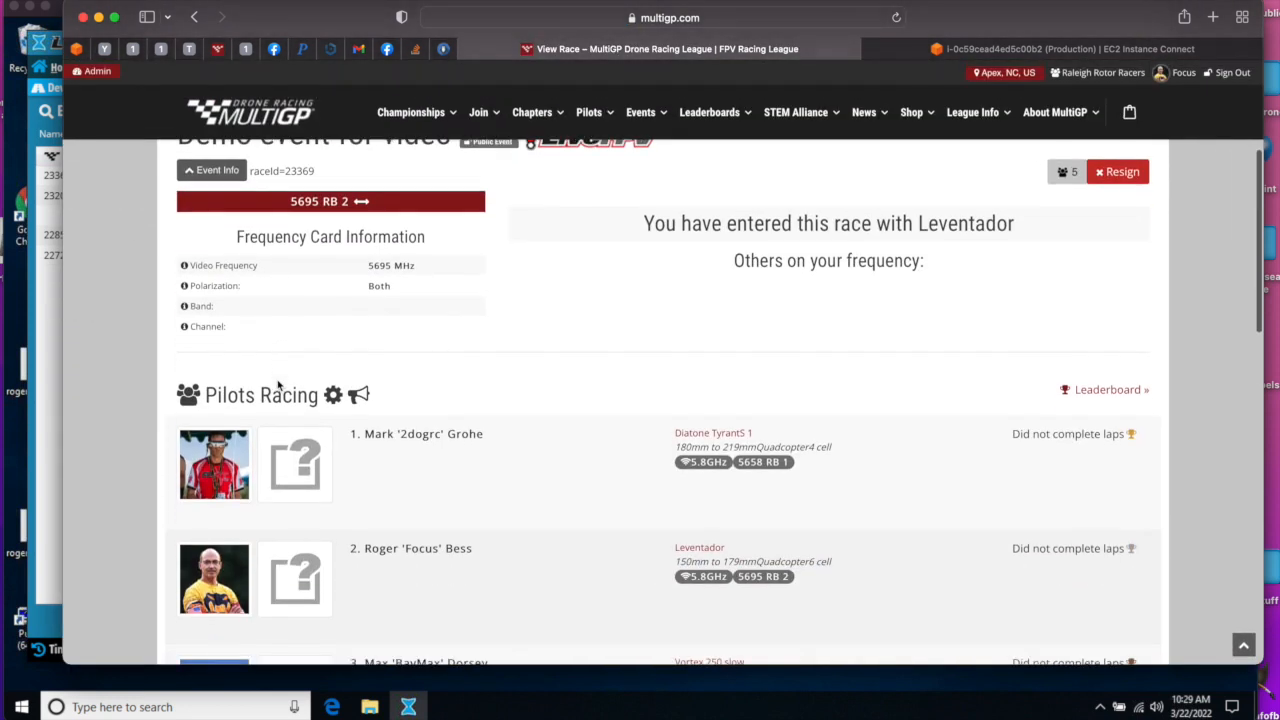
click(233, 342)
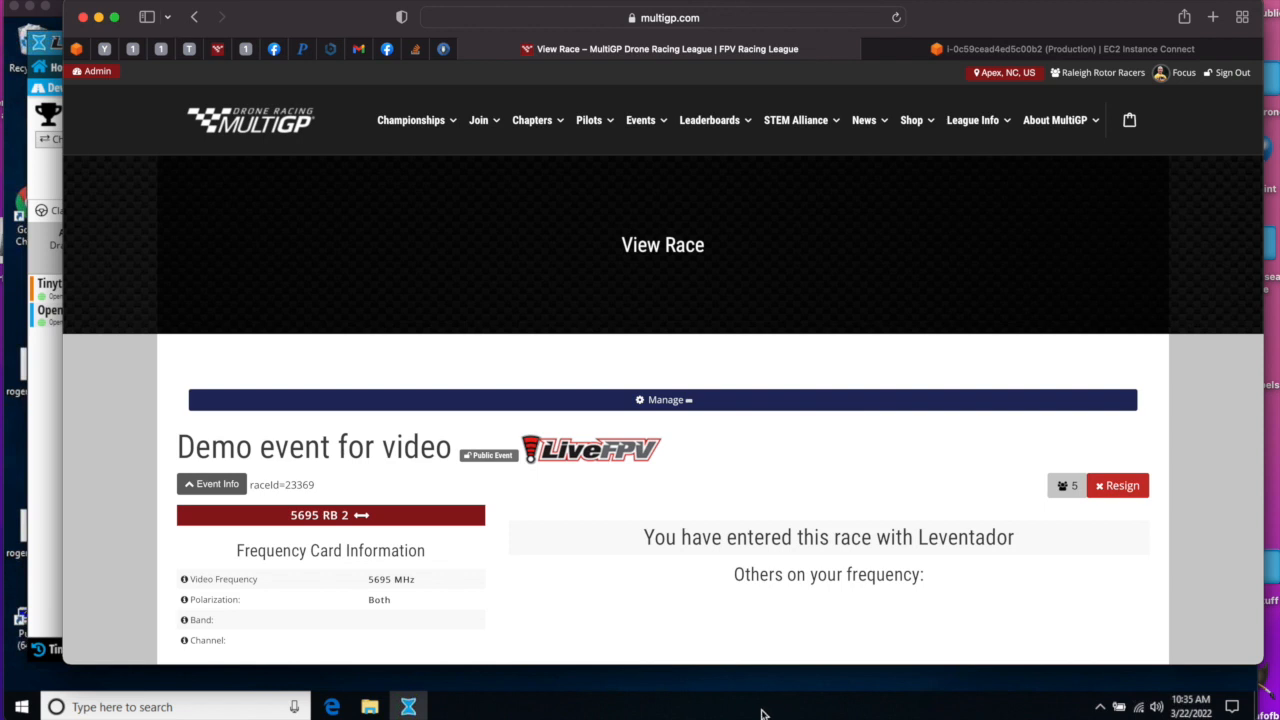
- Switch to LiveTime and review the LiveRaceMedia partner settings for MultiGP, including the sign-in, sync and import options
click(50, 420)
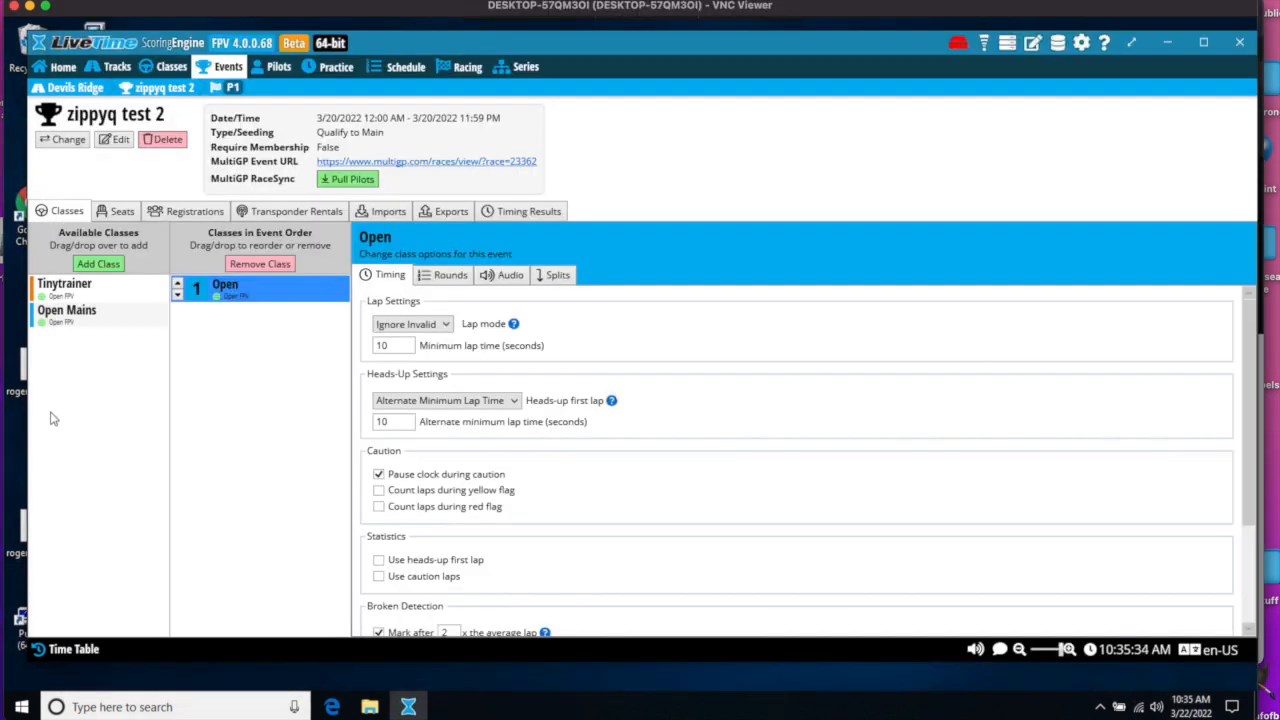
click(987, 45)
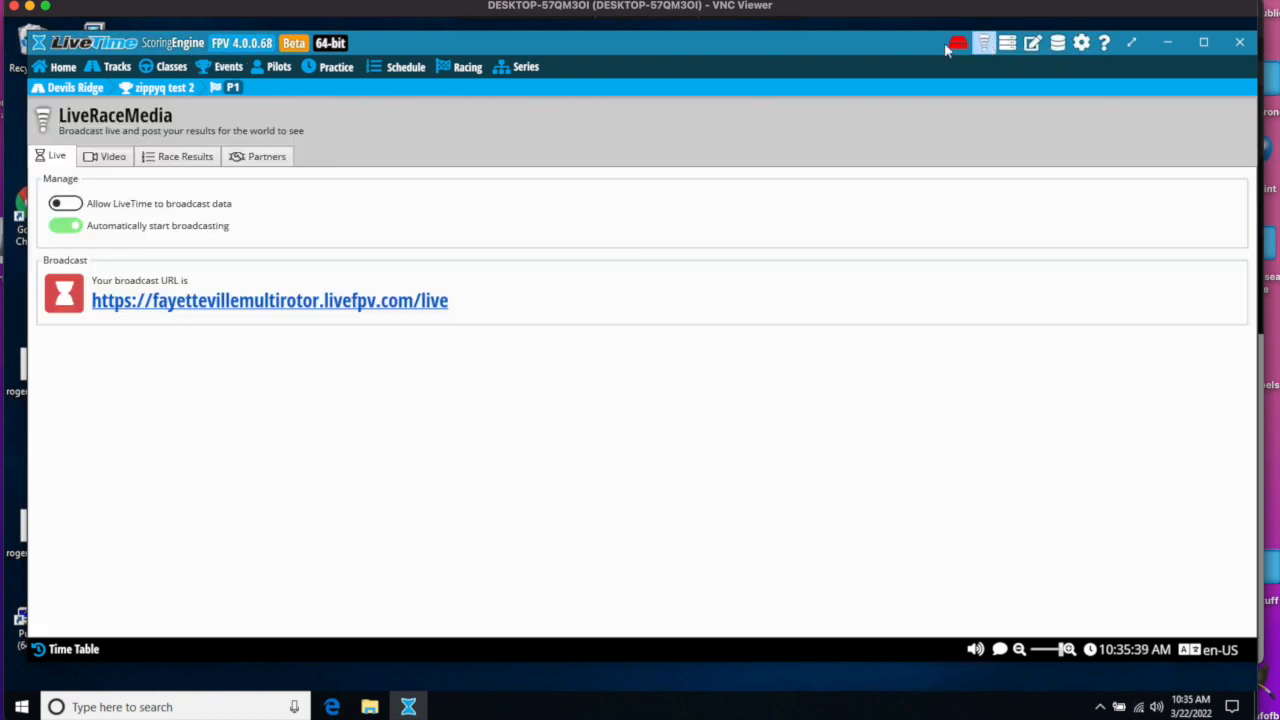
click(257, 158)
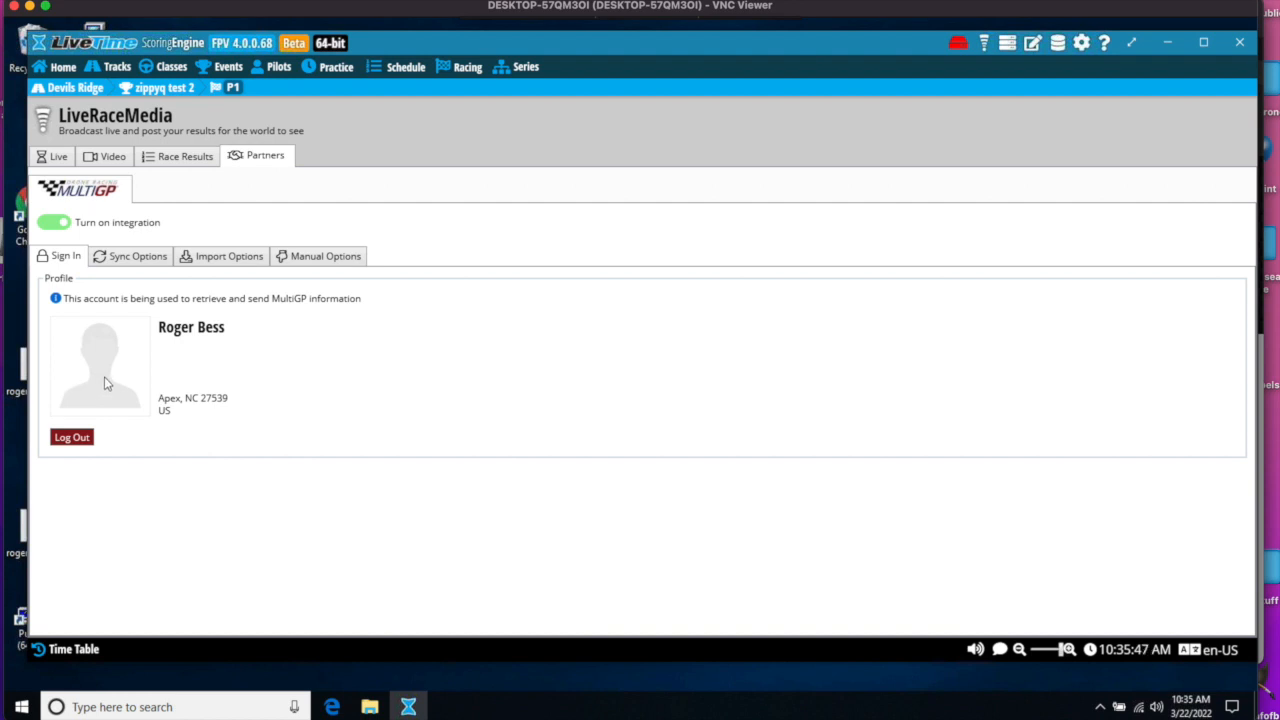
click(132, 257)
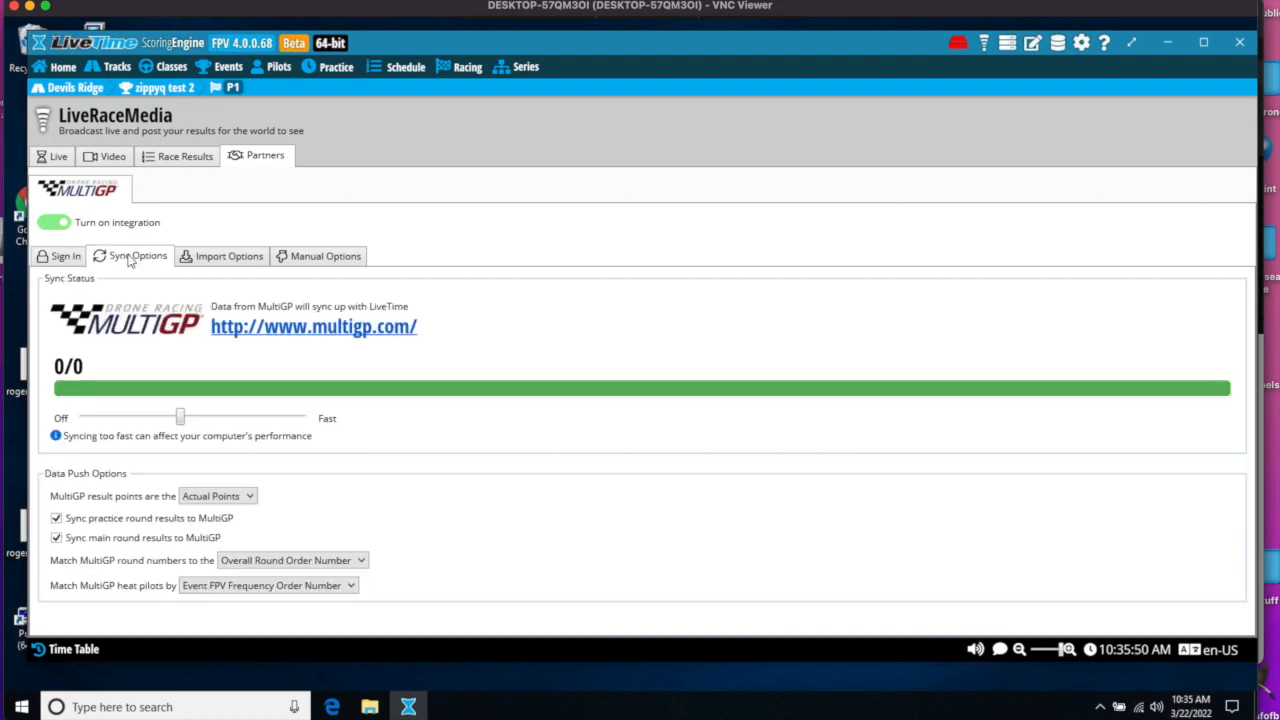
click(213, 259)
click(130, 258)
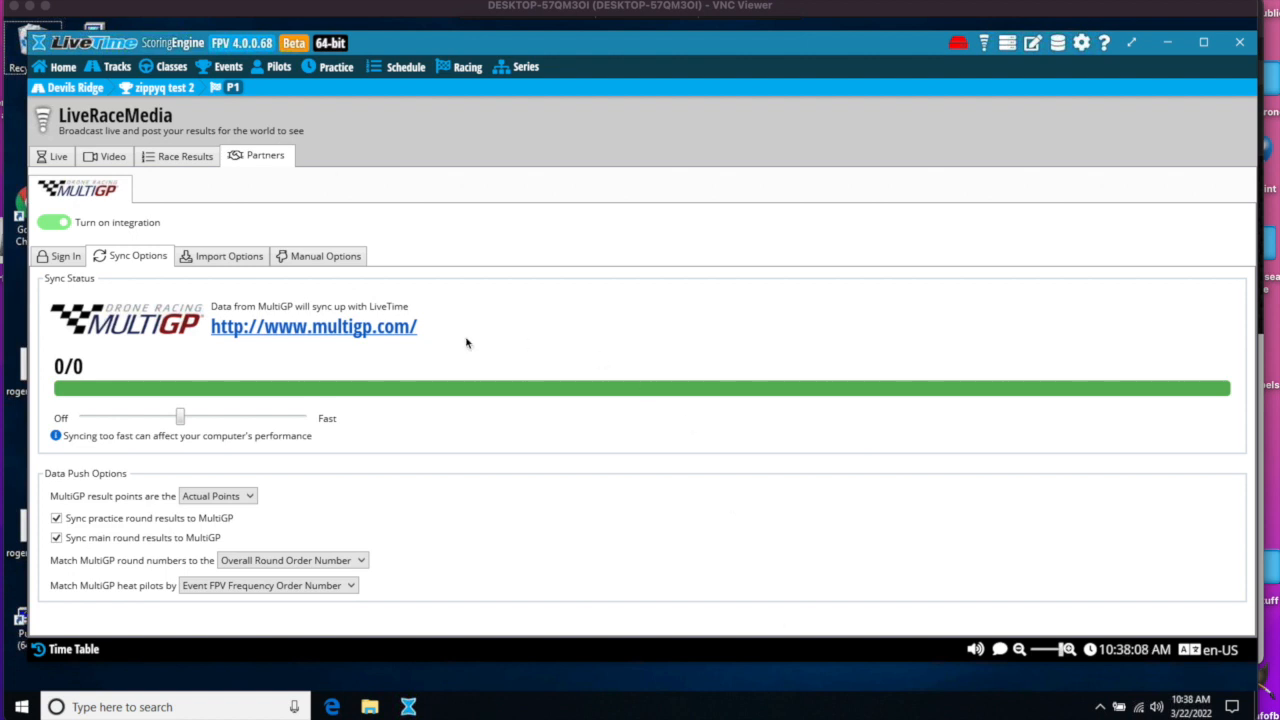
- Leave the zippyq test 2 event for the event list and start an event import from MultiGP
click(236, 68)
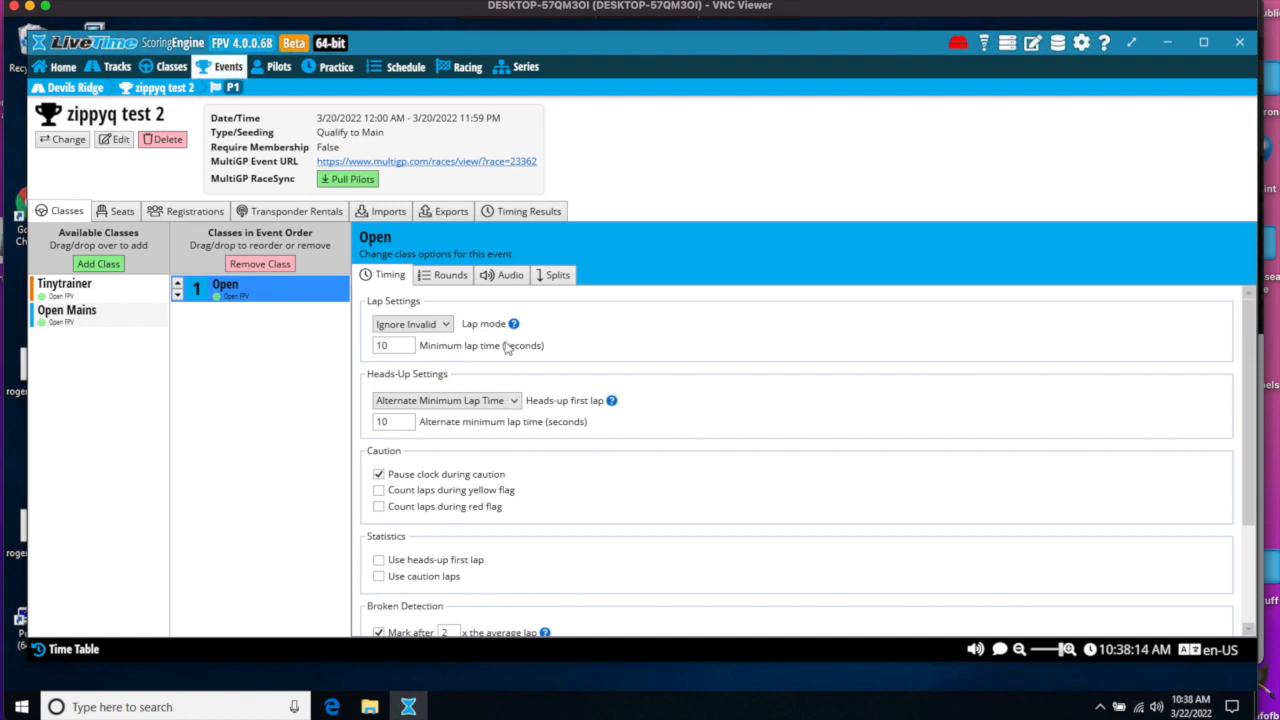
click(62, 140)
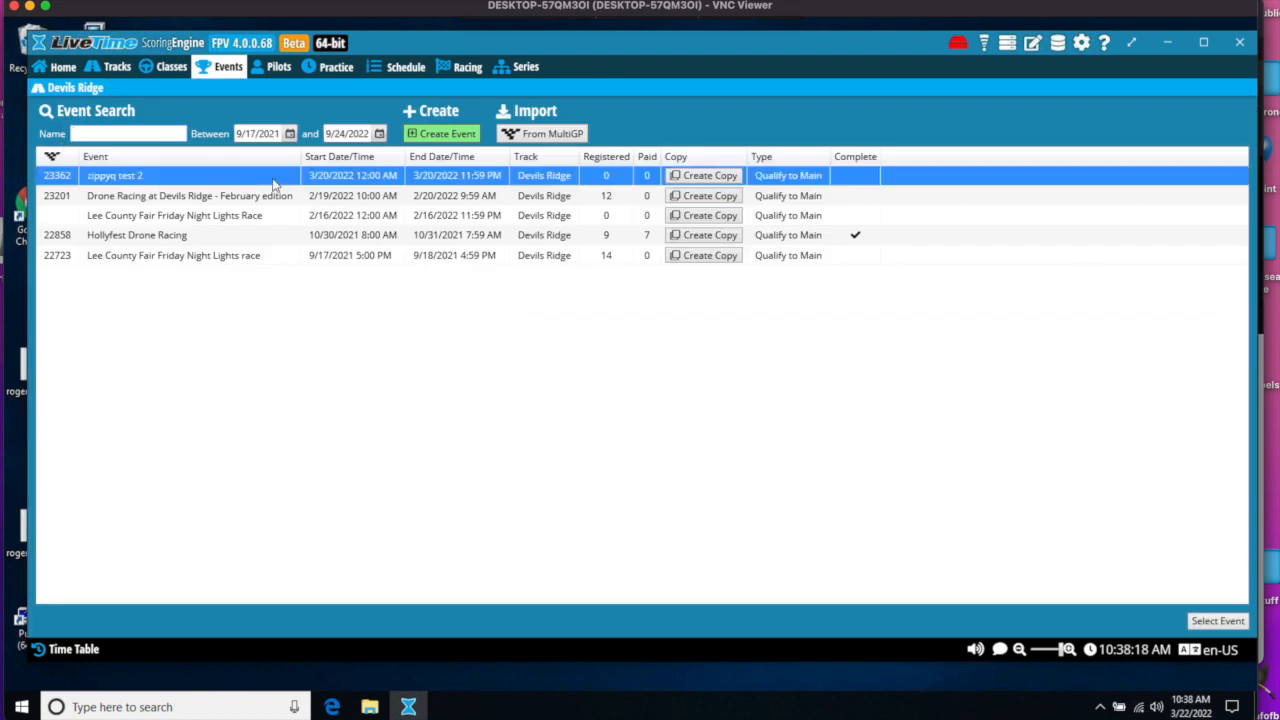
click(535, 138)
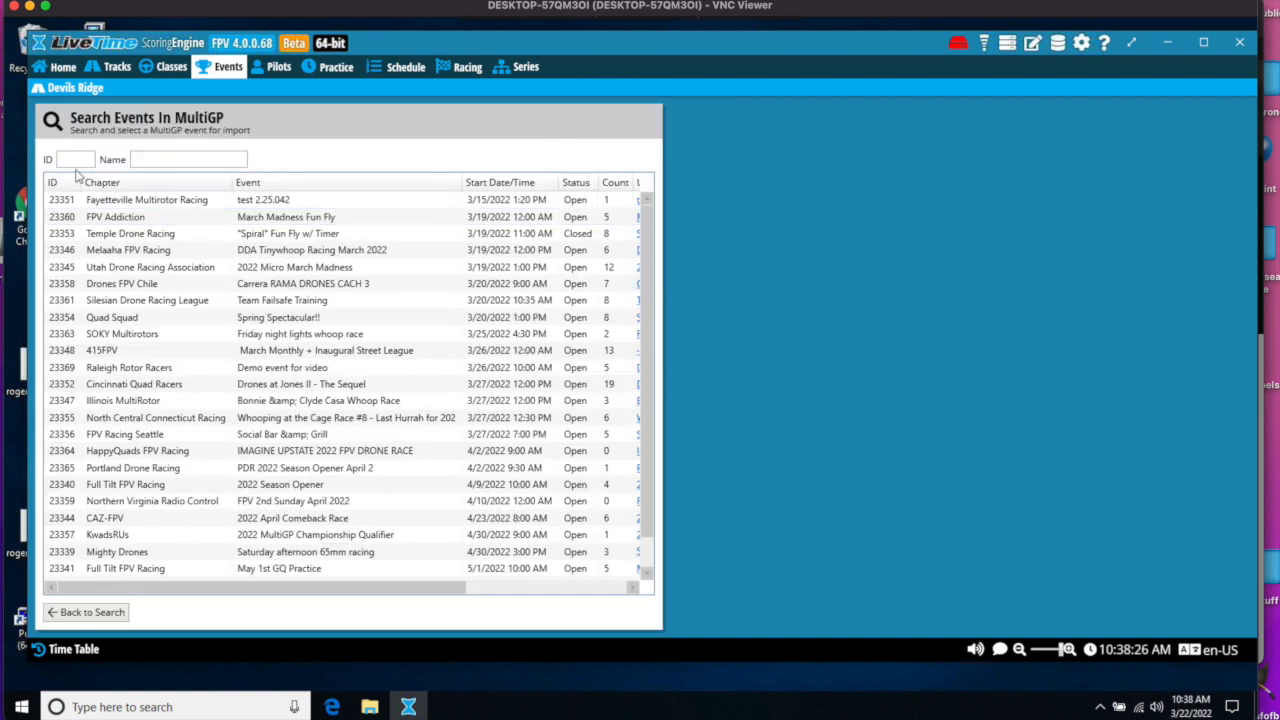
- Switch to the MultiGP race page in the browser and highlight the demo event's race ID, keeping the LiveTime search accessible
click(66, 159)
mouse_move(800, 12)
drag(801, 9, 797, 107)
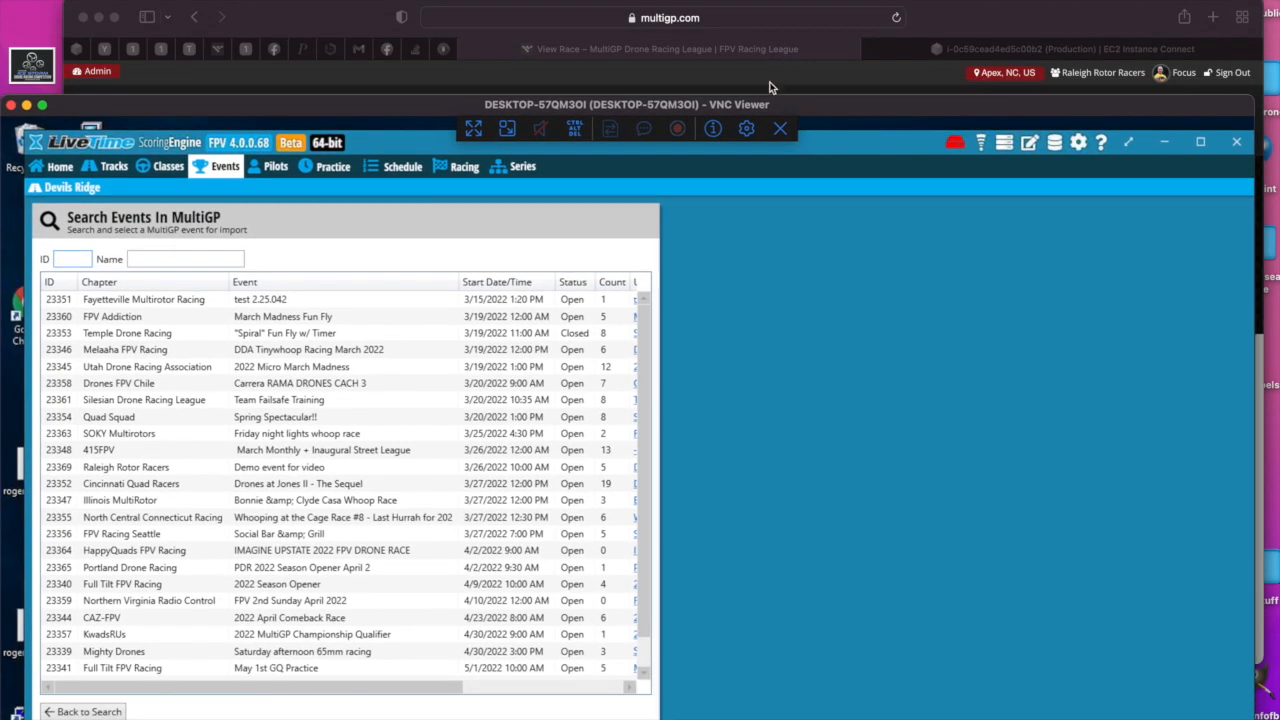
click(323, 20)
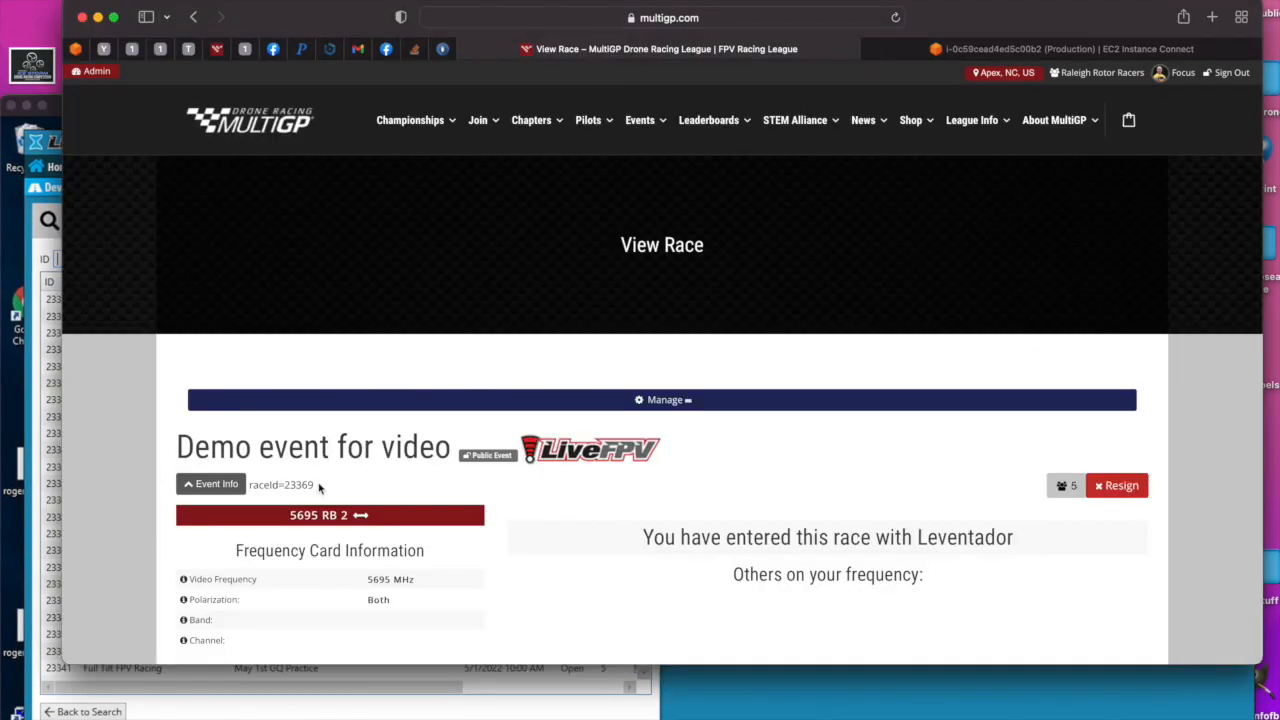
drag(315, 486, 283, 487)
drag(362, 6, 395, 3)
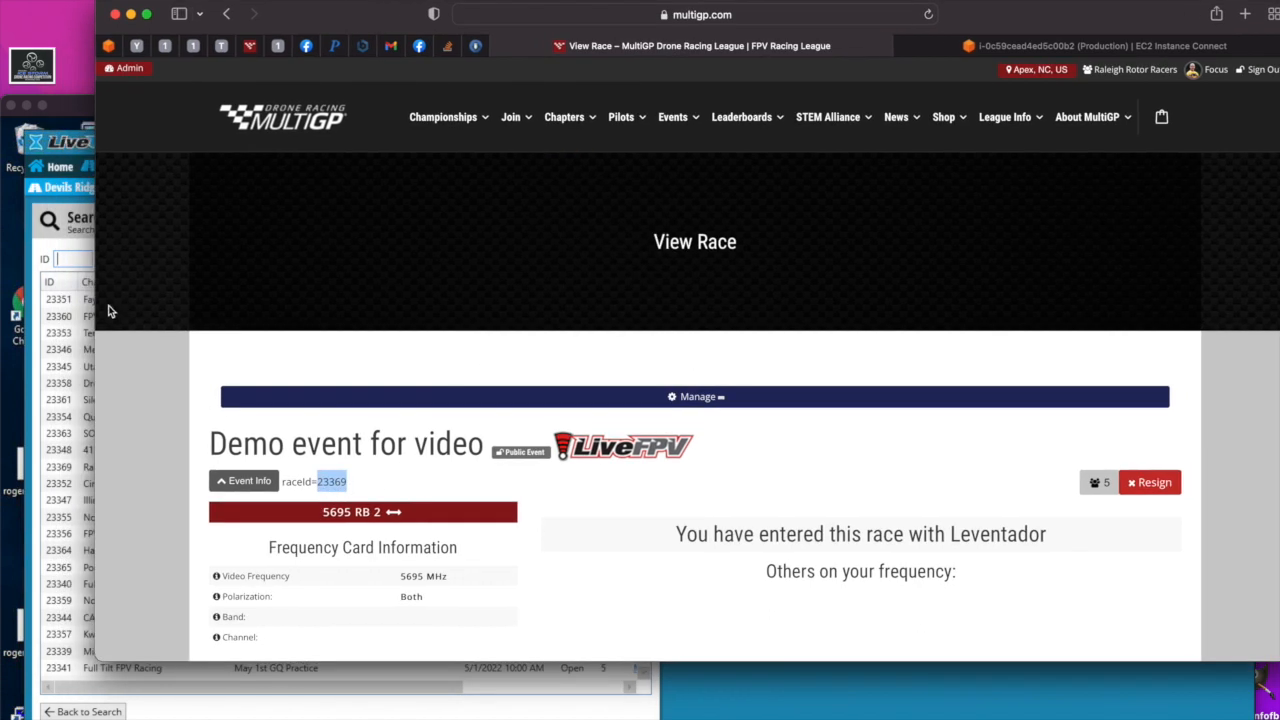
- Return to LiveTime, search the MultiGP events by ID 23369 and select Demo event for video
click(72, 258)
drag(213, 112, 217, 67)
text(23369)
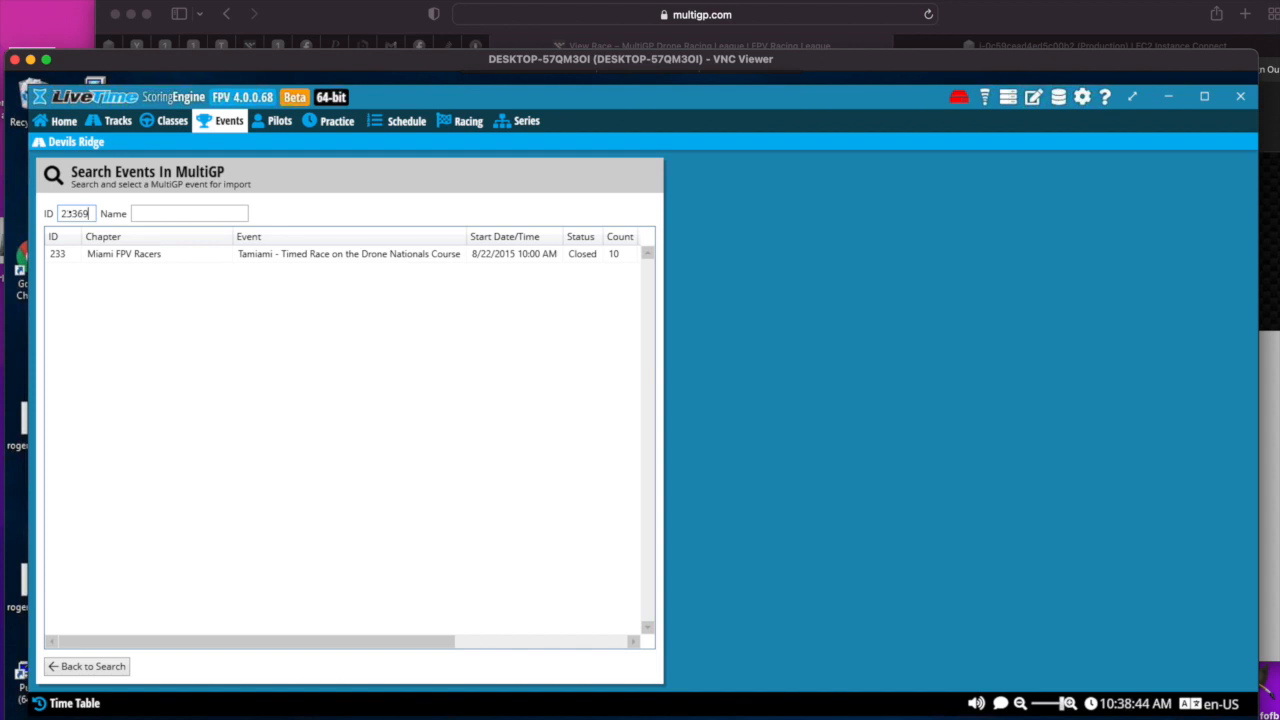
click(143, 257)
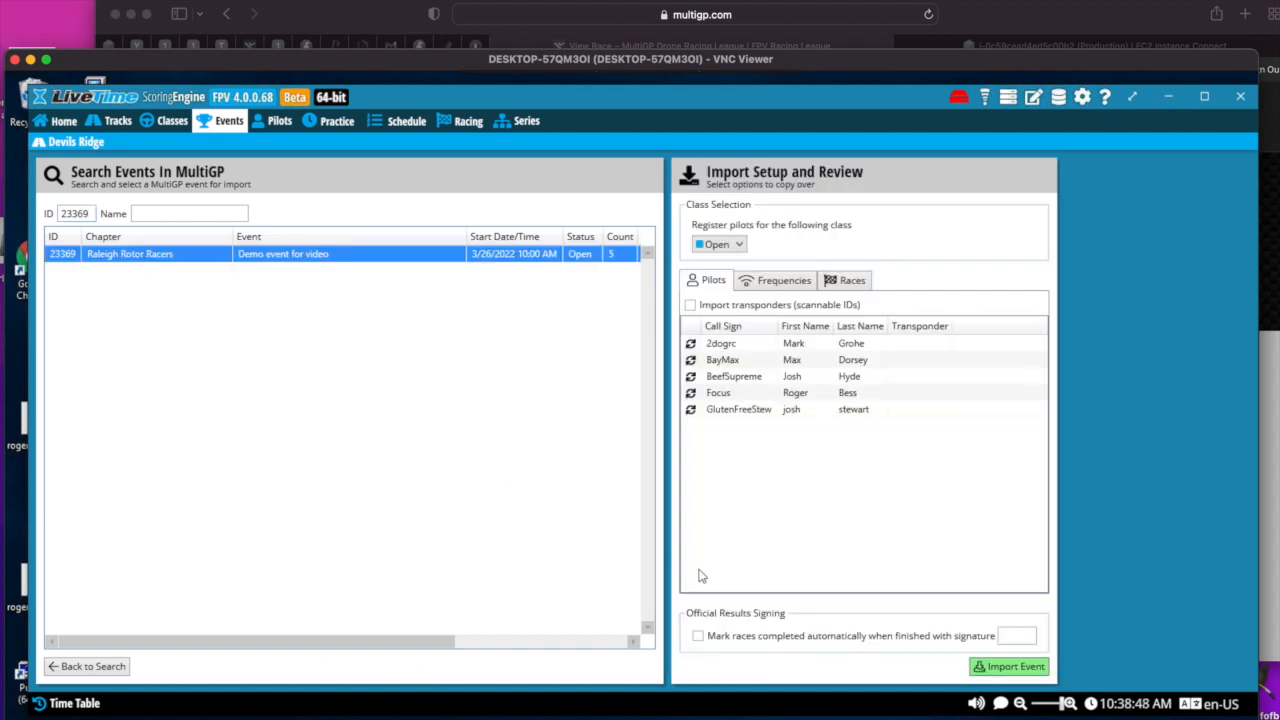
- Review the pilots, frequencies and races of the selected event, enable Import rounds and import the event
click(745, 360)
click(790, 282)
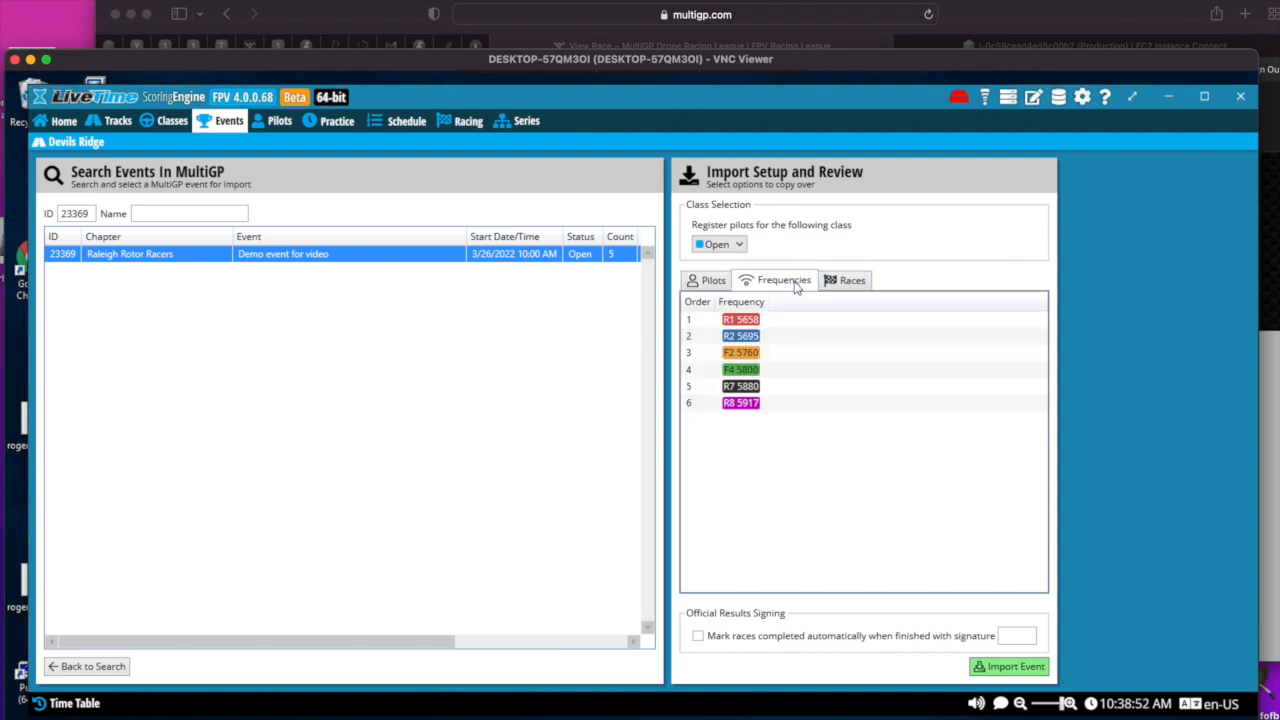
click(848, 282)
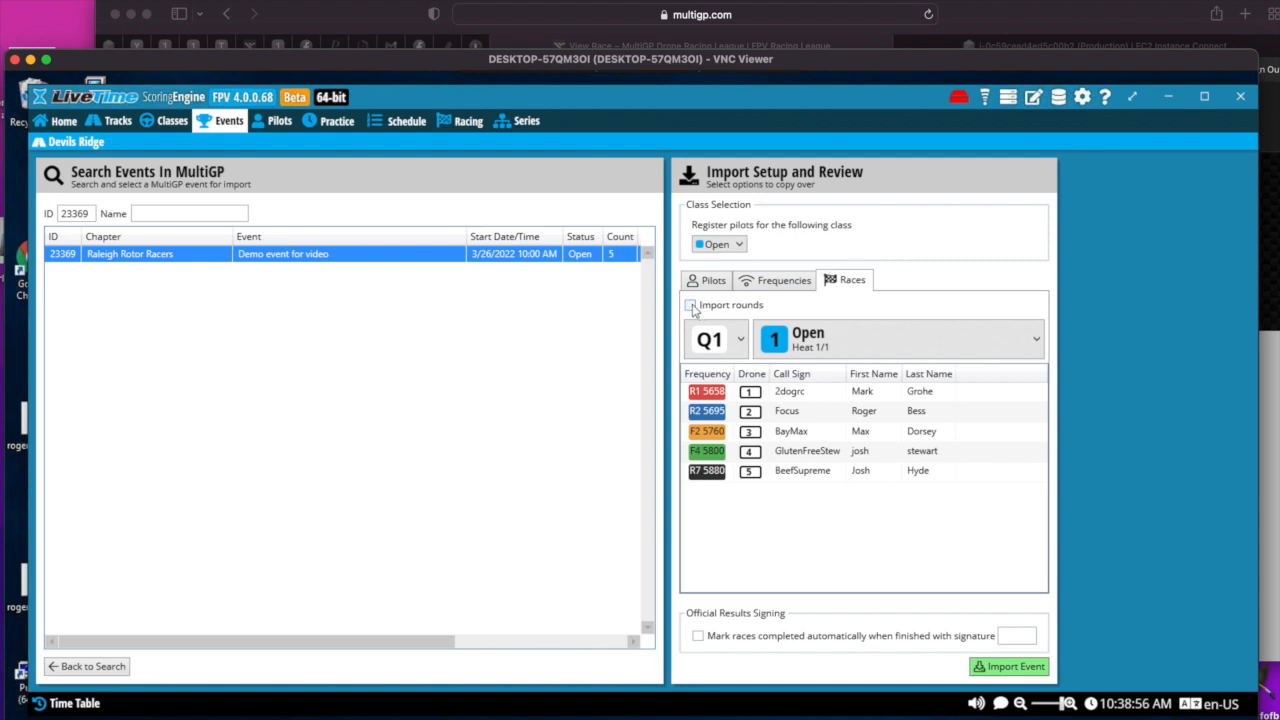
click(690, 306)
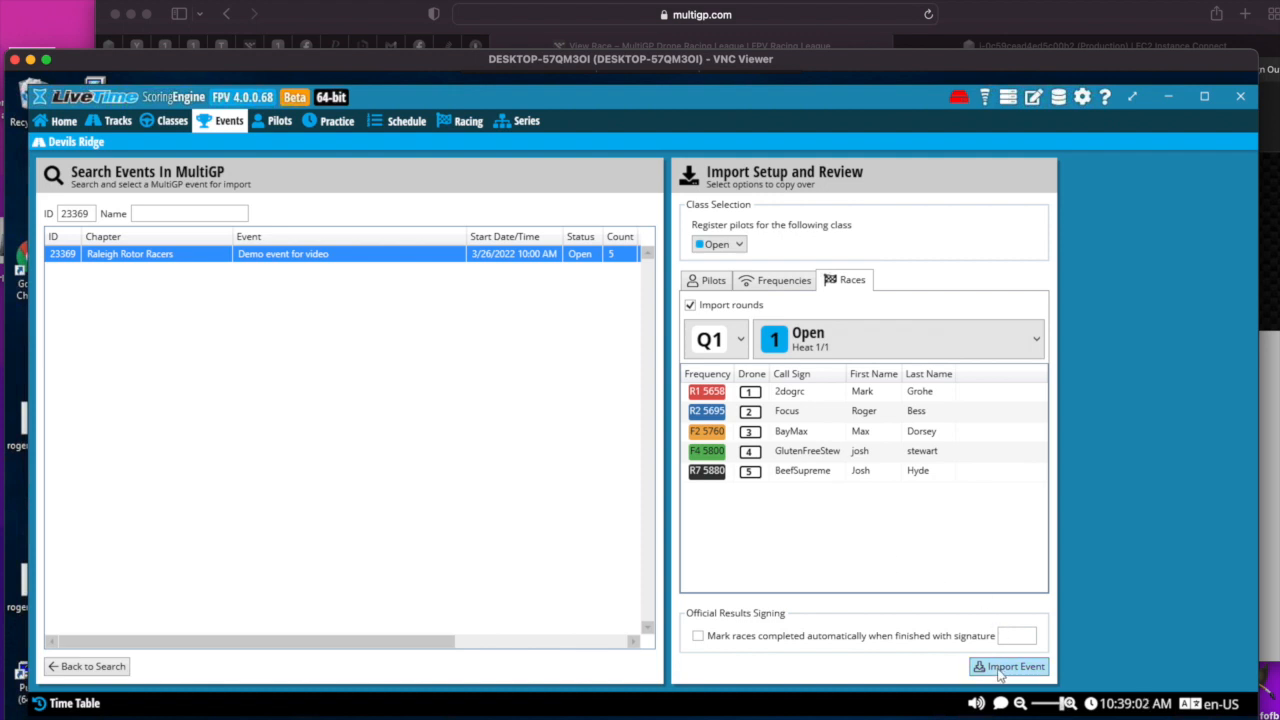
click(1000, 668)
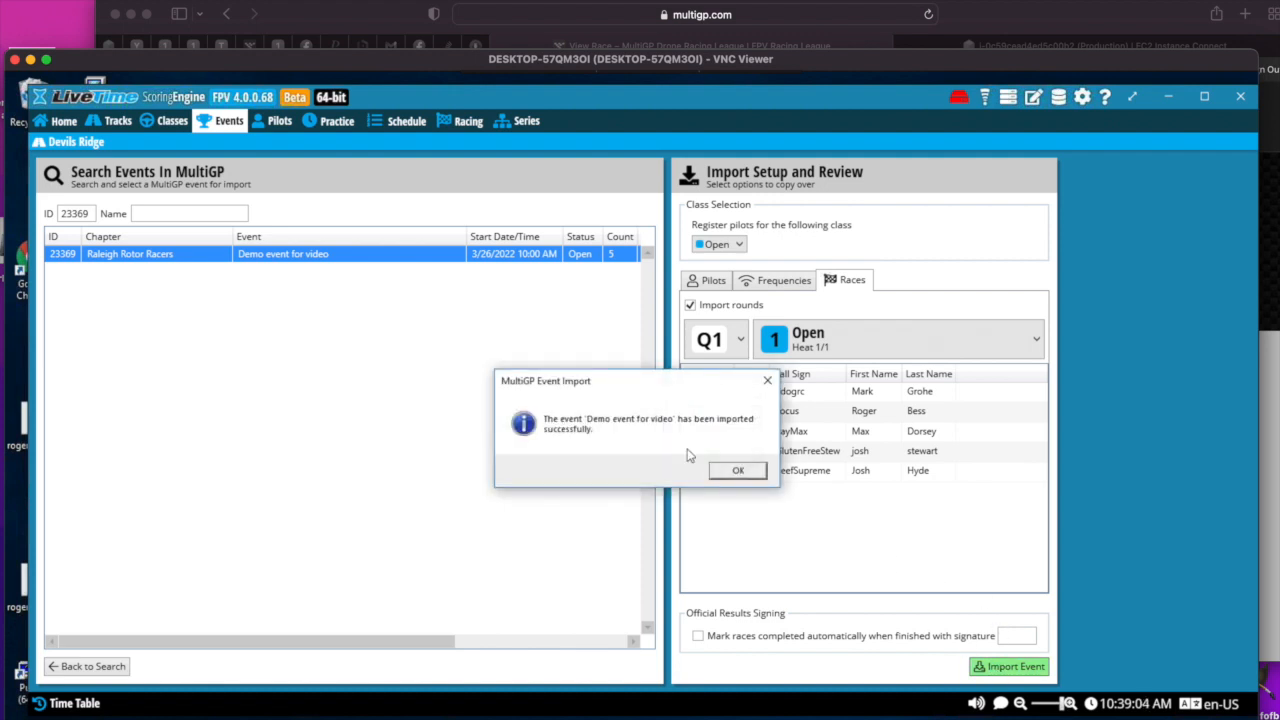
click(734, 472)
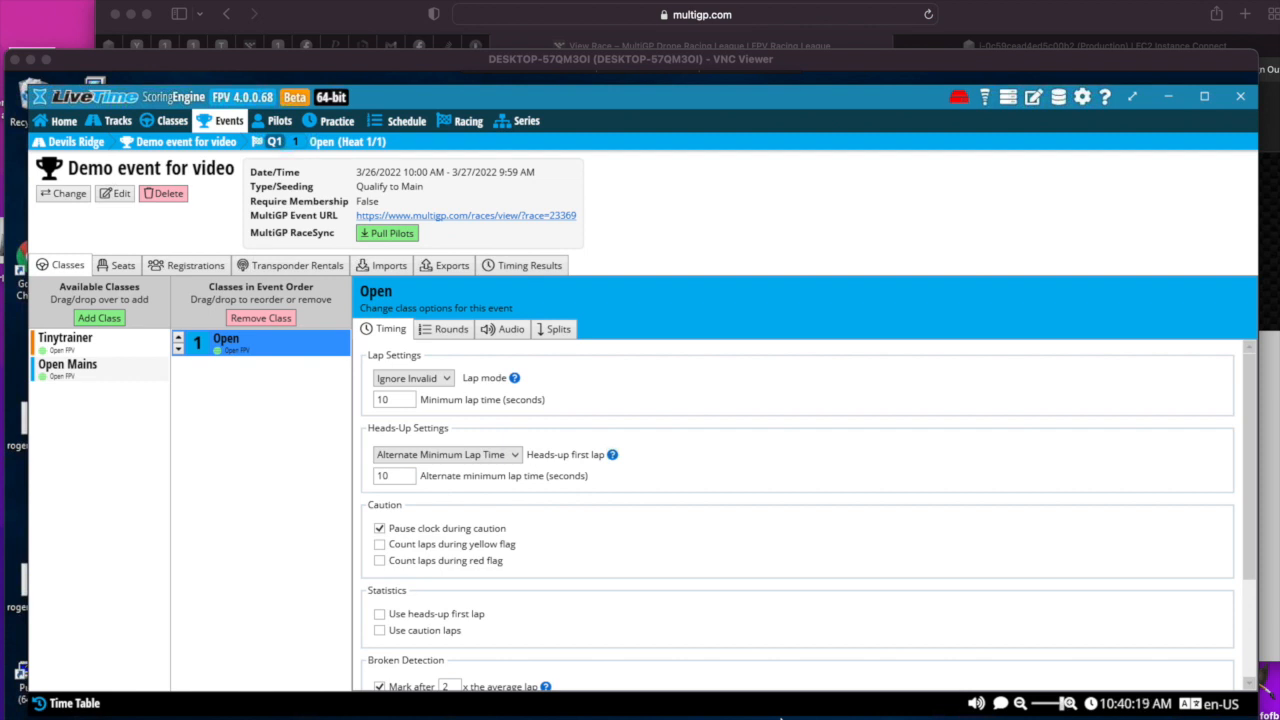
- Edit the imported event's final result criteria, using Top 3 Consecutive for the qualifying result and Chase the Ace for the last main
click(113, 199)
click(114, 194)
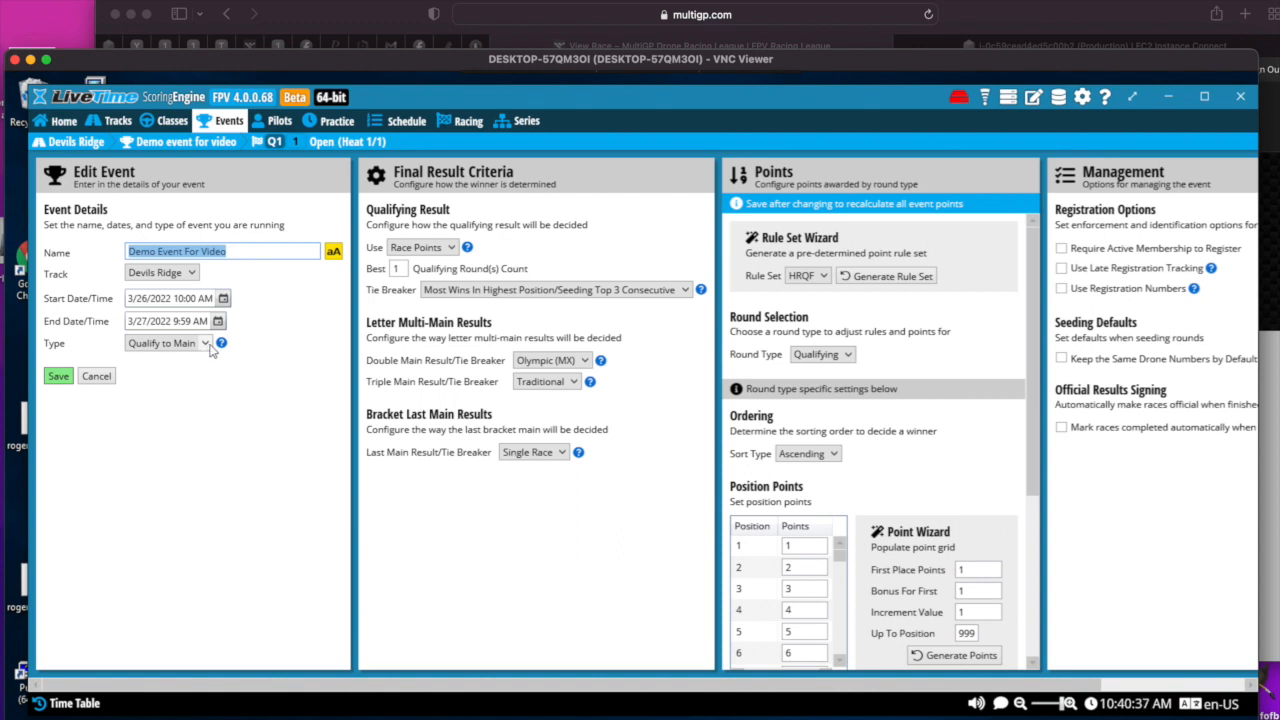
click(452, 247)
click(439, 294)
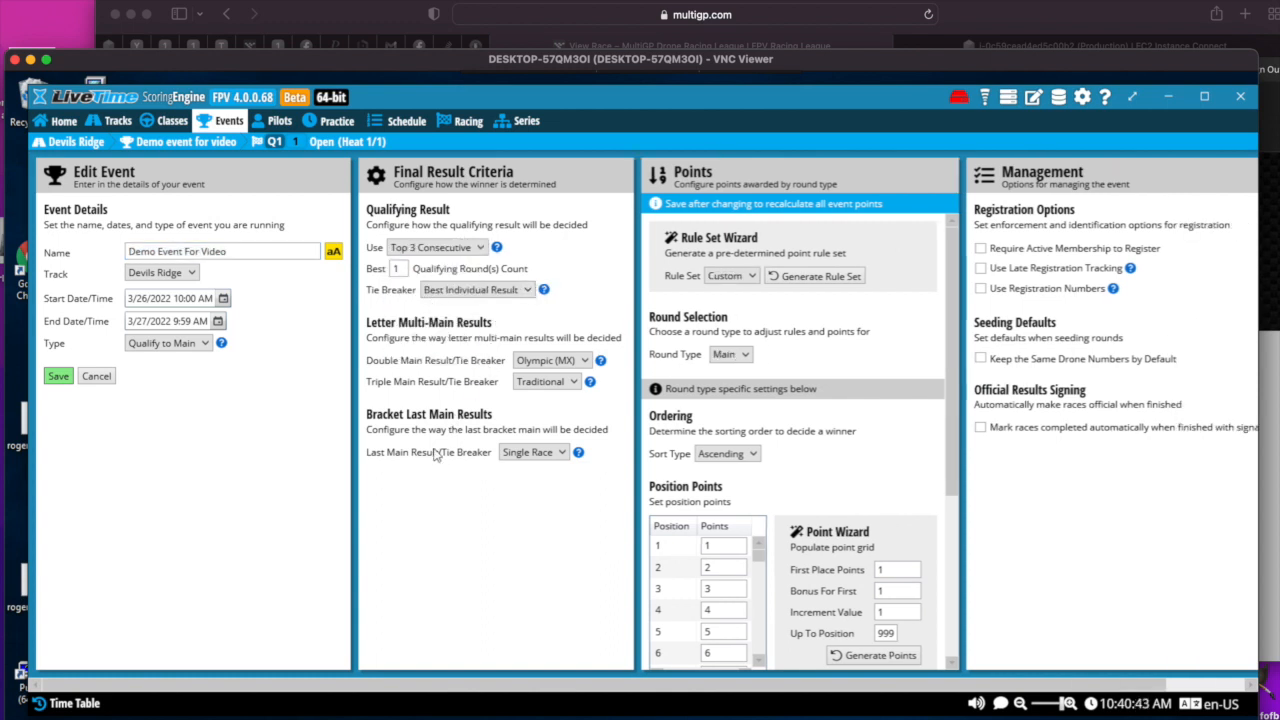
click(561, 453)
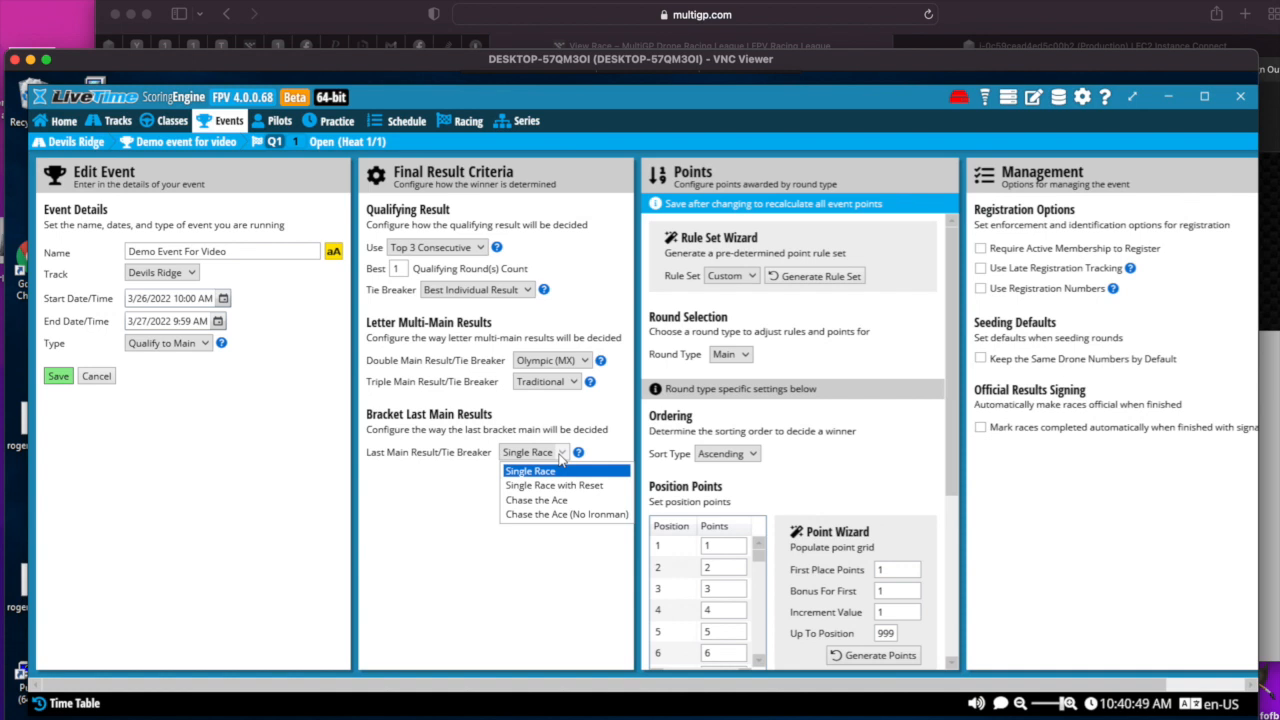
click(530, 500)
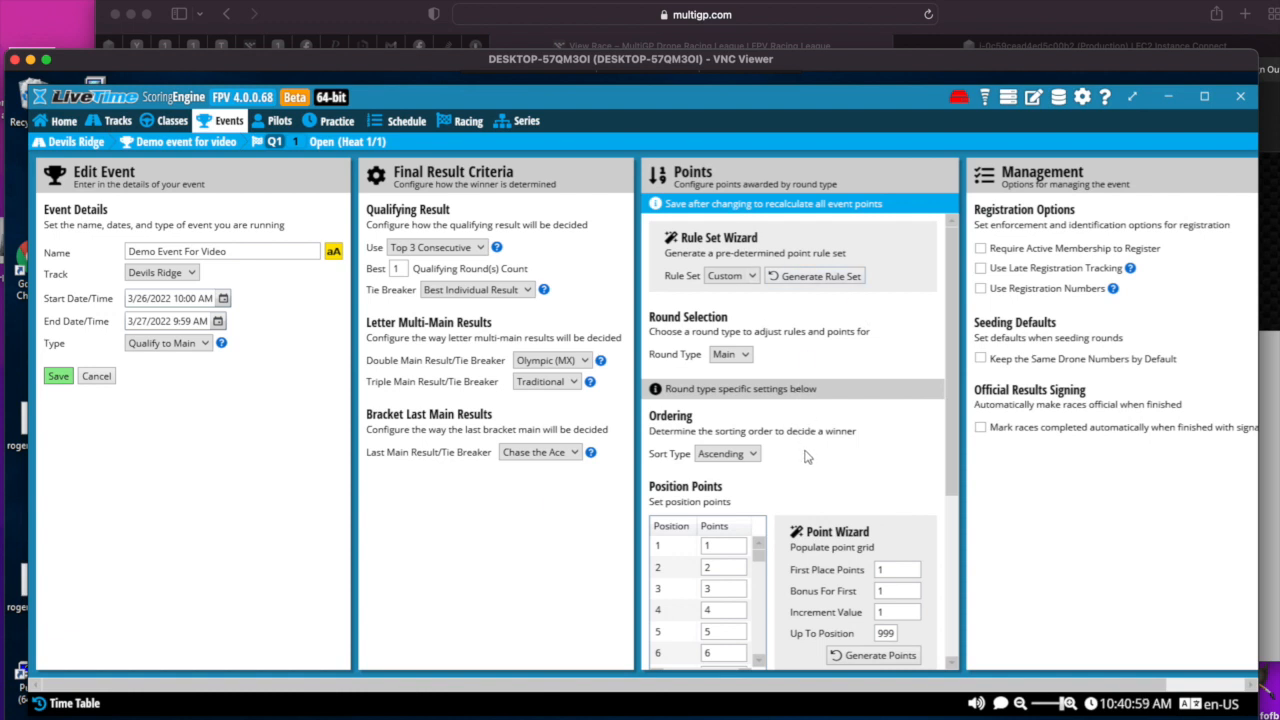
scroll(808, 457, down, 5)
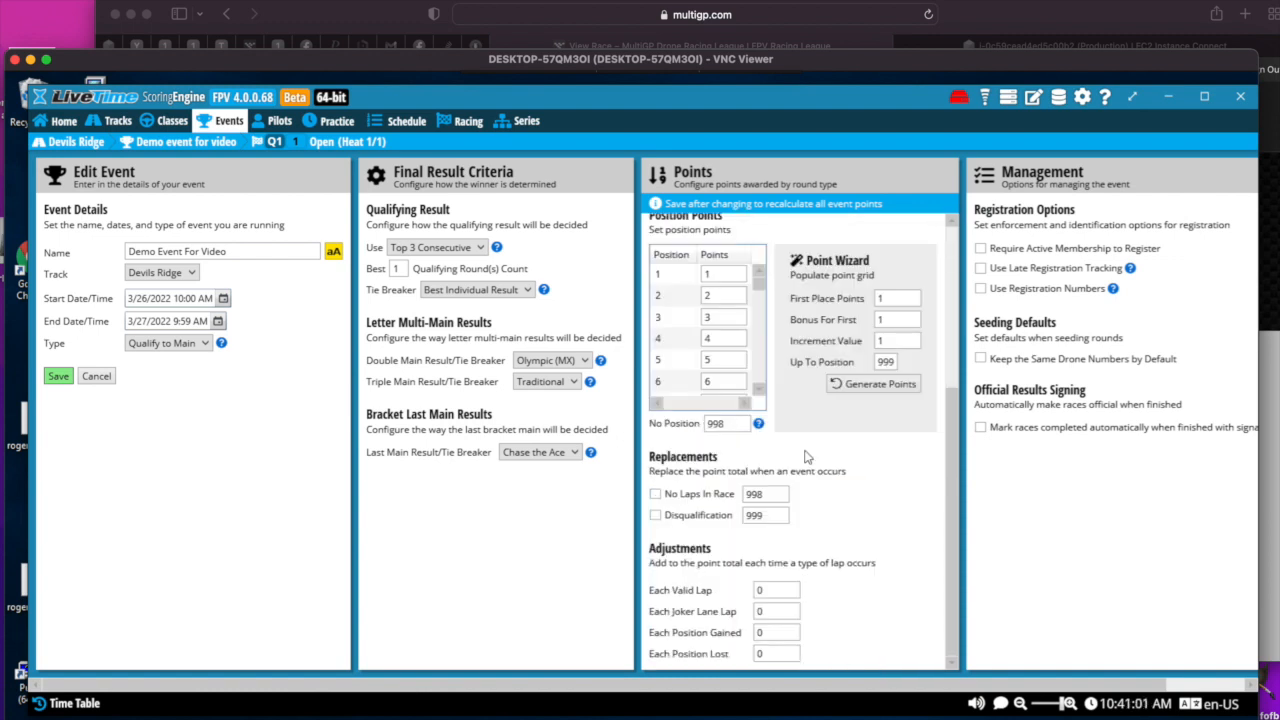
- Save the event's edited result criteria and review the lap time settings of the Open class
scroll(808, 457, up, 5)
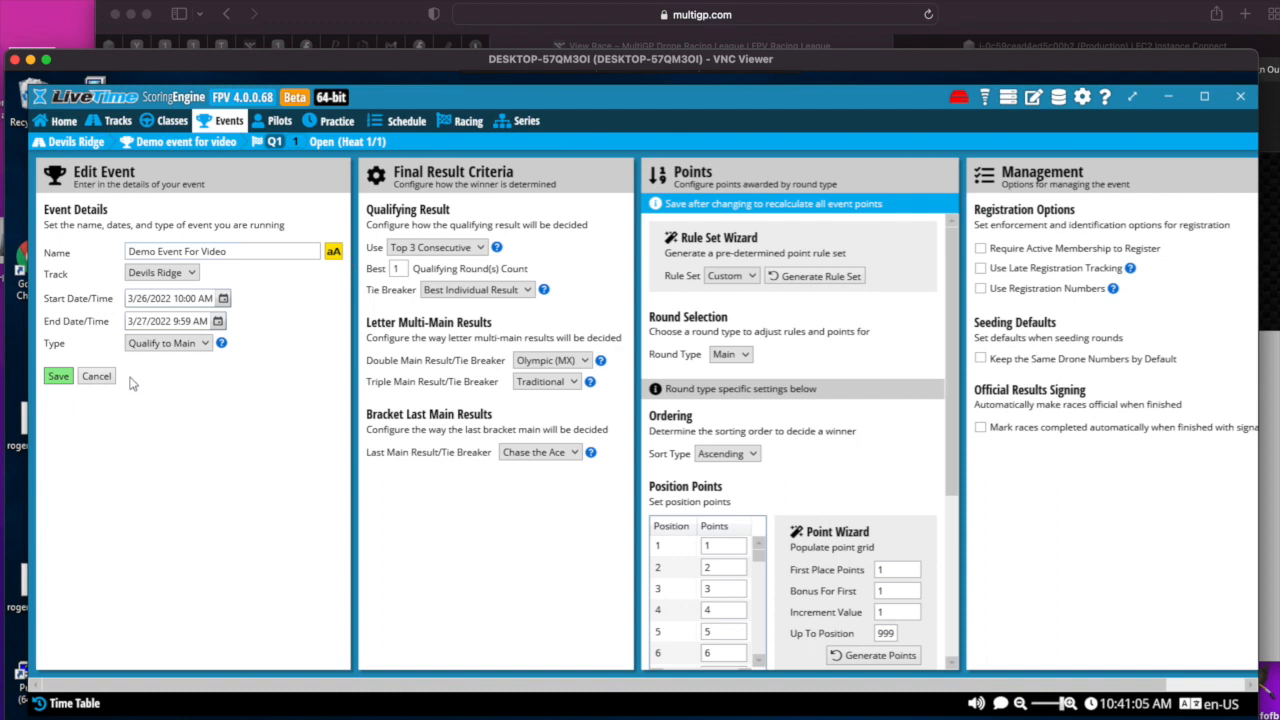
click(60, 377)
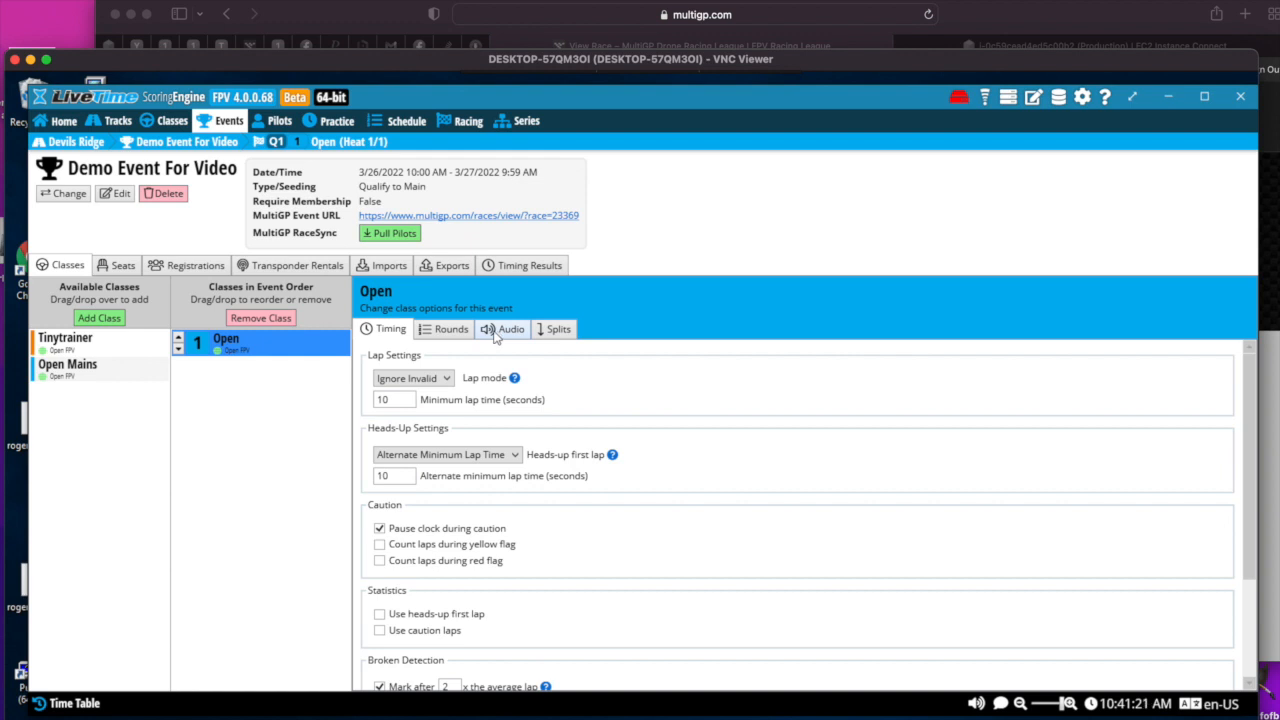
scroll(547, 387, down, 2)
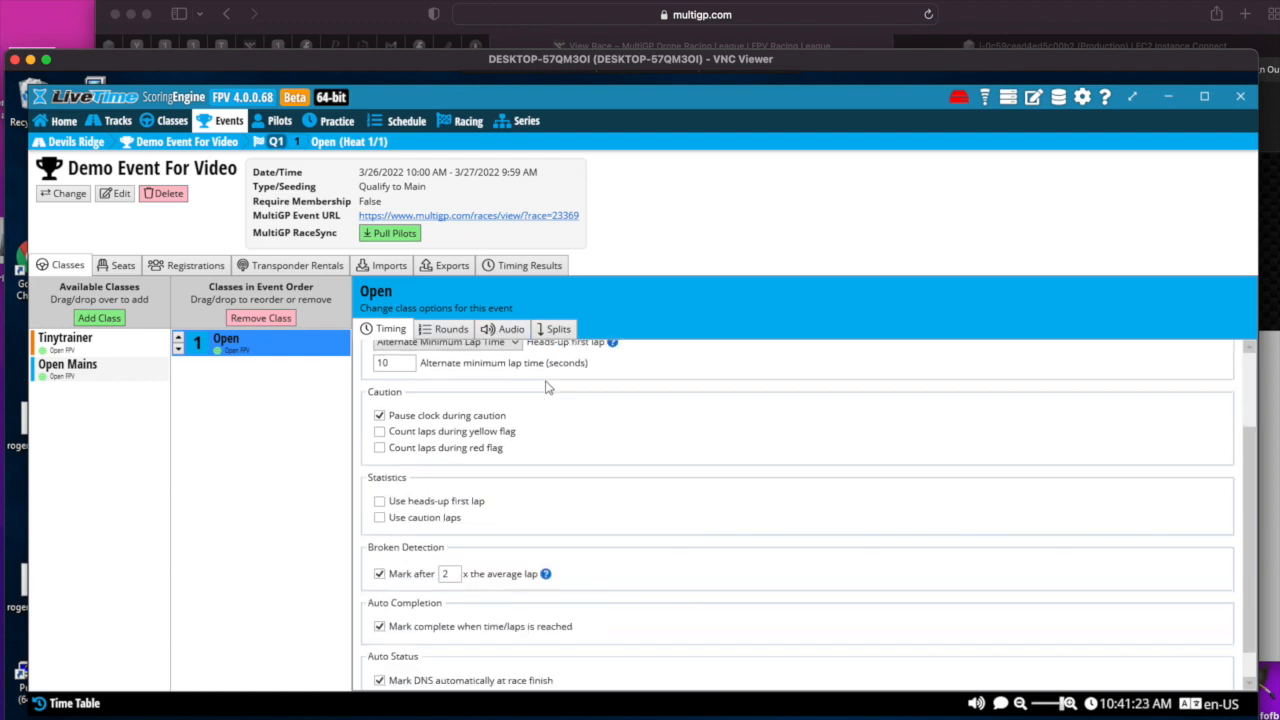
scroll(547, 387, up, 2)
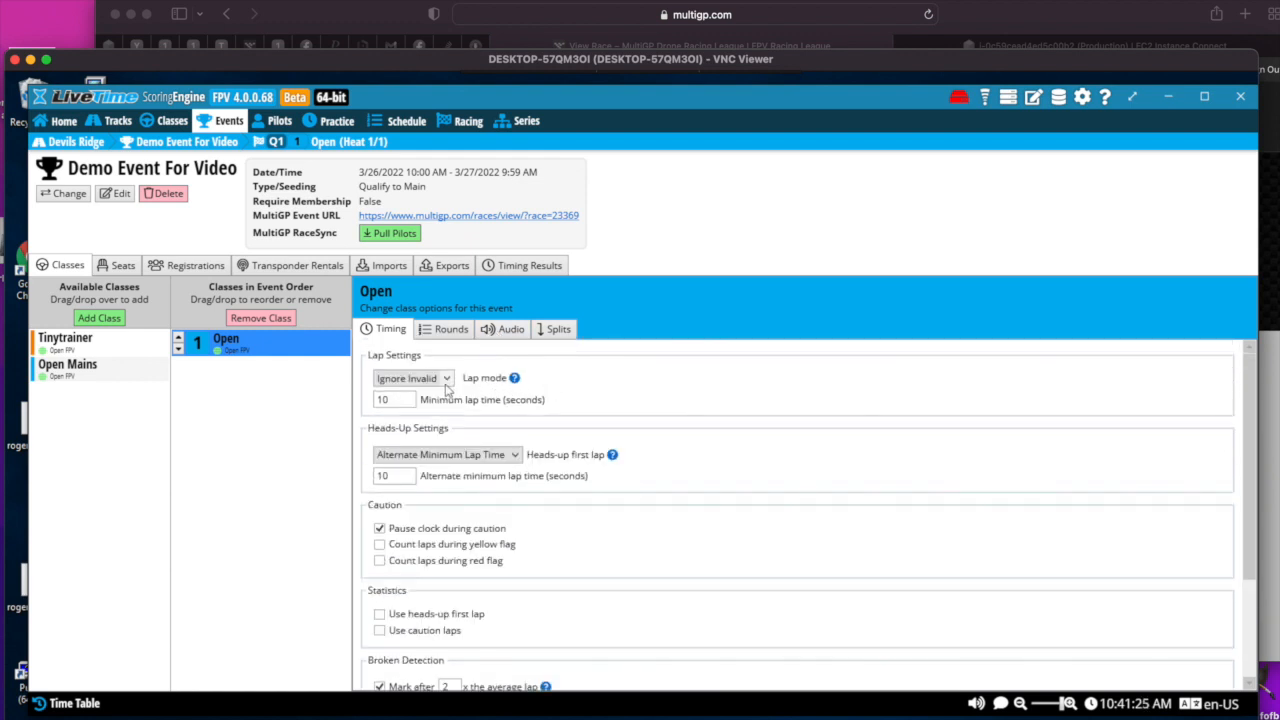
double_click(400, 400)
scroll(400, 400, down, 2)
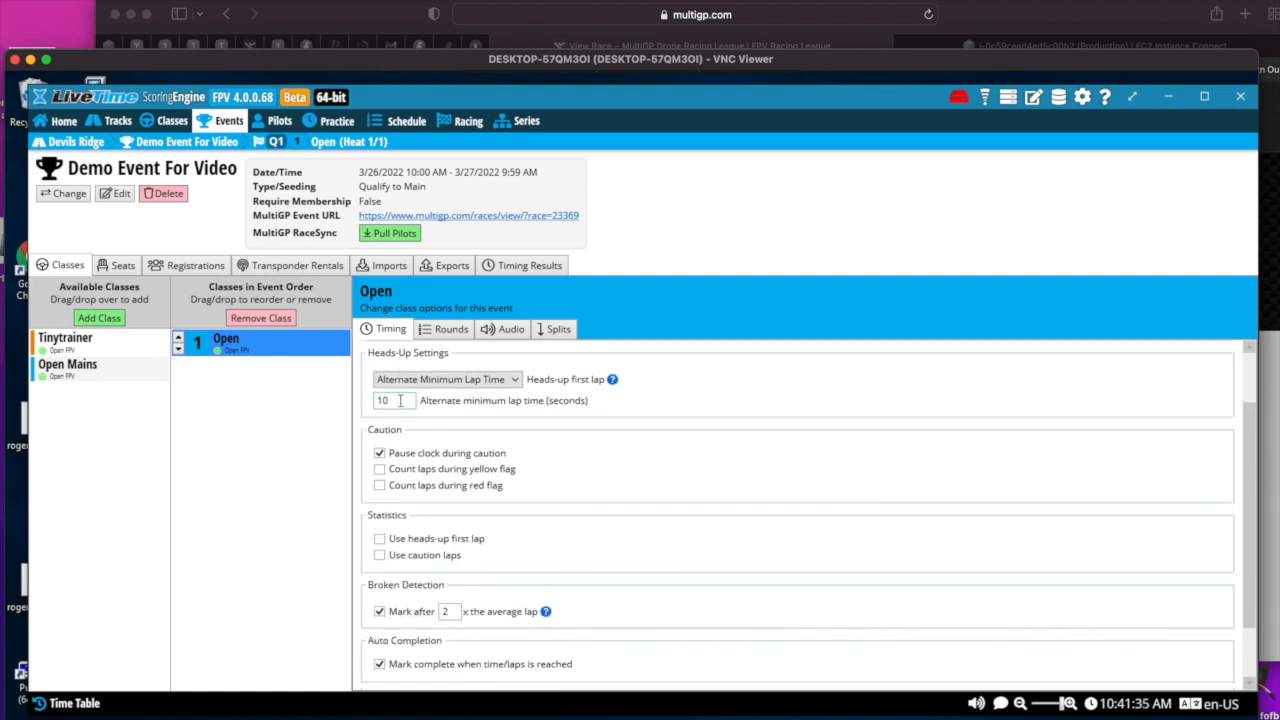
scroll(705, 411, up, 2)
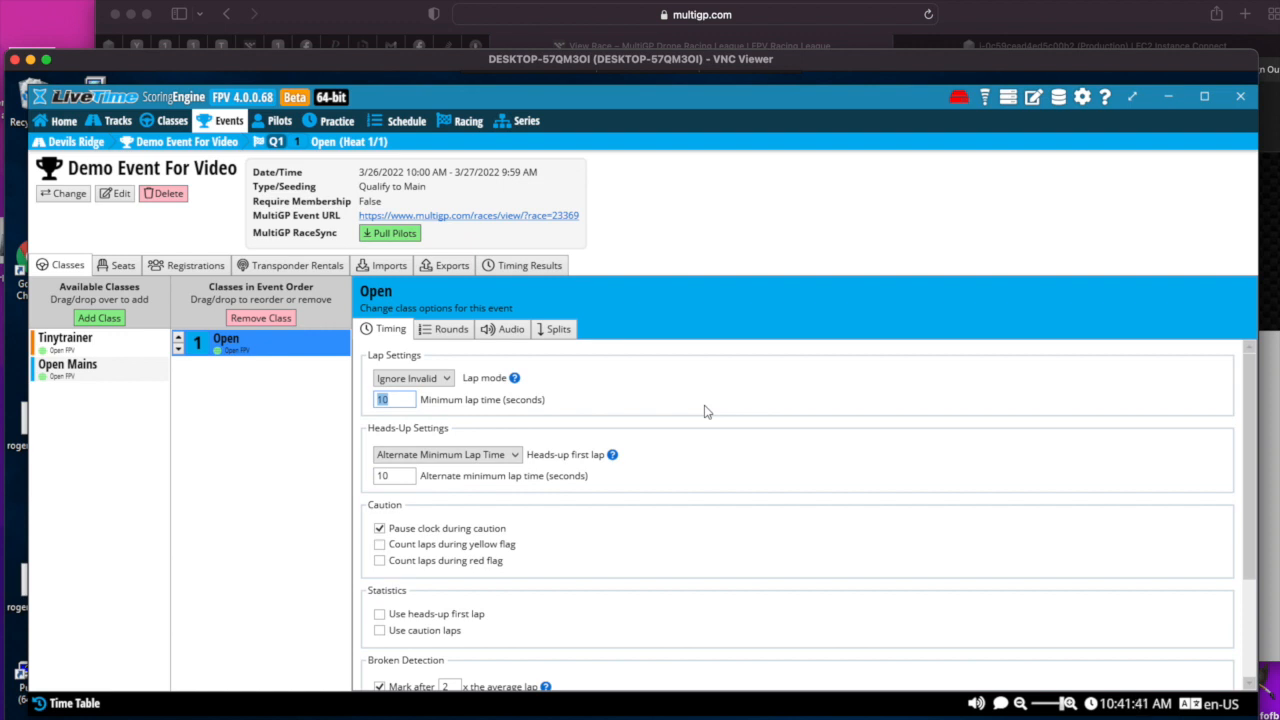
- Turn off pausing the clock during caution, broken detection, and automatic DNS and DNF marking in the Open class's timing settings
scroll(705, 411, down, 4)
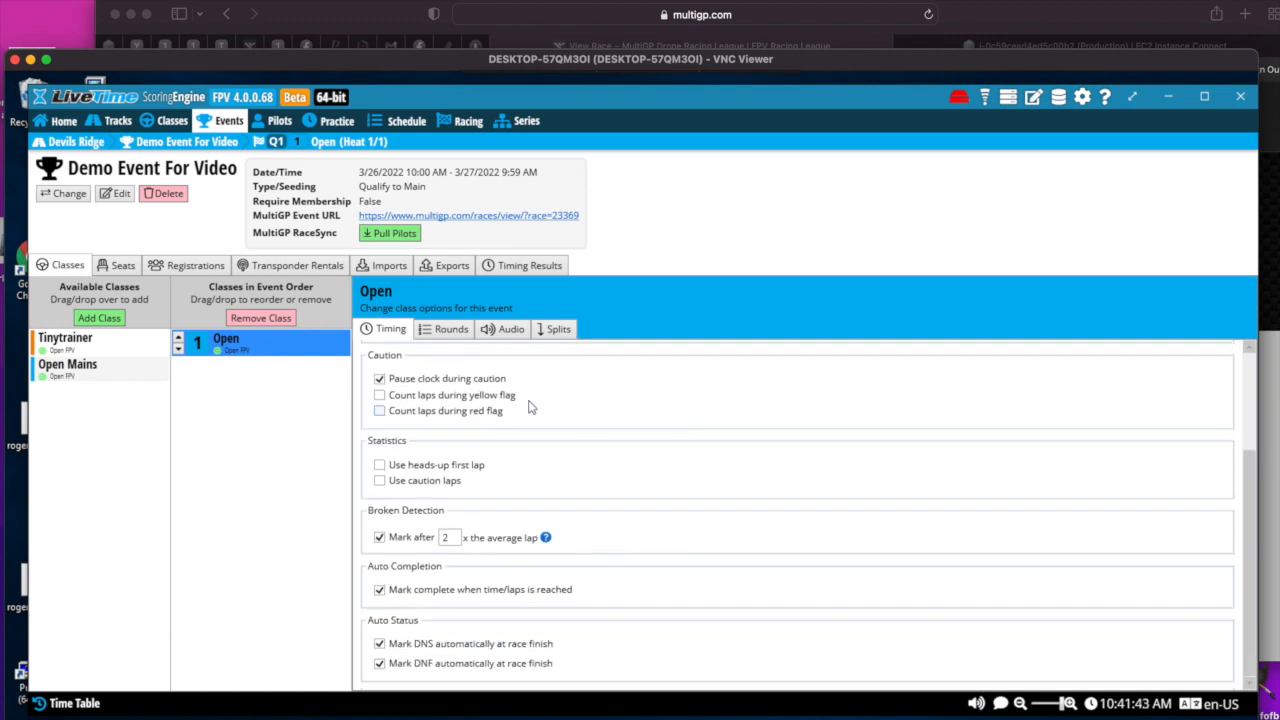
click(379, 380)
click(381, 539)
click(378, 645)
click(380, 664)
scroll(556, 605, up, 3)
scroll(557, 609, down, 3)
- Set the sorting type of the Open class's qualifying rounds to Top 3 Consecutive
click(461, 332)
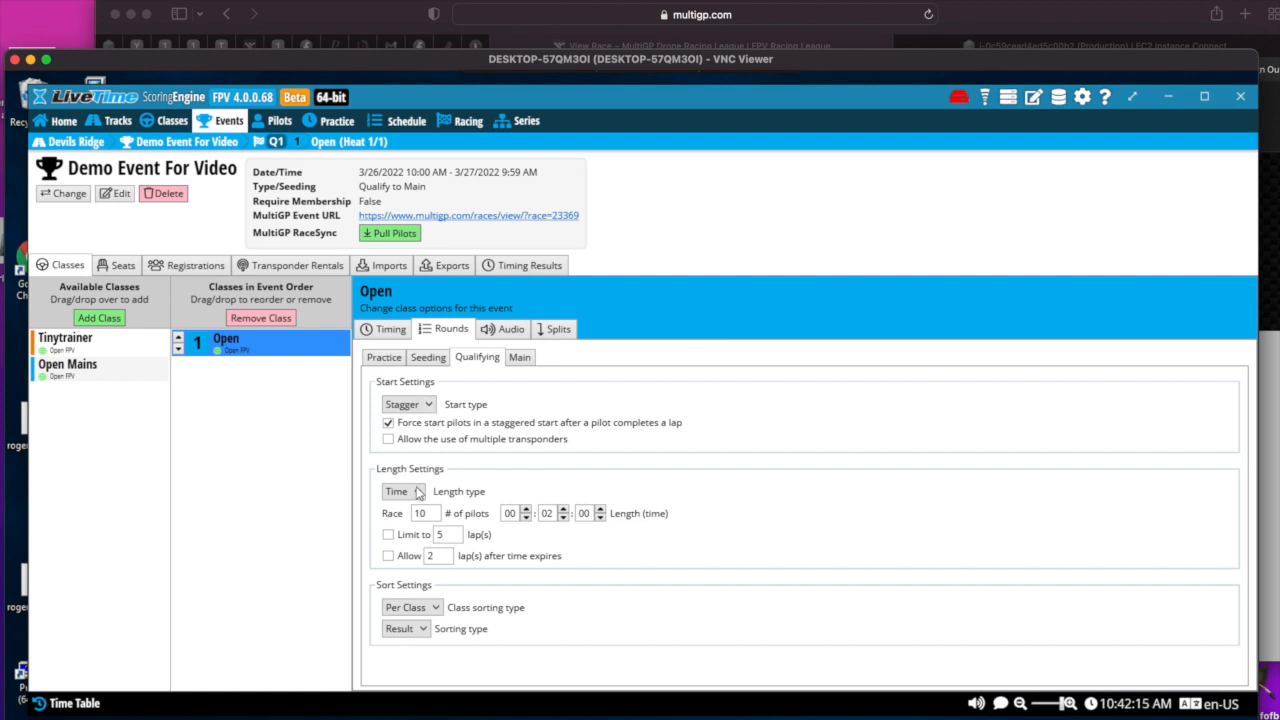
click(546, 513)
click(425, 632)
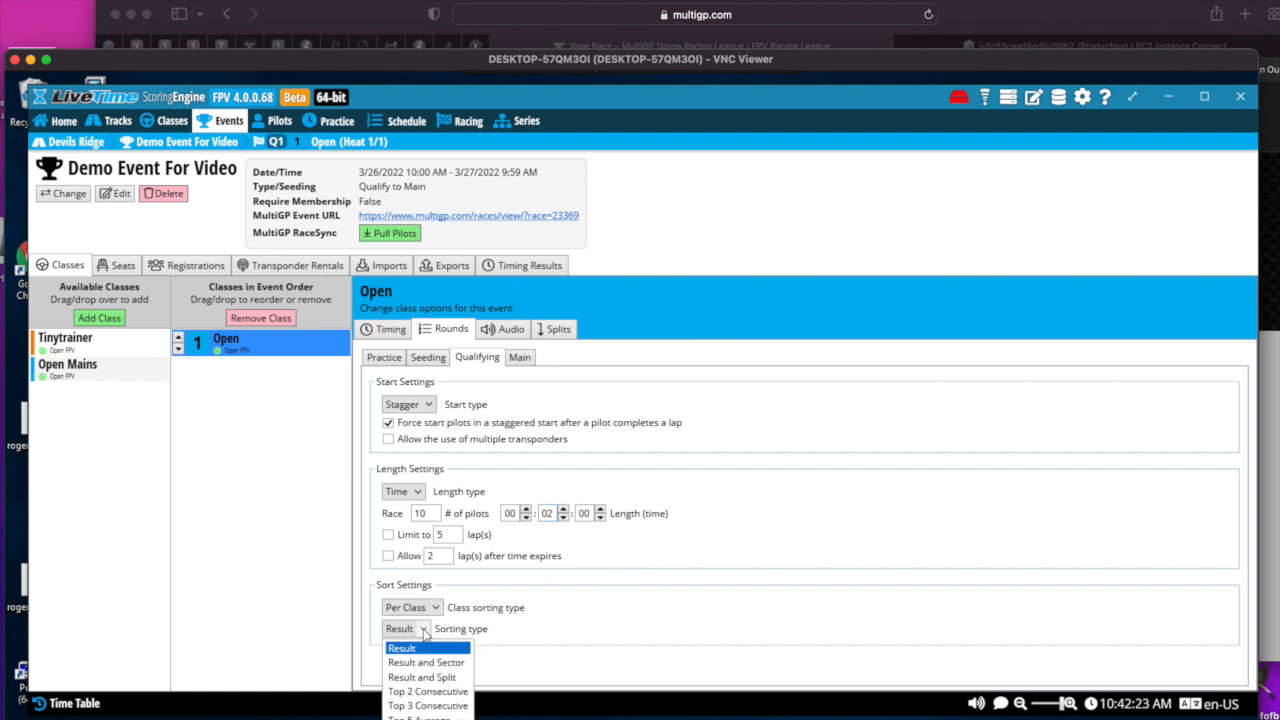
click(428, 706)
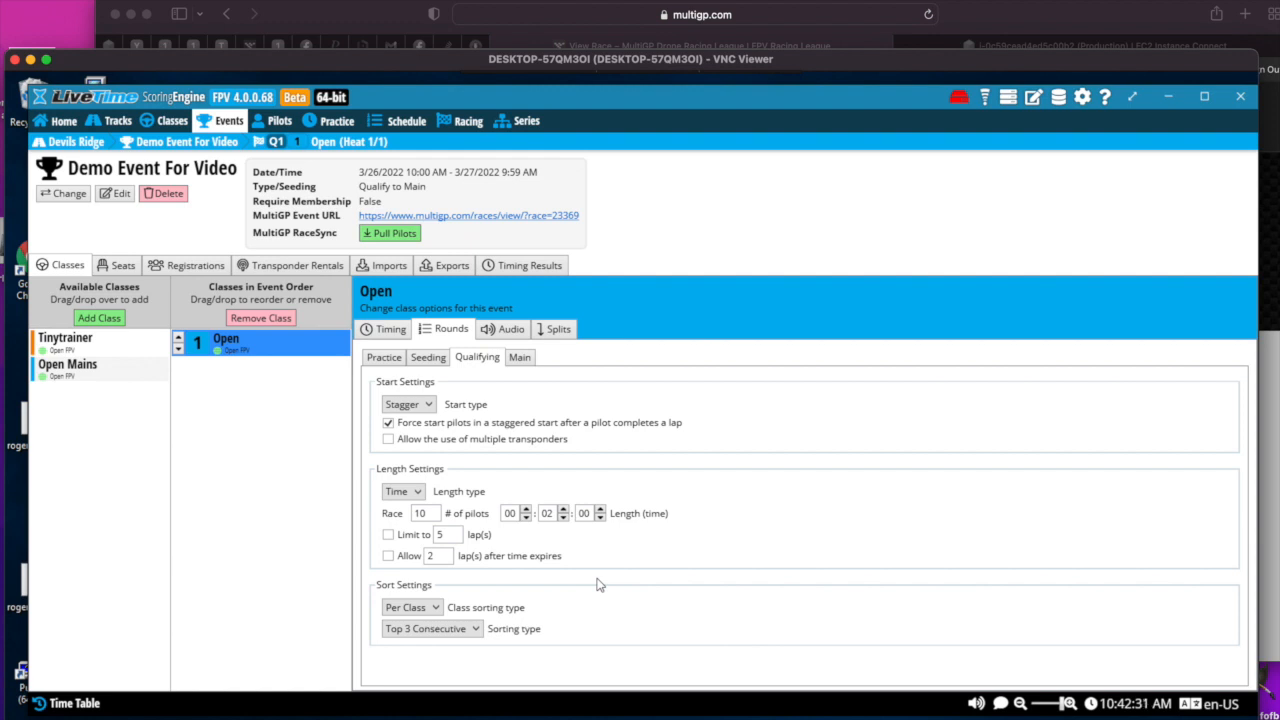
- For the Open class's main rounds, set the length type to Laps and the sorting type to Top 3 Consecutive
click(520, 362)
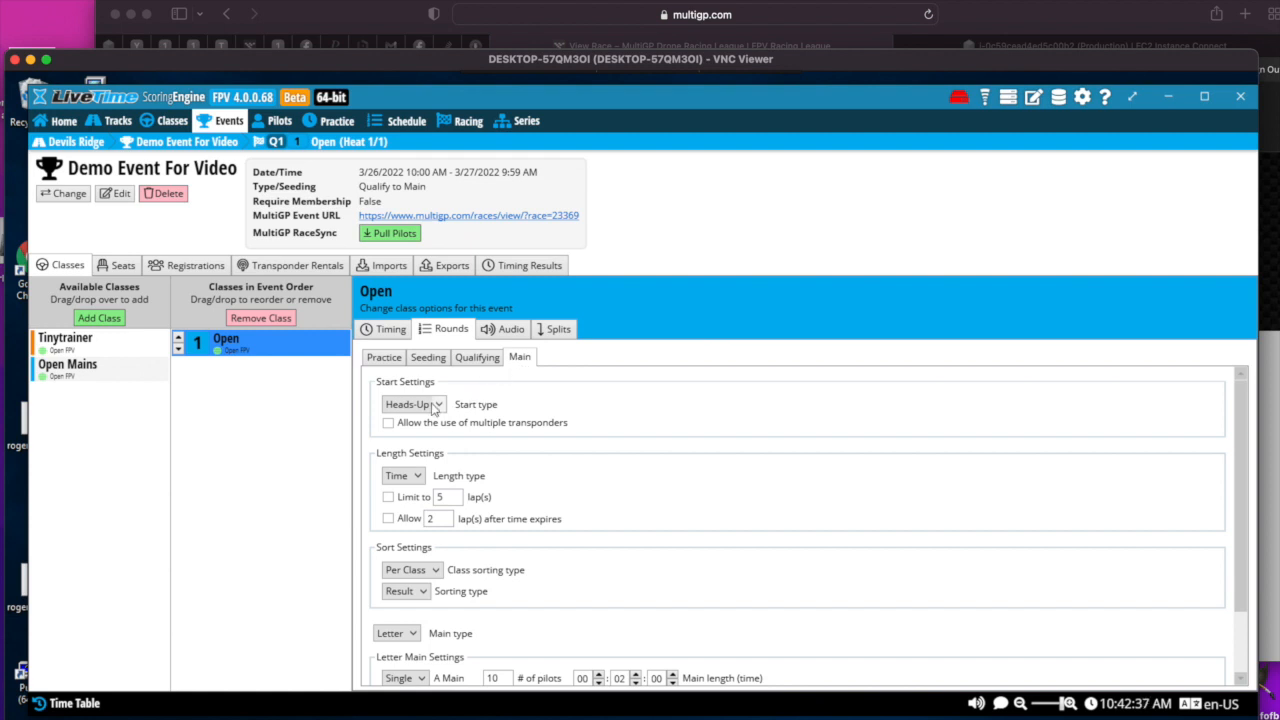
click(418, 479)
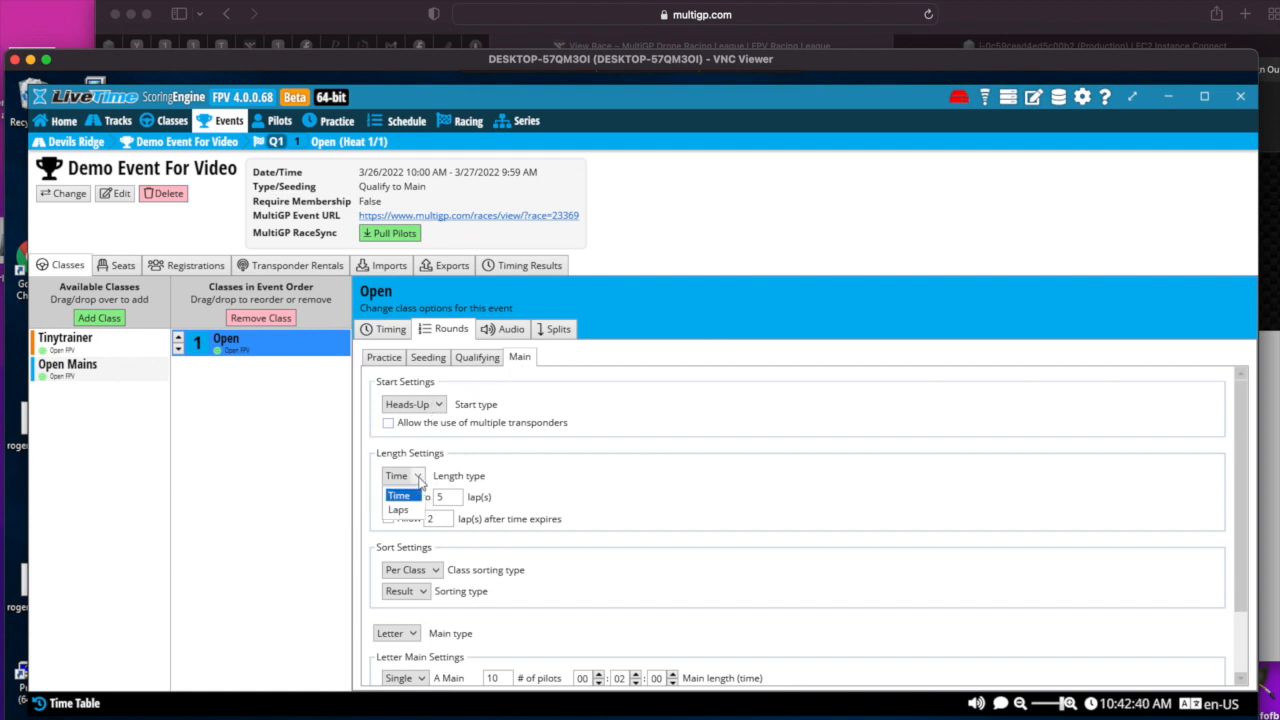
click(406, 511)
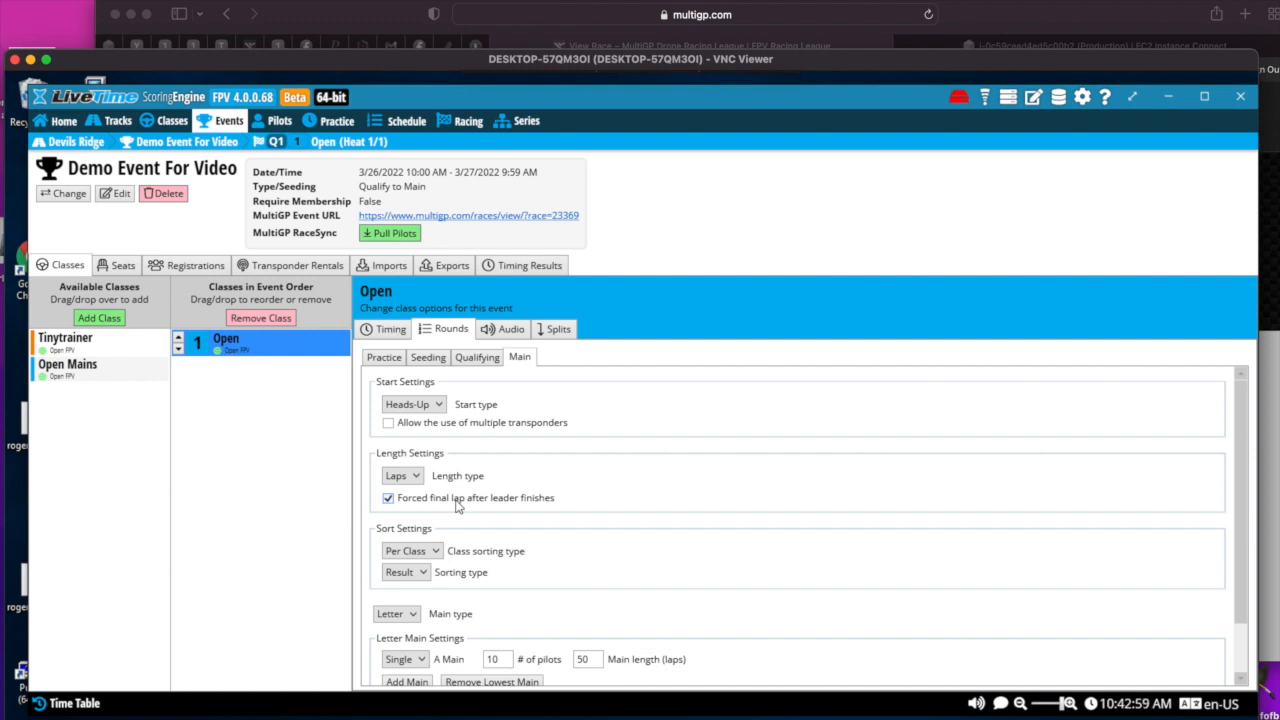
scroll(457, 507, down, 1)
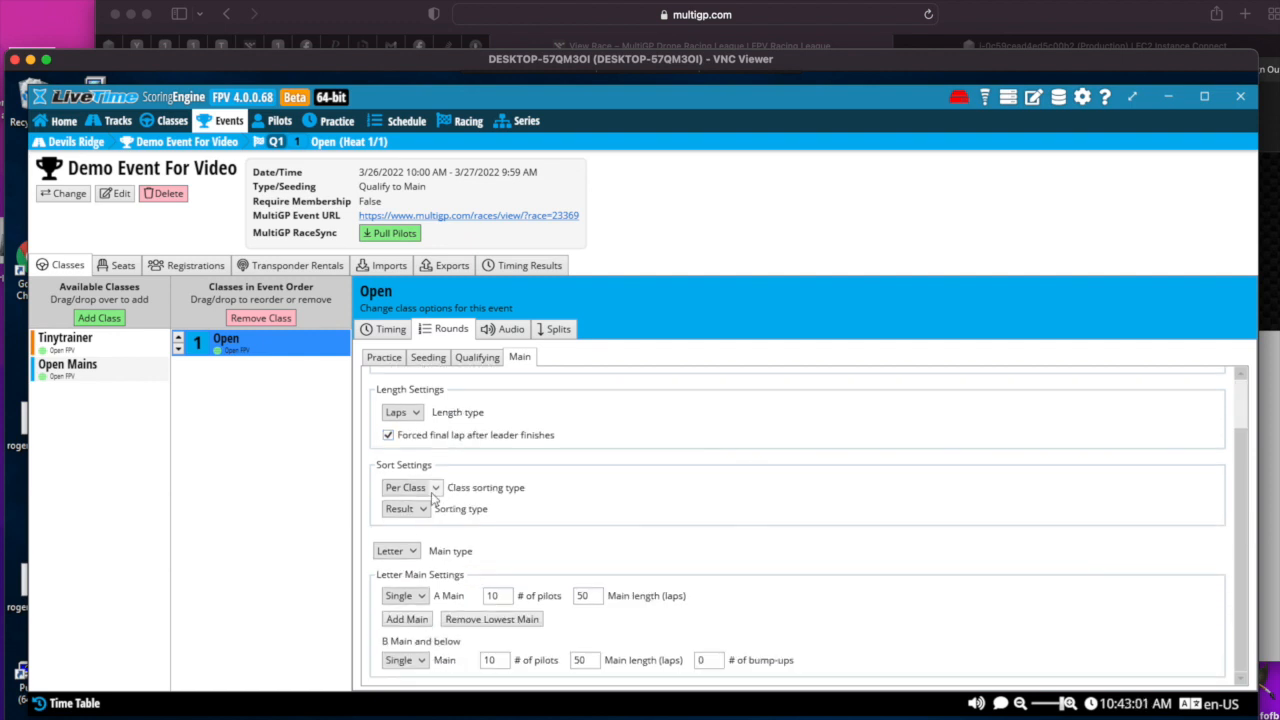
click(435, 492)
click(432, 502)
click(422, 509)
click(432, 586)
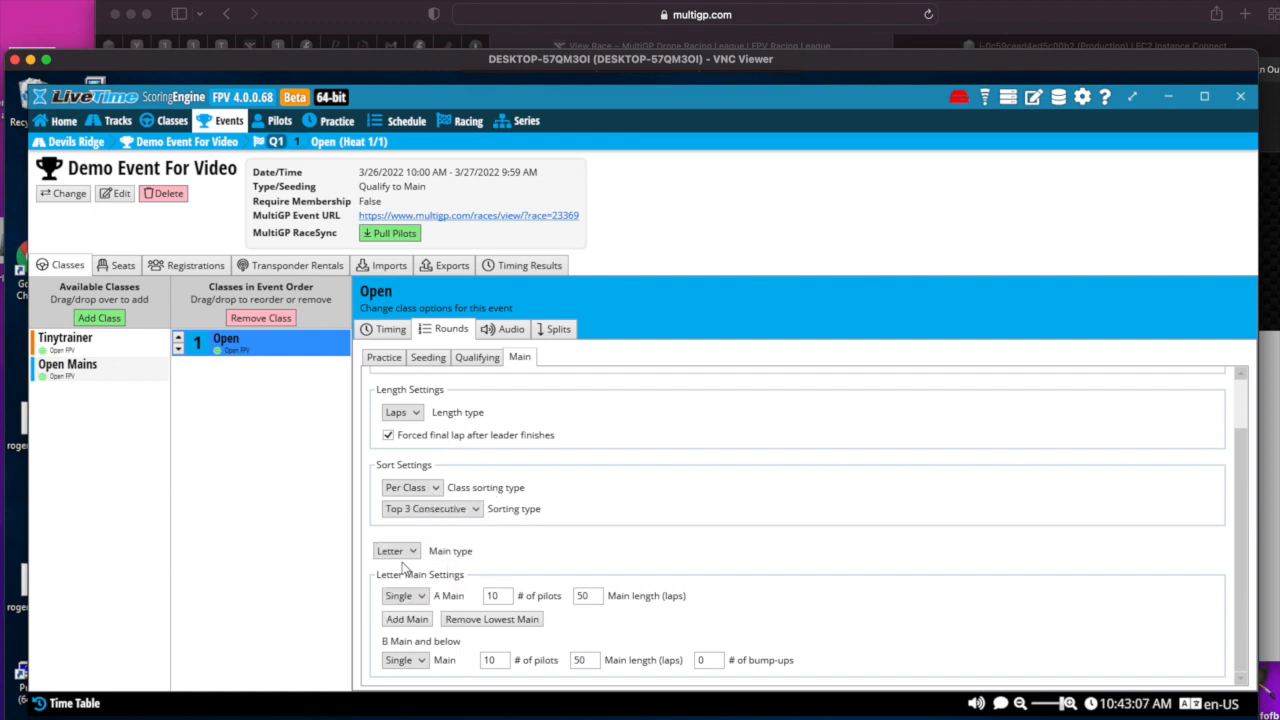
- Change the main type to Bracket and set the main length to 3 laps
click(413, 552)
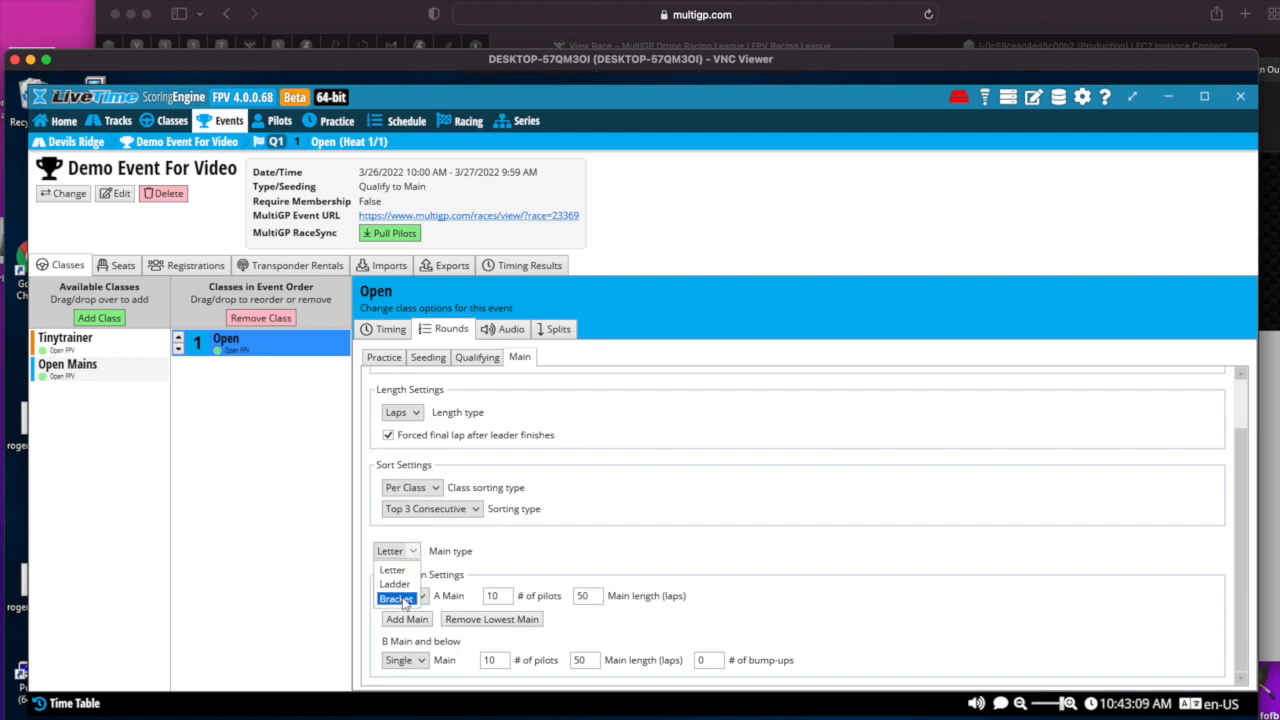
click(403, 598)
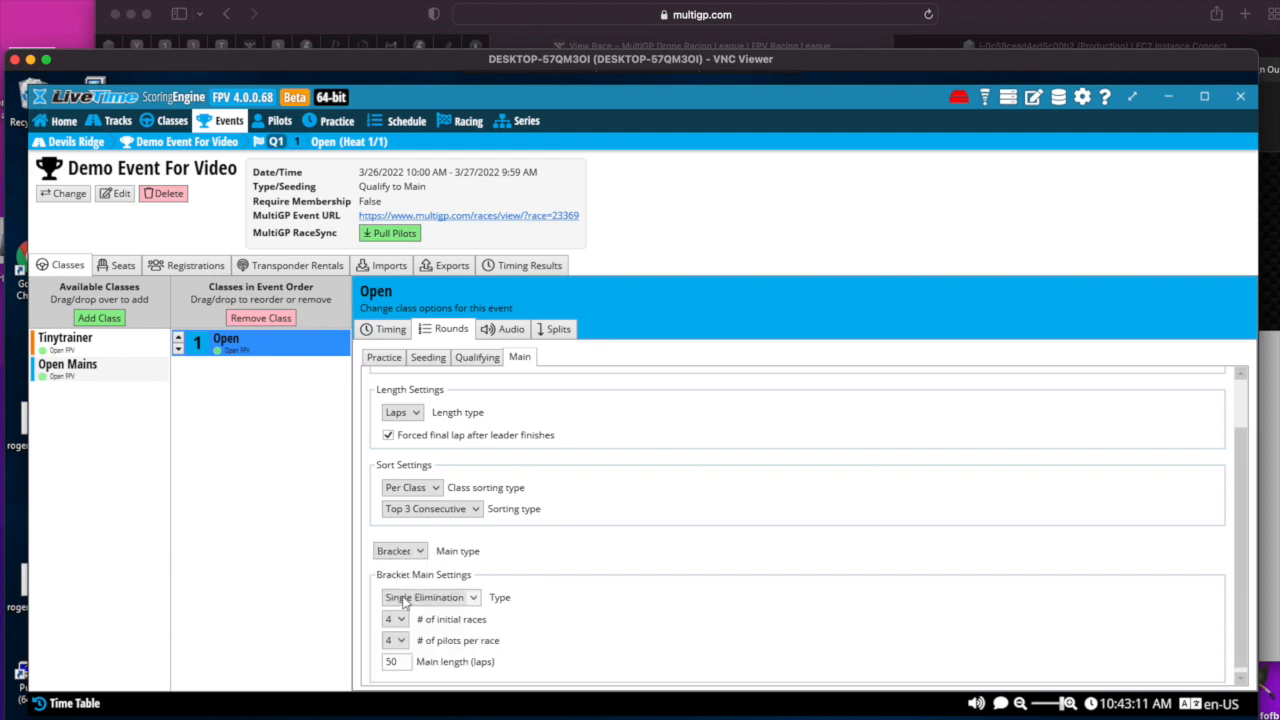
scroll(603, 556, down, 1)
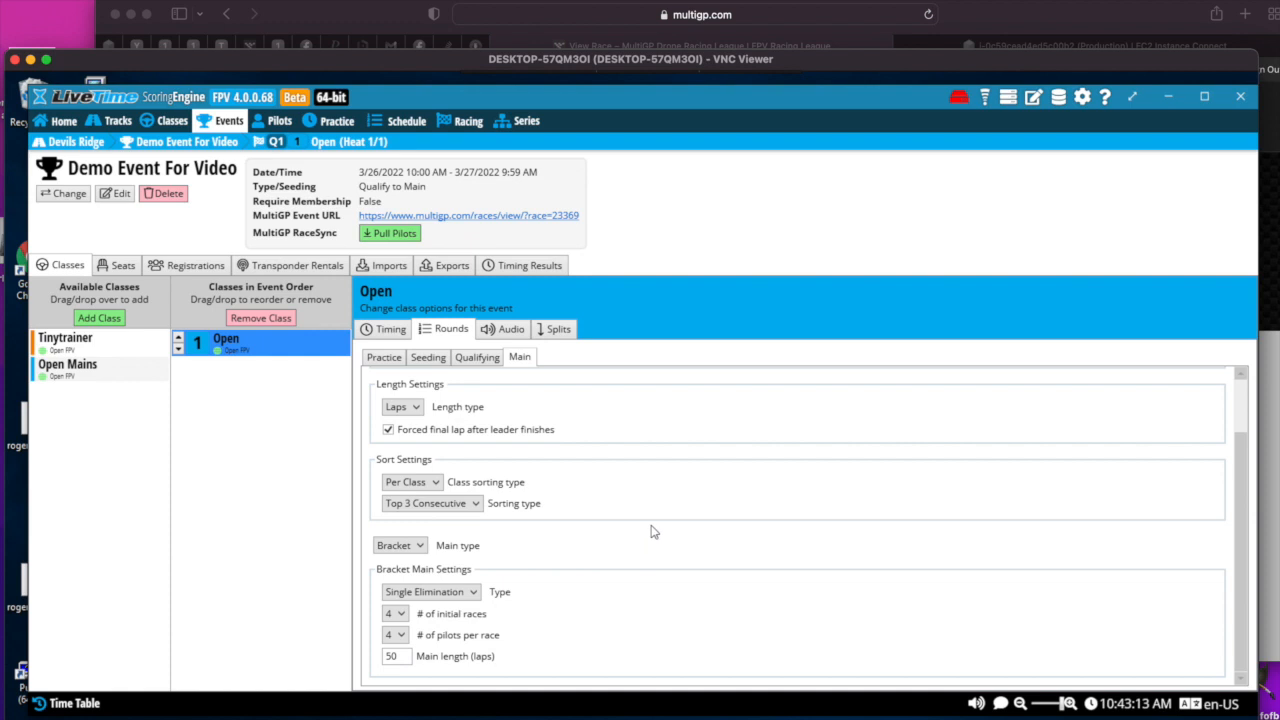
click(400, 614)
click(394, 634)
double_click(393, 656)
text(3)
- Compare the qualifying and main round settings of the Open class
click(480, 358)
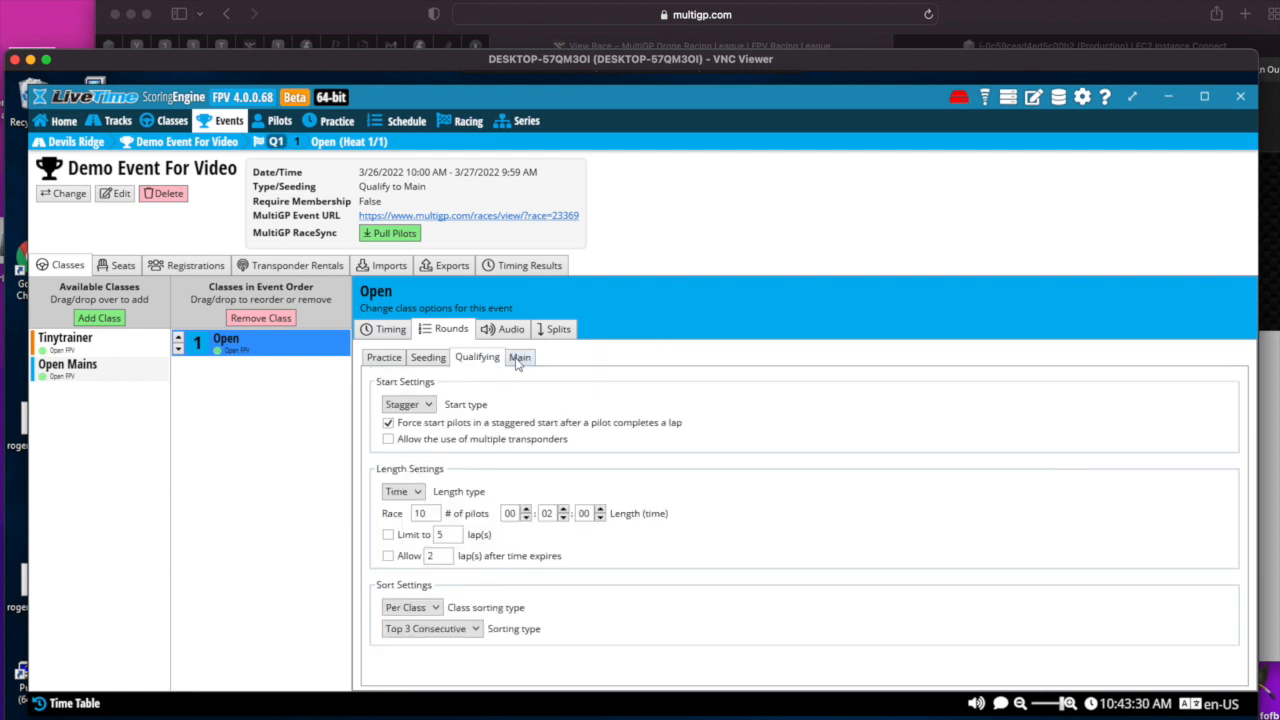
click(518, 358)
click(489, 362)
click(524, 364)
click(490, 366)
click(522, 360)
- In the Open class's start audio, set countdown ticks and the delay between ticks to 0 and turn off the random start delay
click(510, 332)
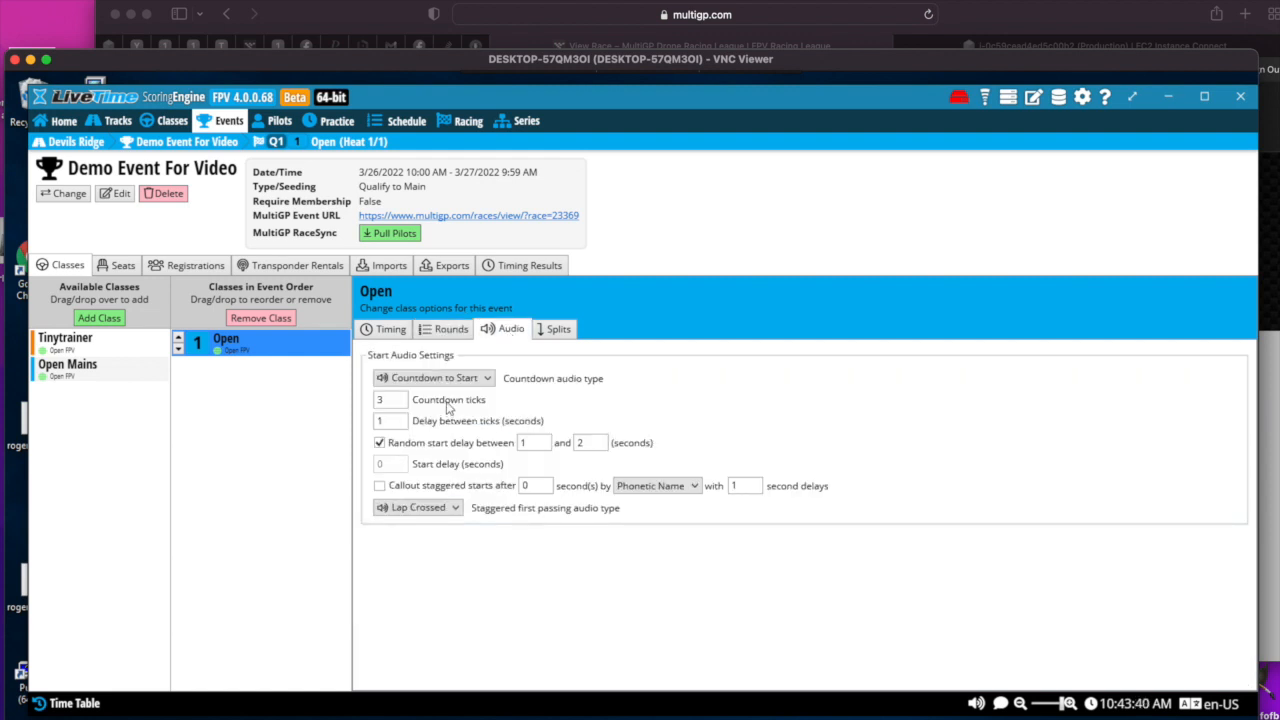
double_click(388, 399)
text(0)
double_click(383, 421)
text(0)
click(380, 443)
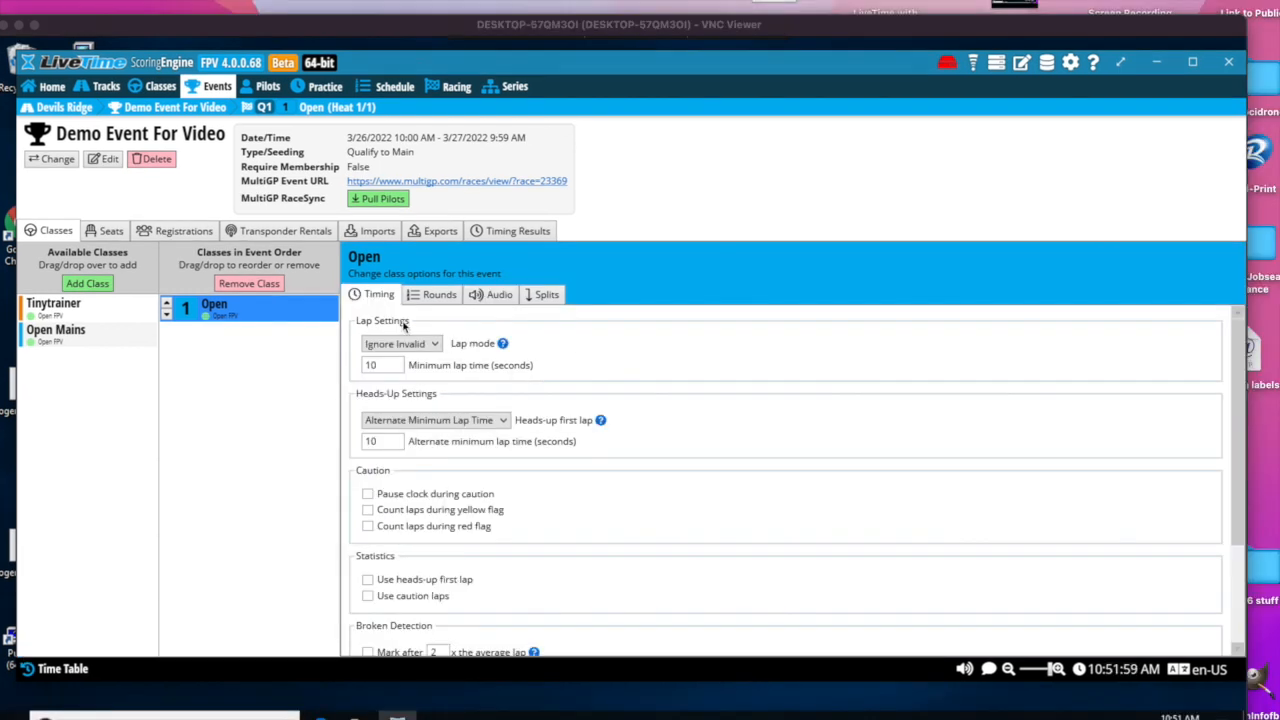
- Show the pilot list sorted by event registration to check who is entered in the event
click(267, 88)
click(267, 88)
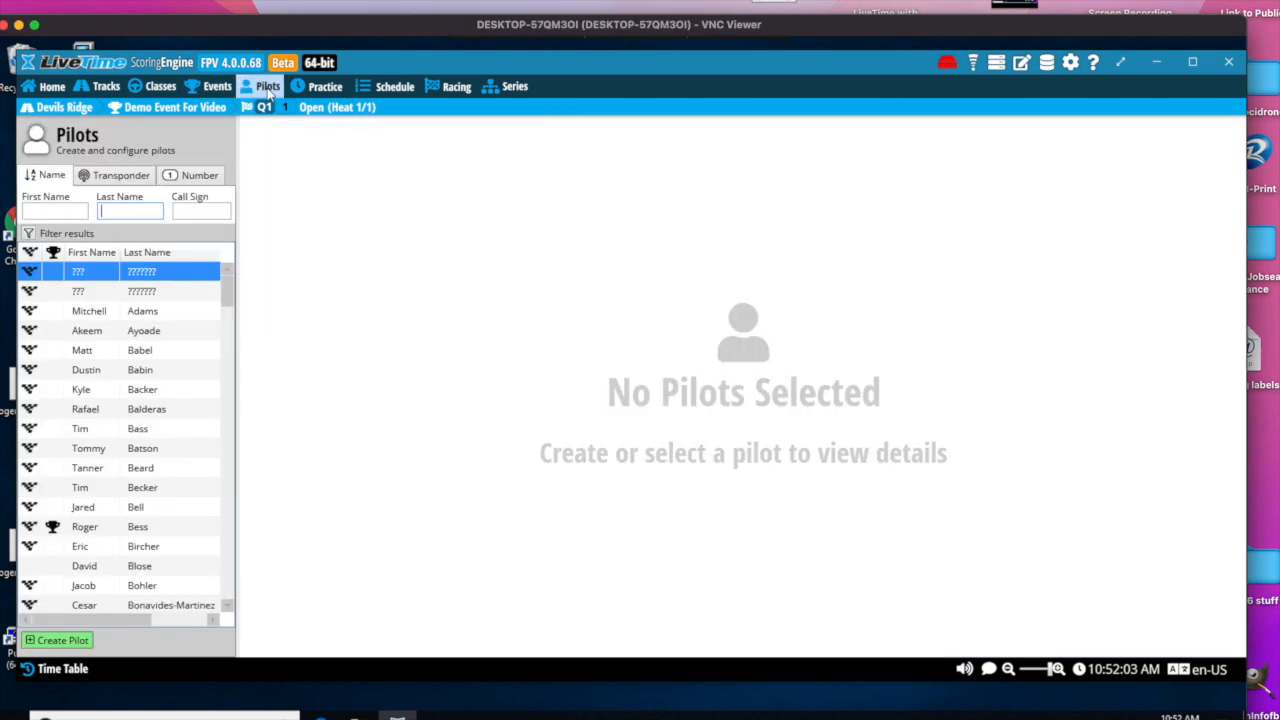
click(53, 252)
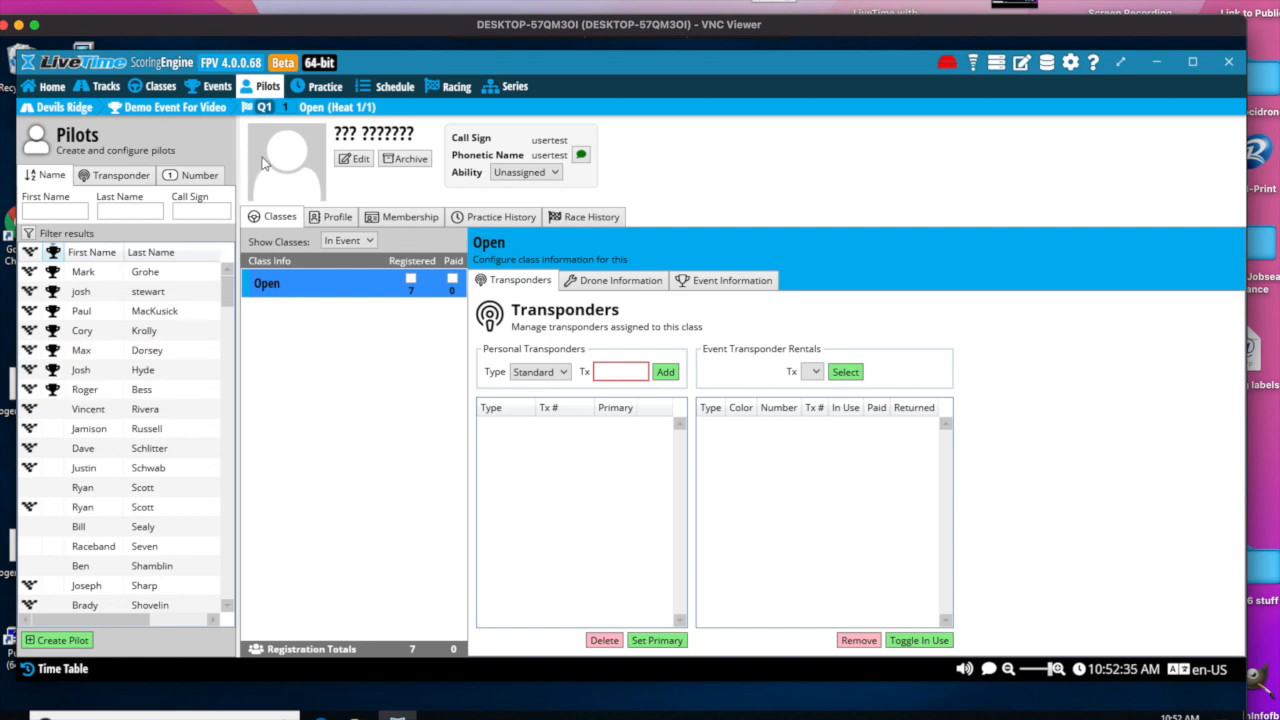
- Pull the event's pilots from MultiGP RaceSync again
click(216, 88)
click(383, 198)
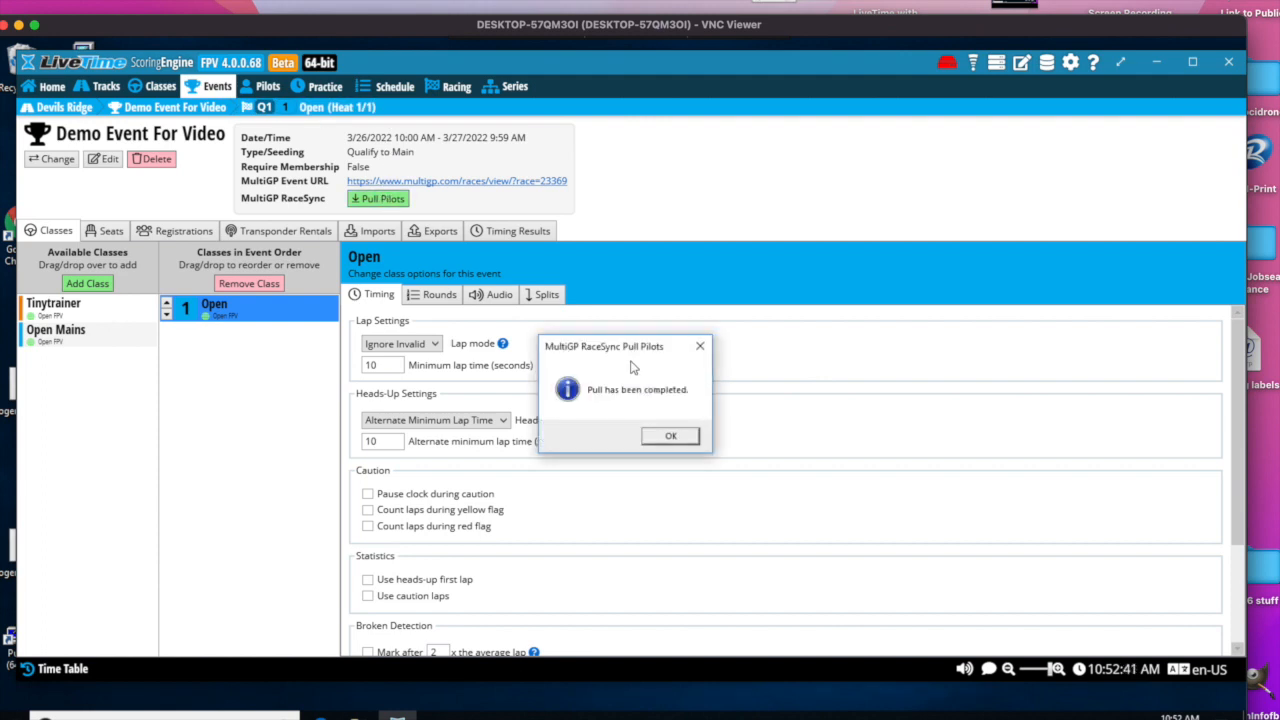
click(672, 437)
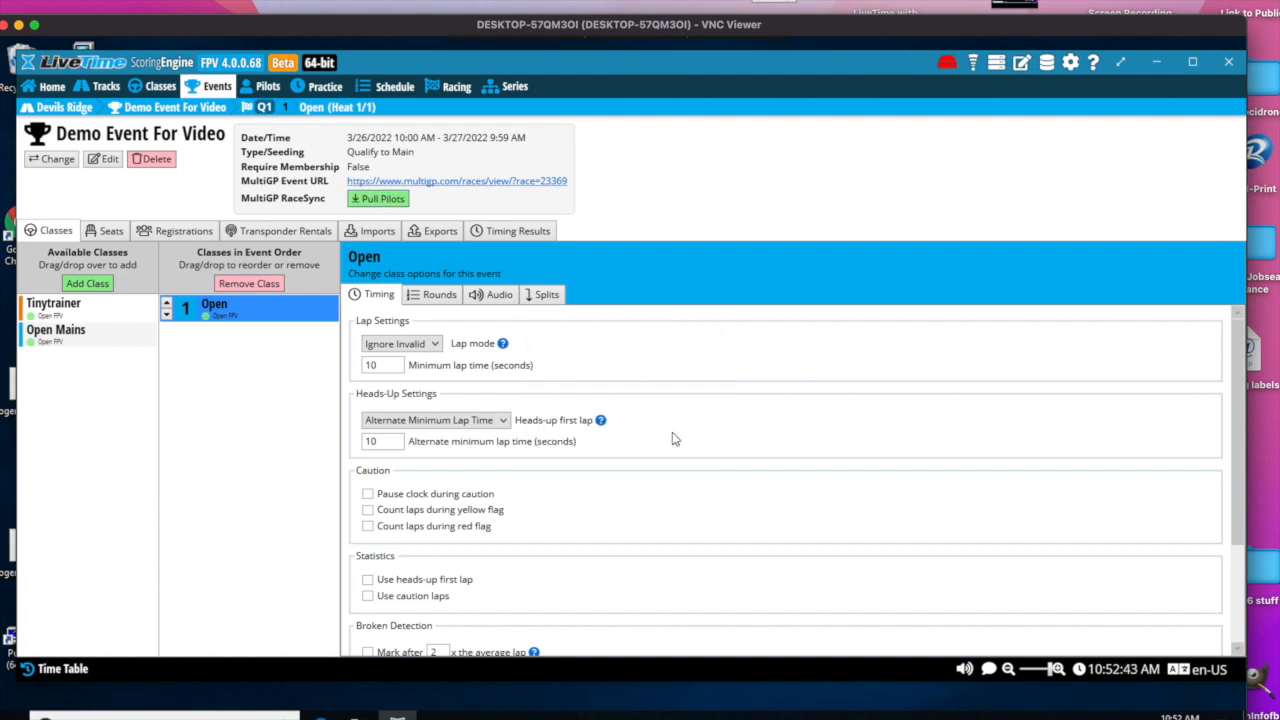
- Check the schedule's unassigned pilots and add a second Open race to round Q1
click(391, 90)
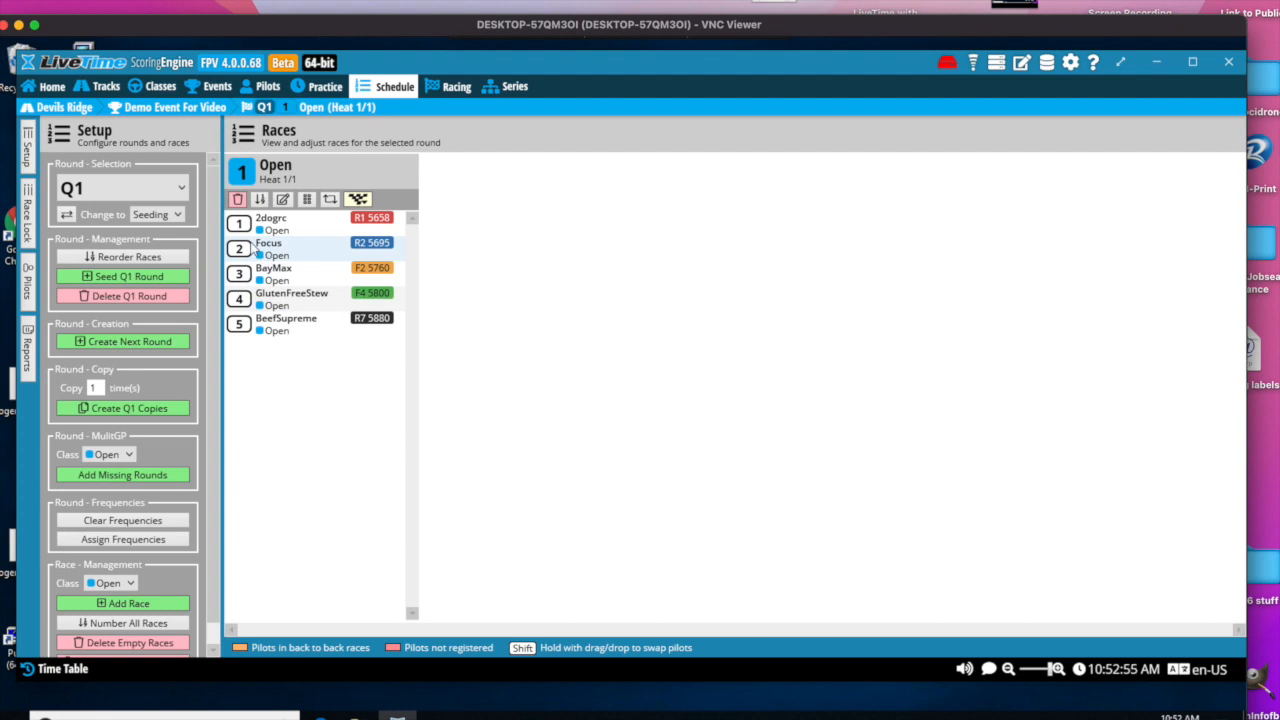
click(28, 283)
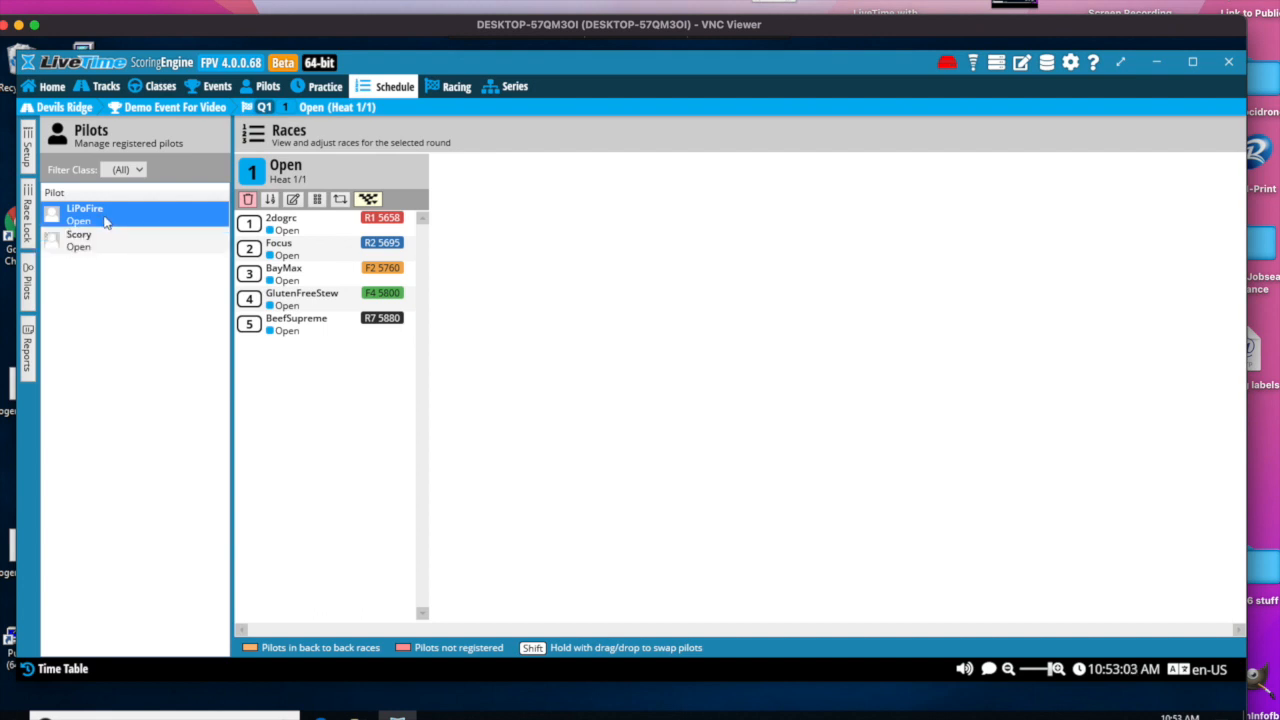
click(28, 151)
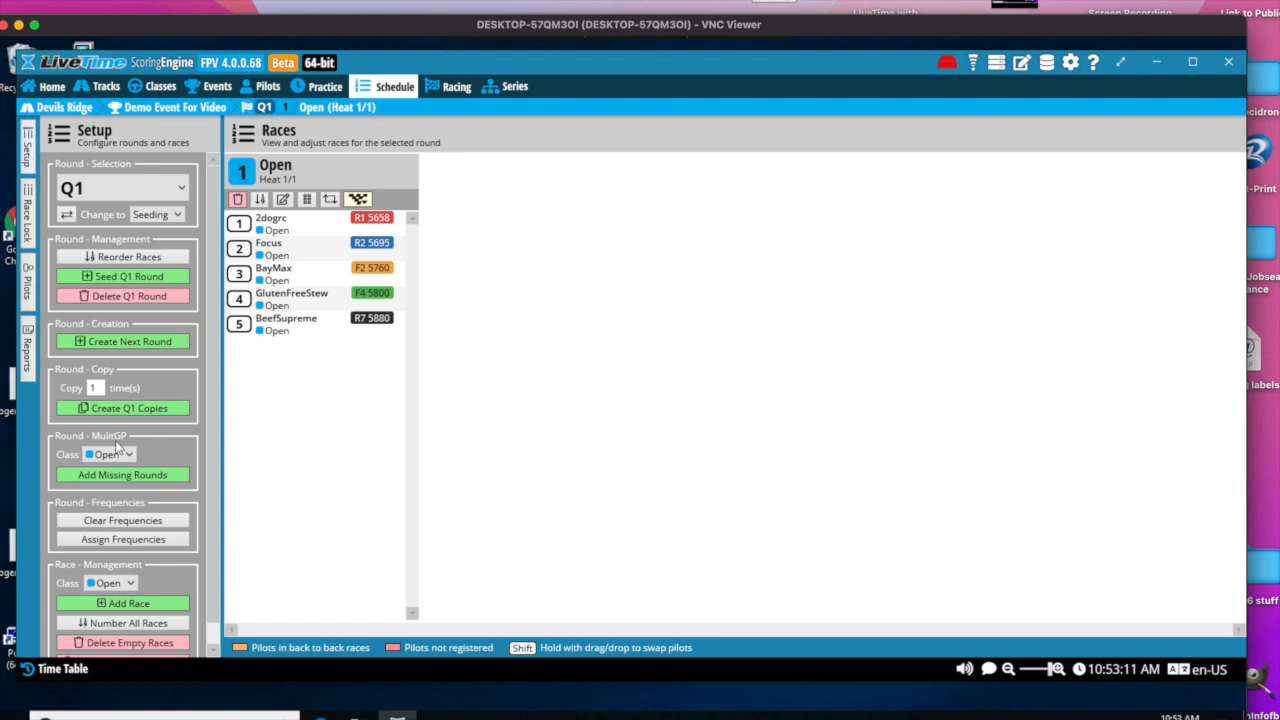
click(120, 606)
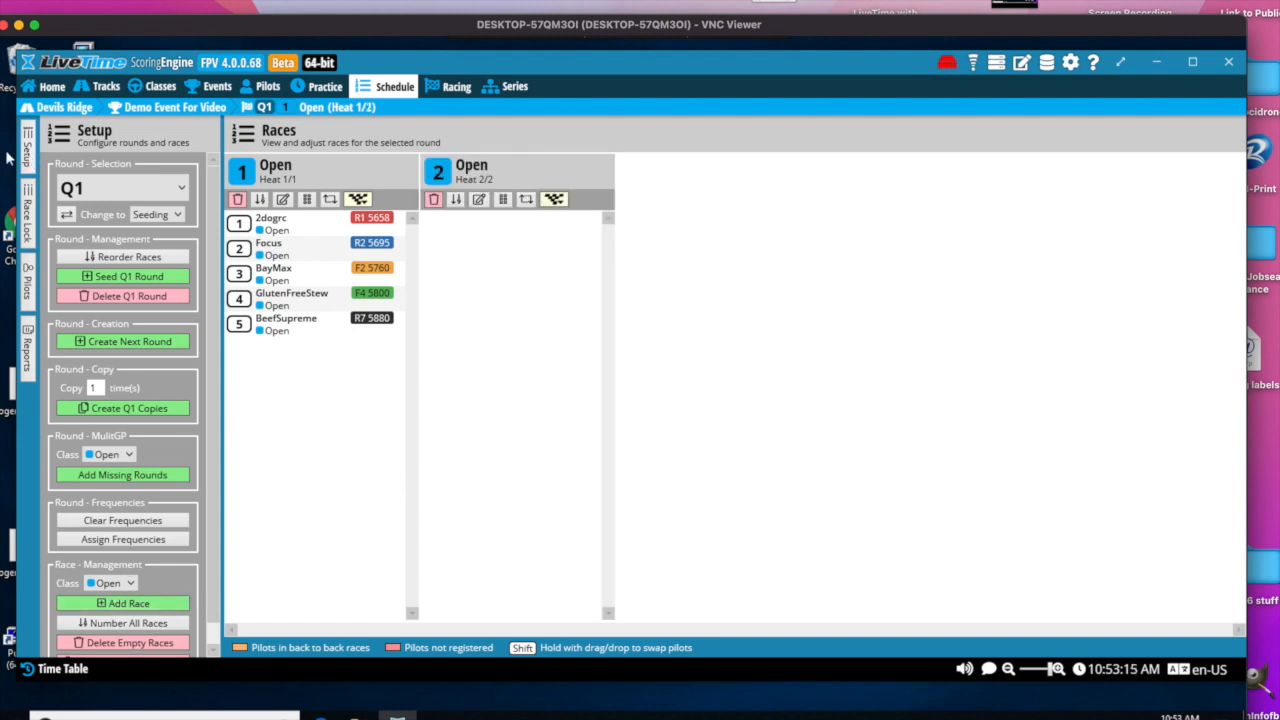
- Assign the two unassigned registered pilots to race 2 of round Q1
click(33, 283)
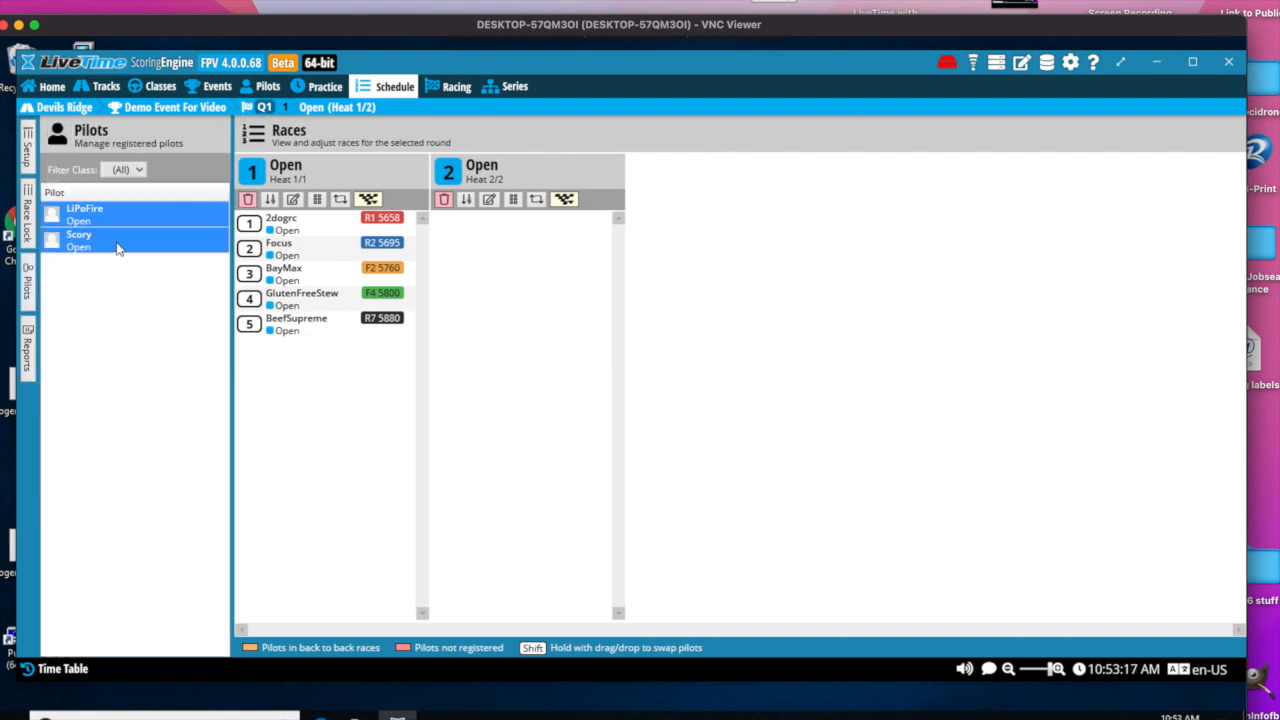
drag(97, 222, 478, 240)
drag(117, 228, 500, 256)
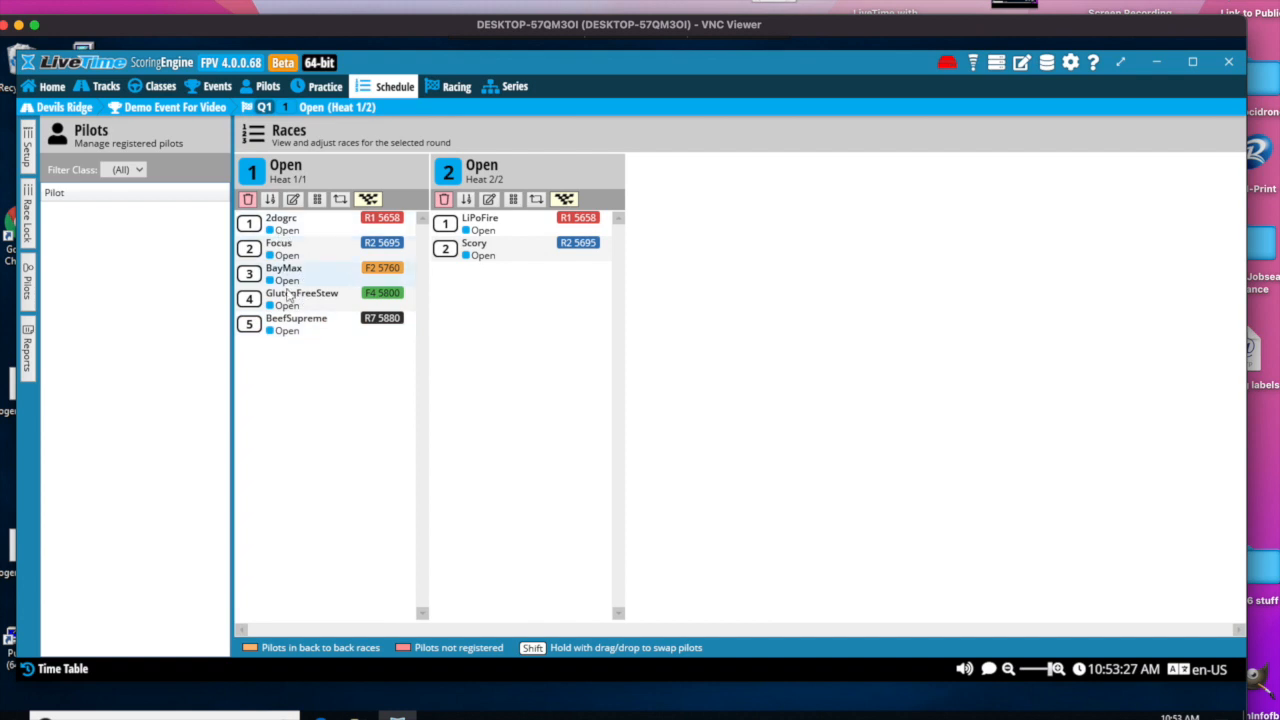
- Move the fifth pilot of race 1 into race 2 and renumber the drones in race 2
drag(287, 333, 482, 295)
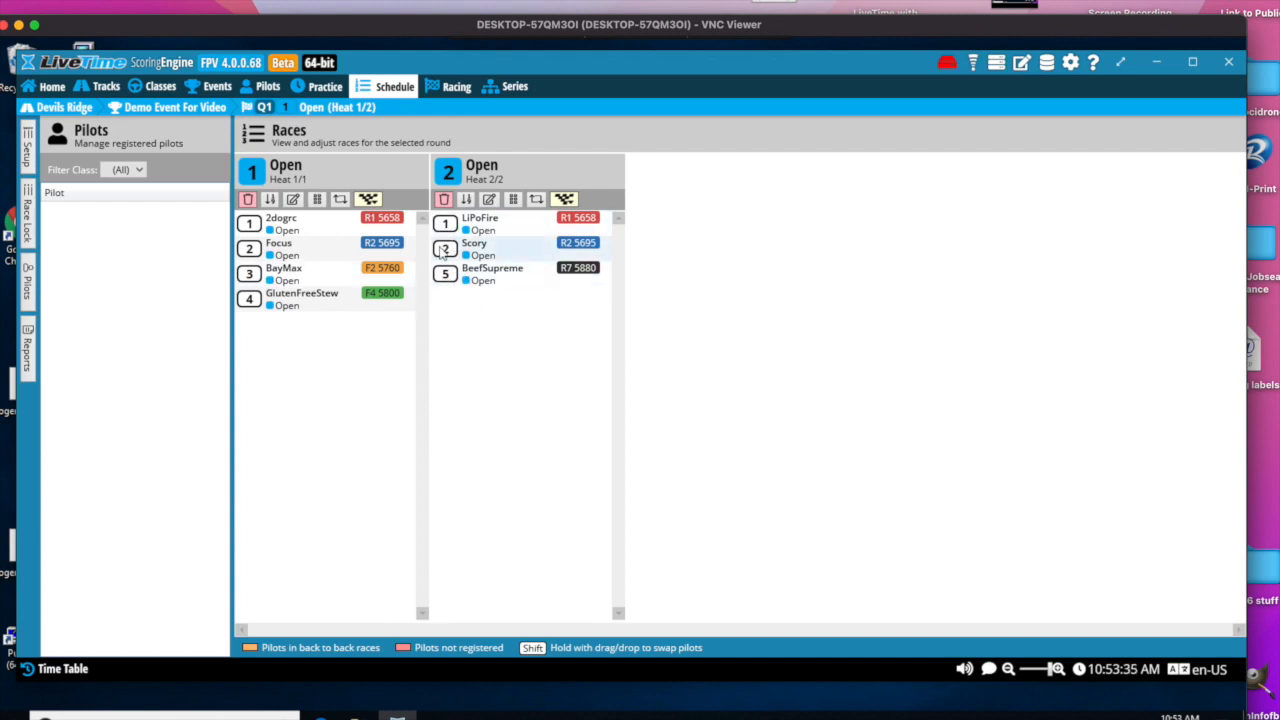
click(466, 199)
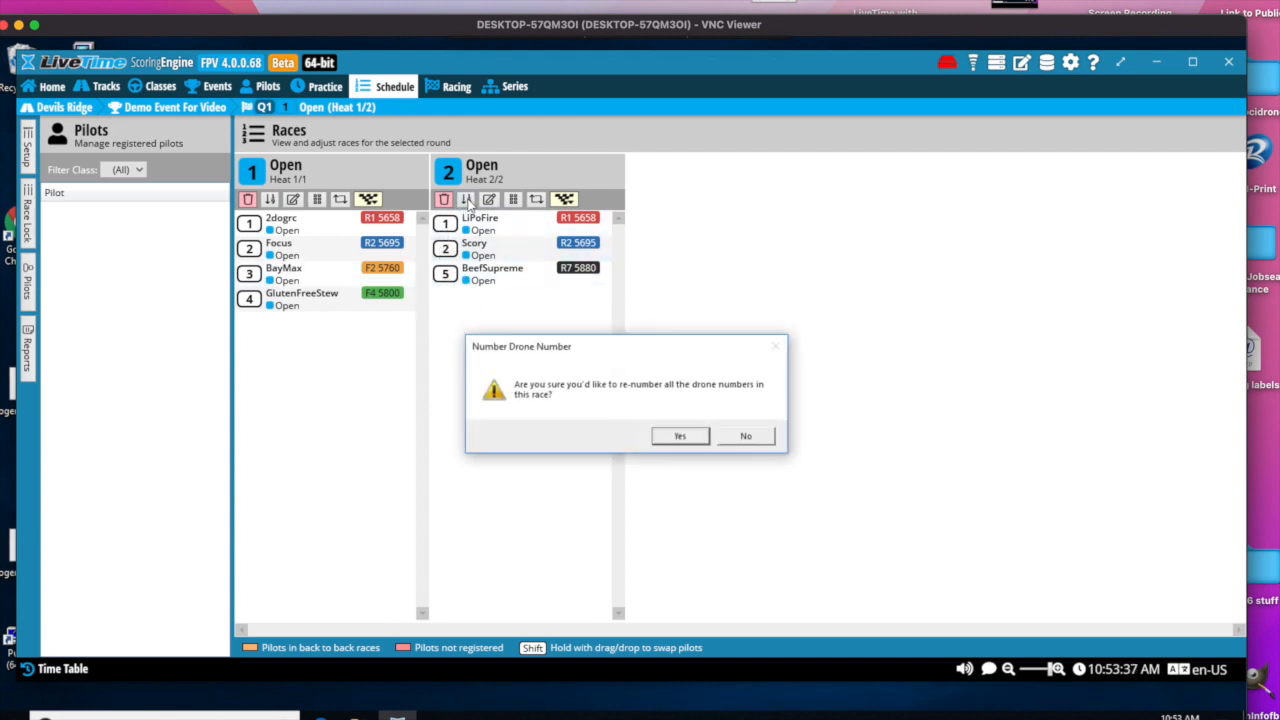
click(680, 437)
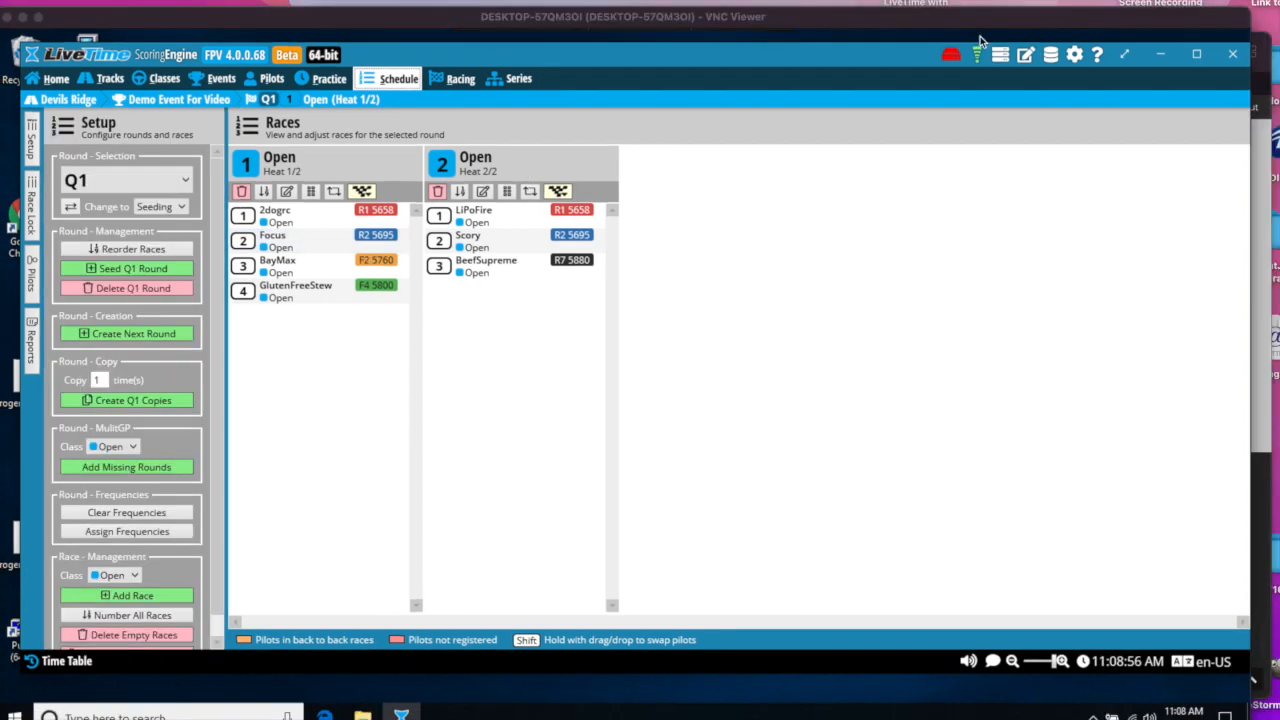
- Review the LapRF decoder's connection details and its node frequency, gain and threshold settings
click(954, 60)
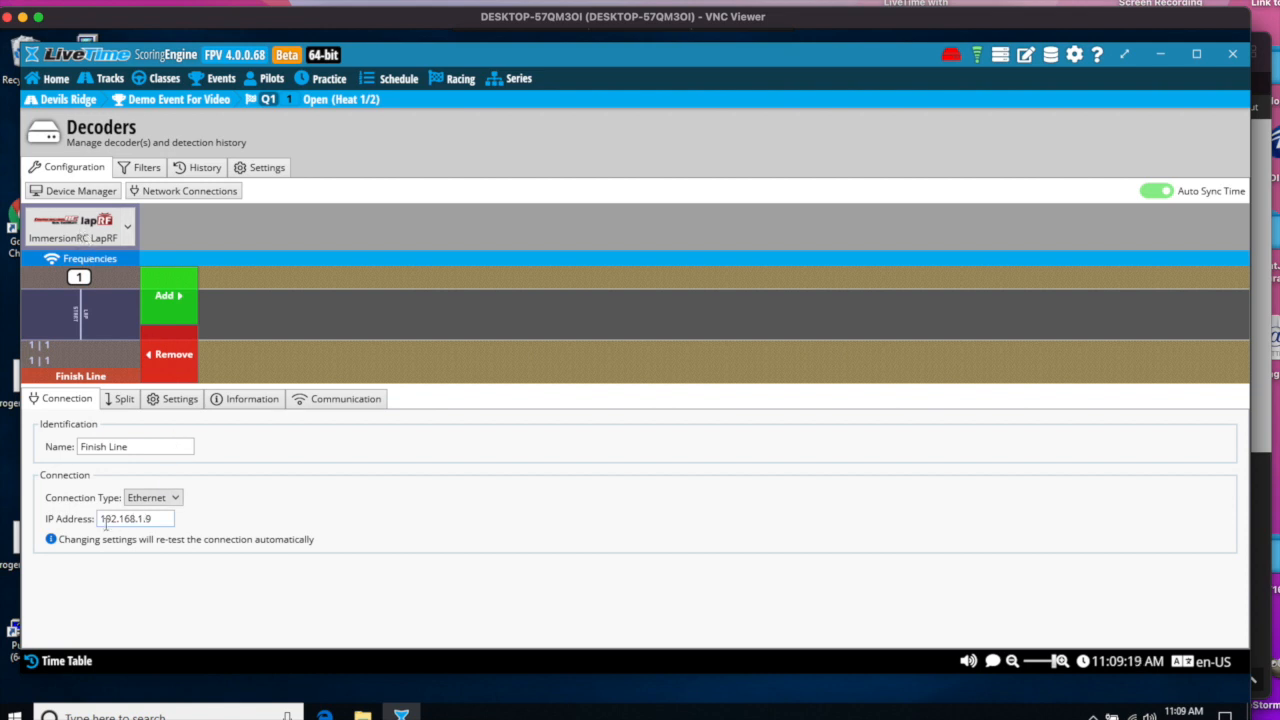
click(161, 403)
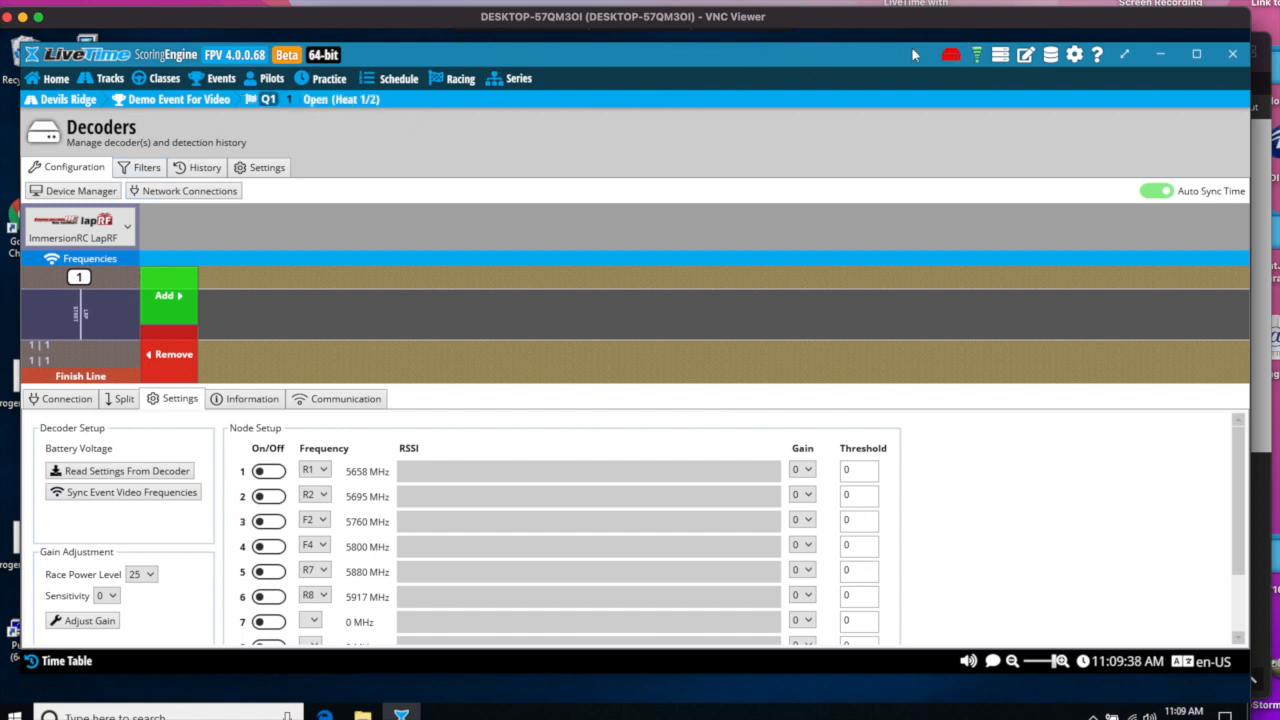
- Run race 1 of round Q1, check a pilot's lap correction options, and finish the race early
click(457, 84)
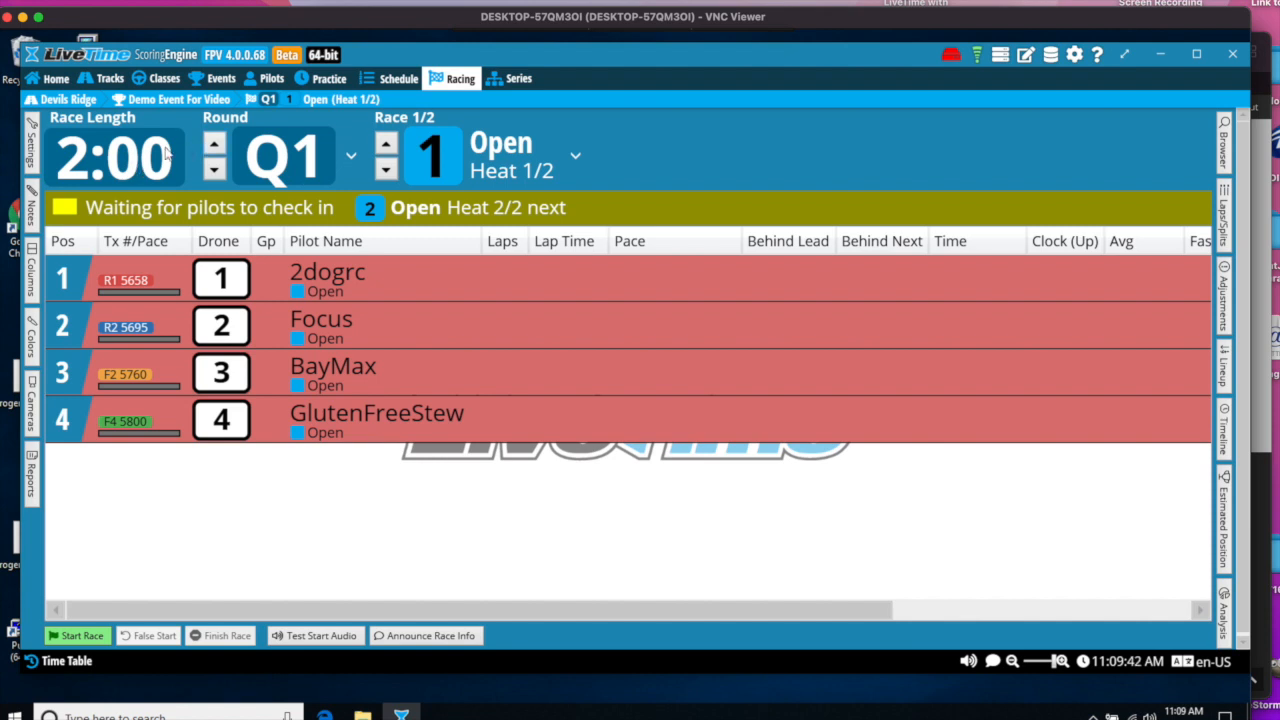
click(82, 636)
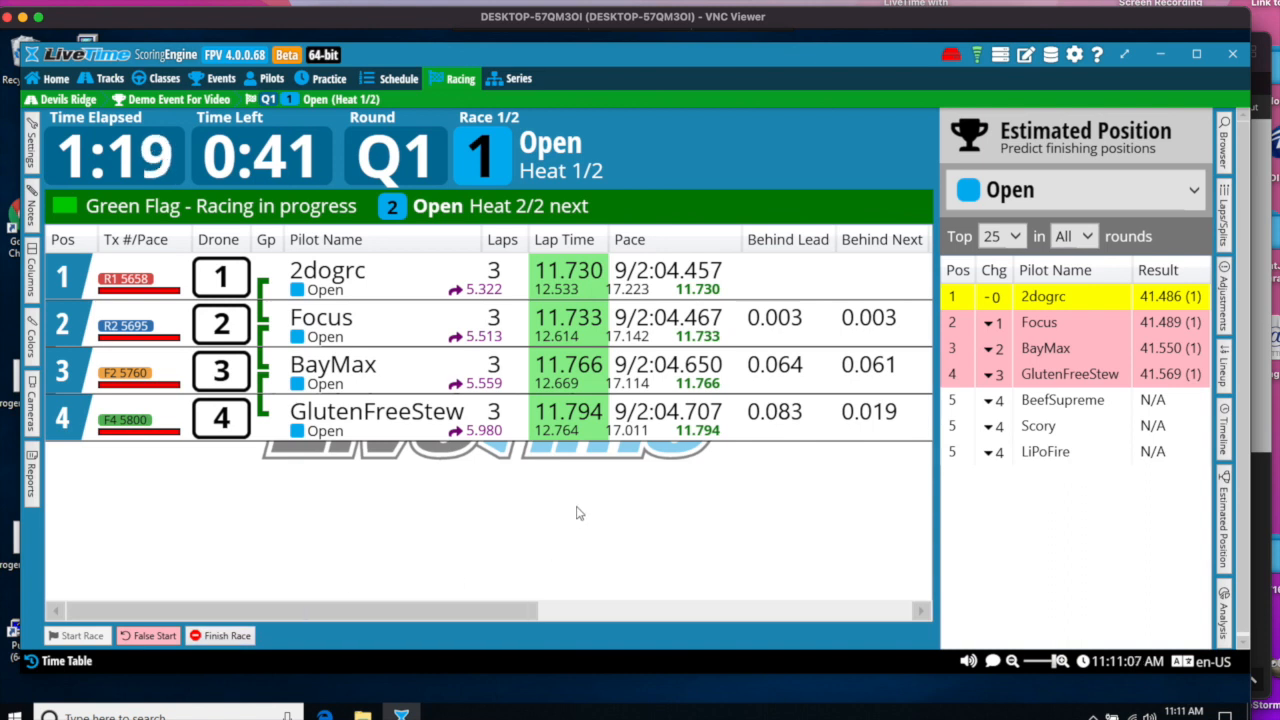
right_click(700, 386)
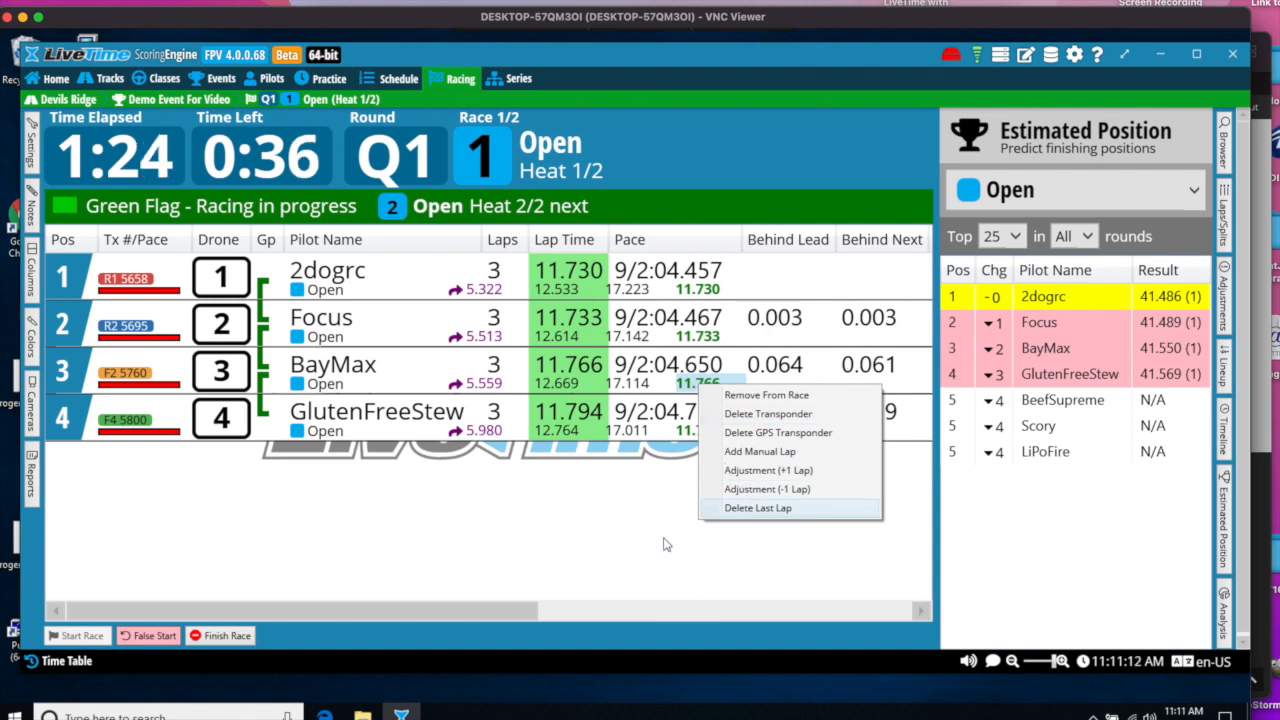
click(603, 555)
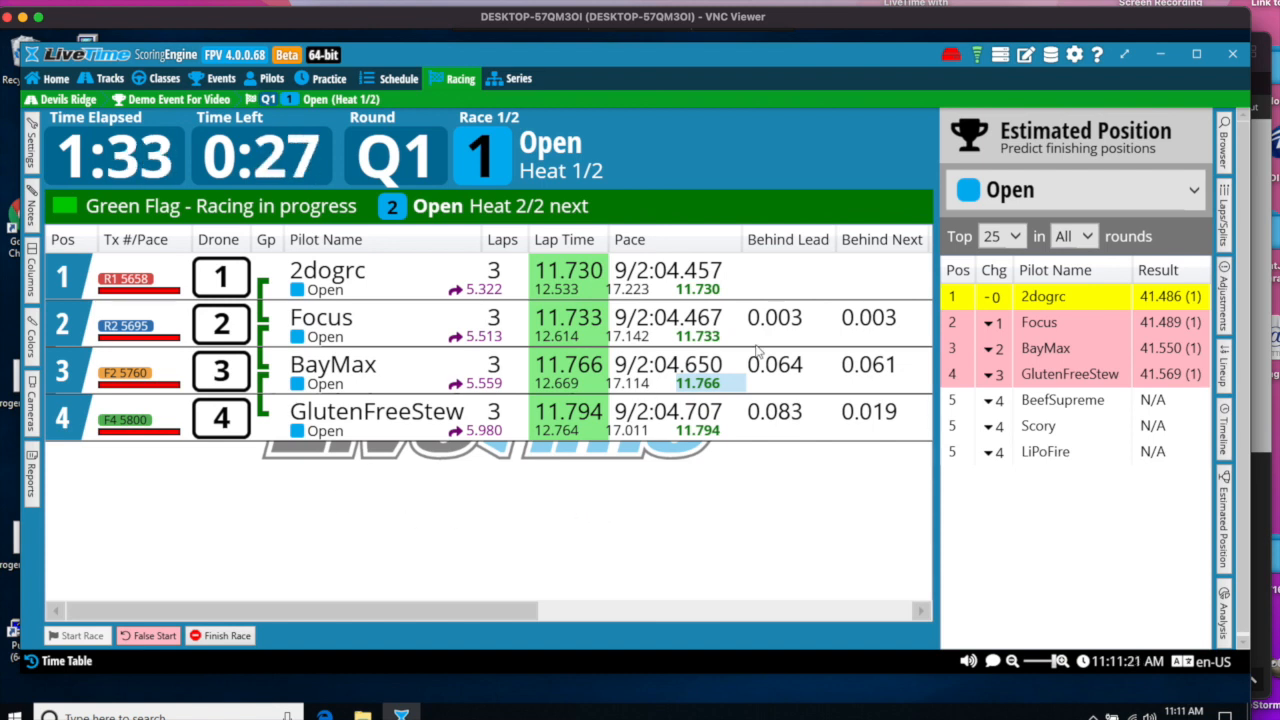
click(221, 636)
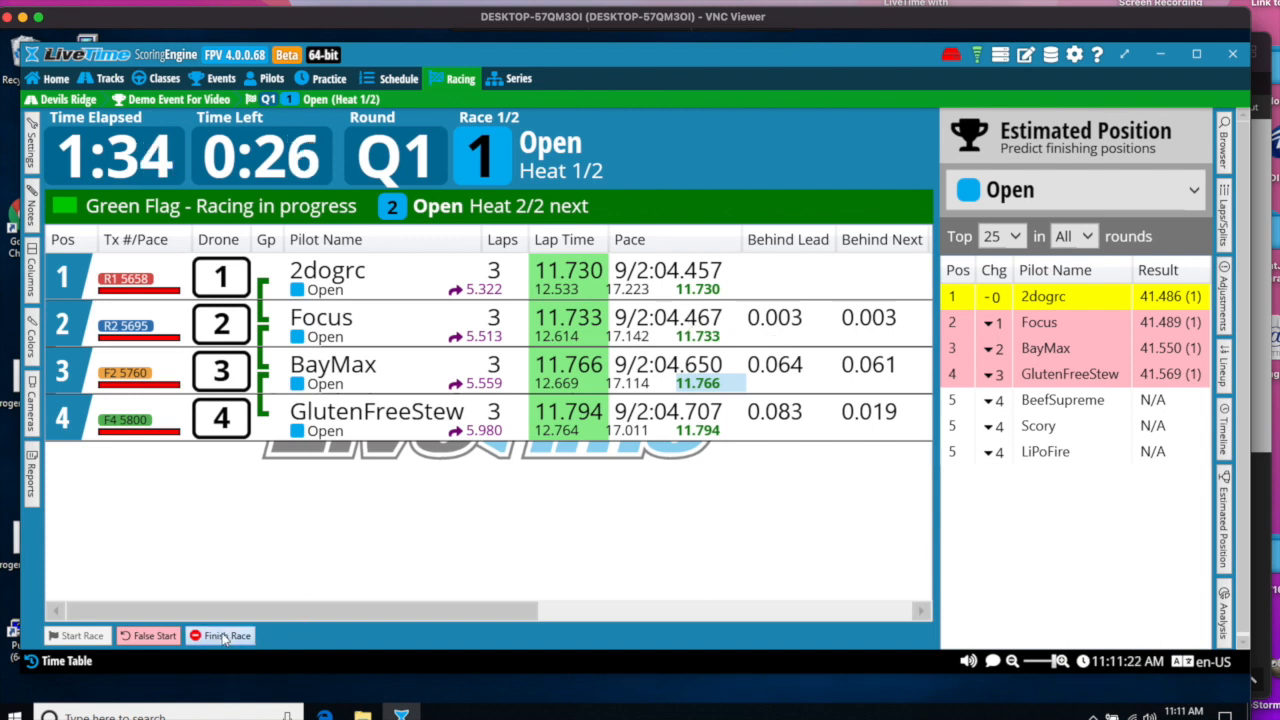
click(683, 428)
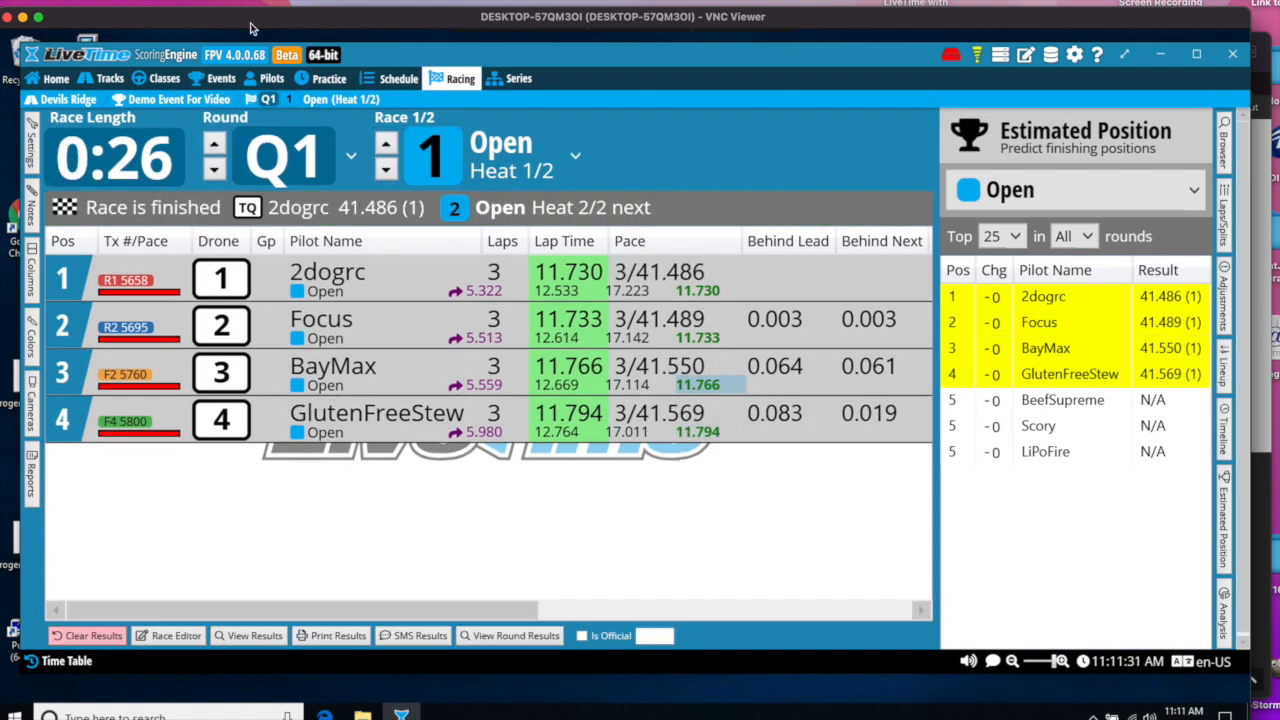
- Switch to the MultiGP race page in the browser, reload it and check the pilots' best-round results
click(1255, 180)
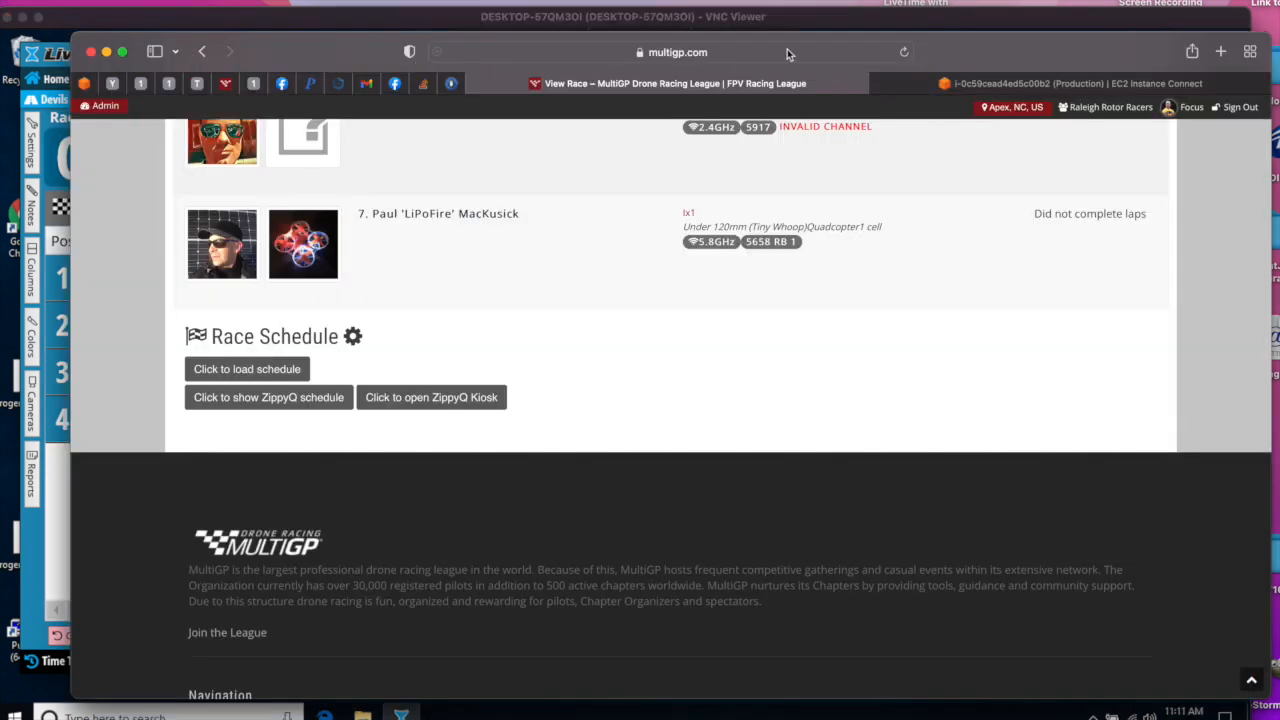
click(911, 55)
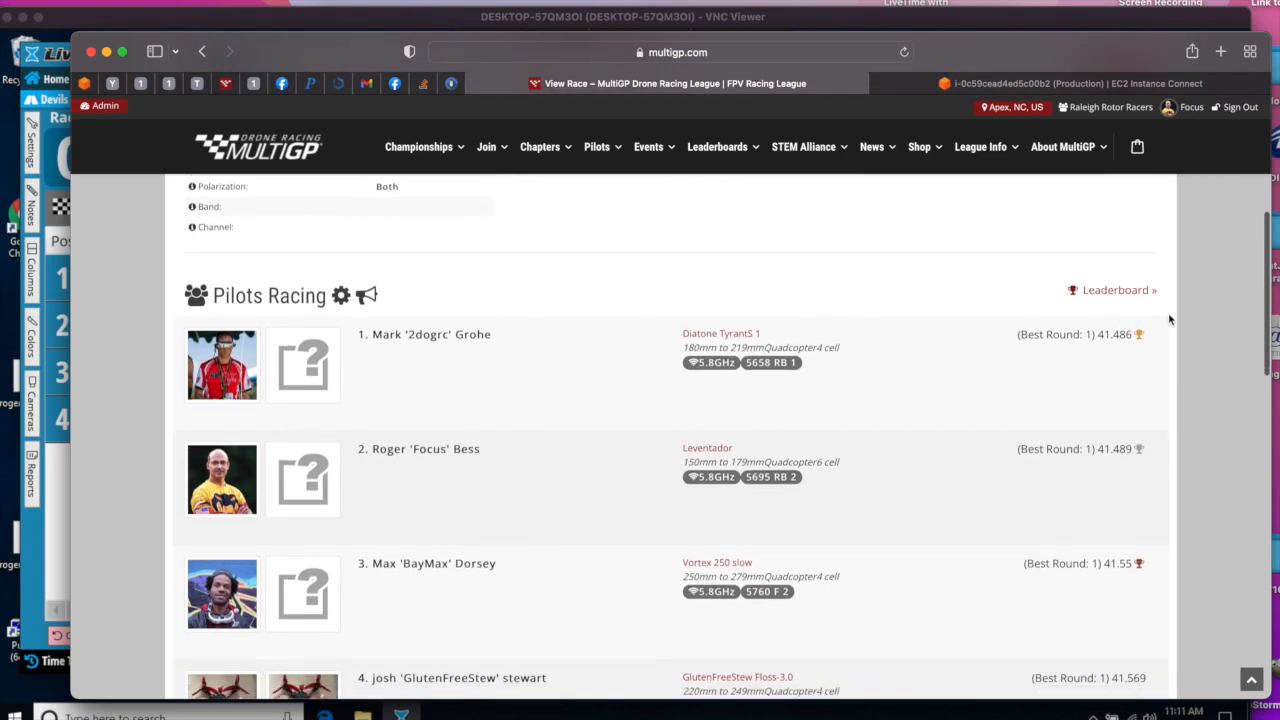
scroll(1096, 398, down, 3)
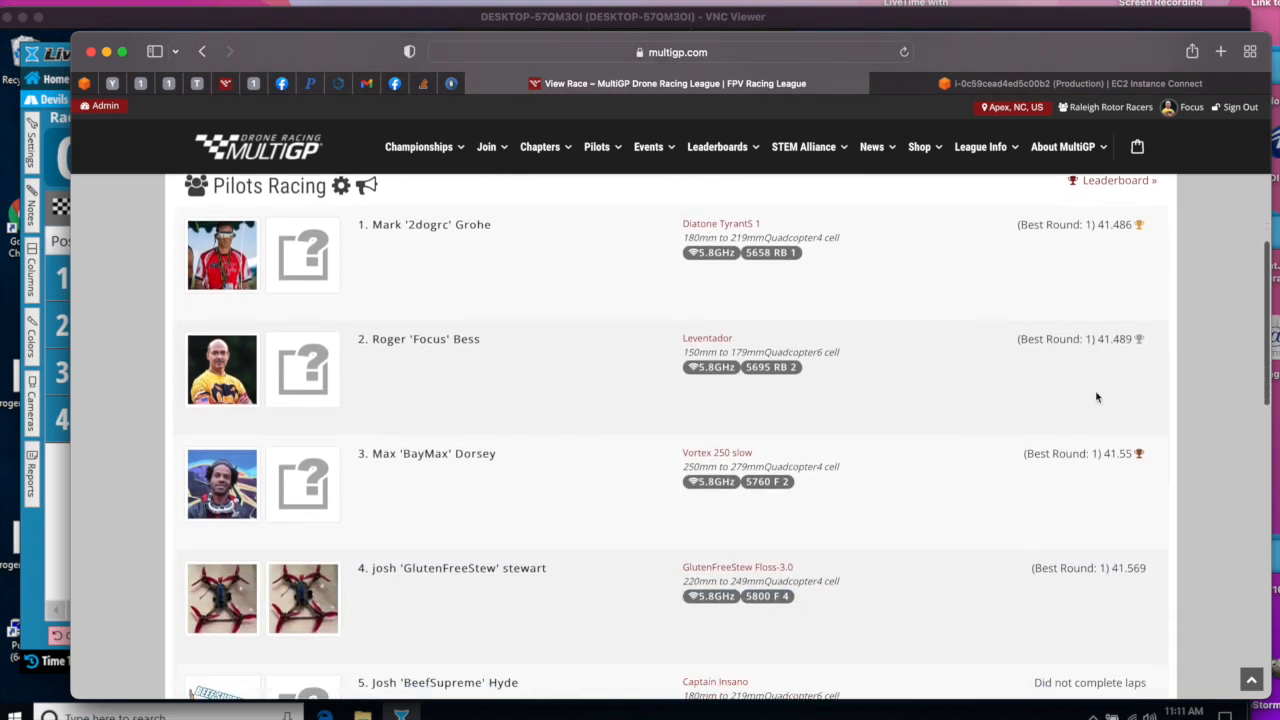
scroll(1098, 428, up, 2)
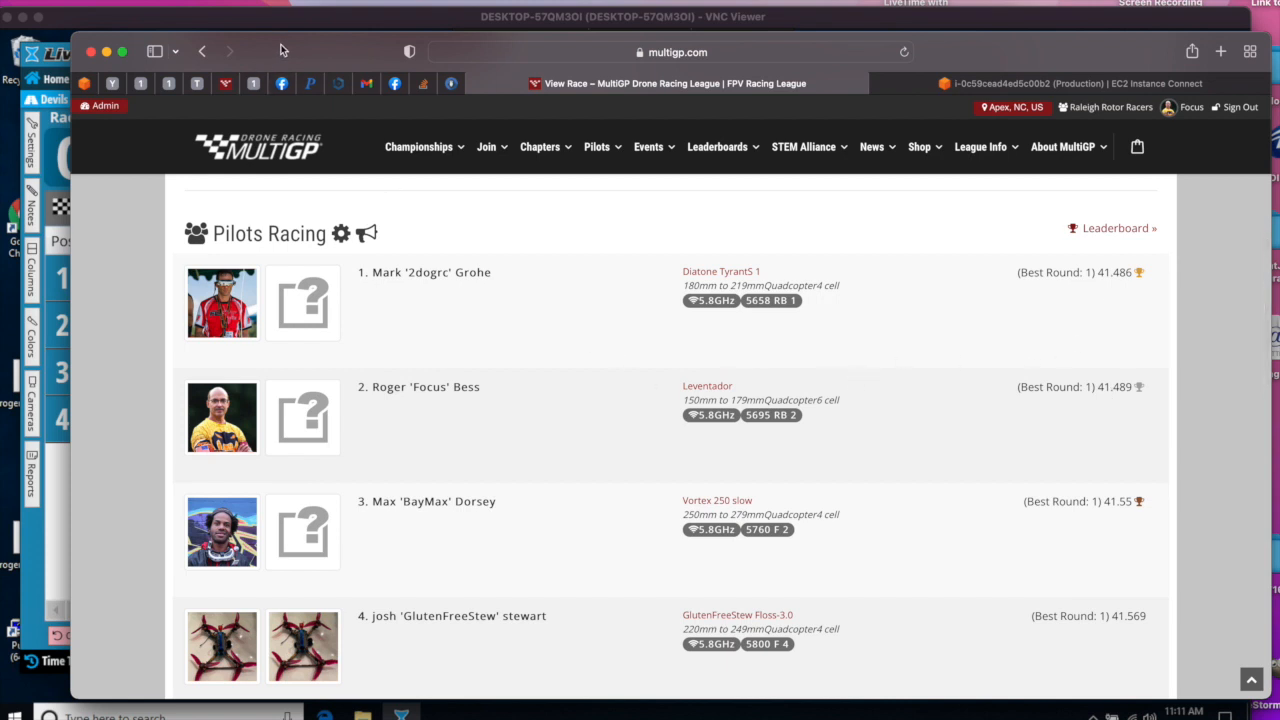
- Load the race schedule on the MultiGP page and expand Round 1
drag(284, 45, 265, 34)
scroll(470, 295, down, 15)
scroll(470, 295, up, 5)
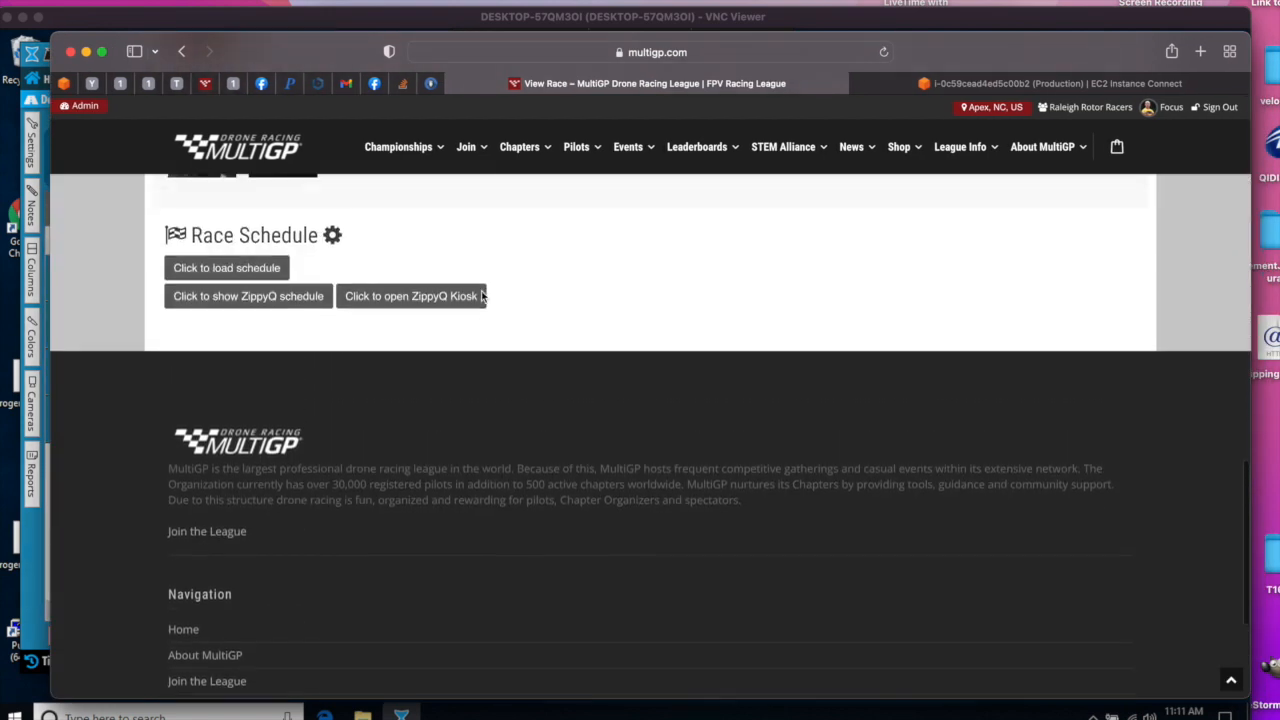
click(190, 328)
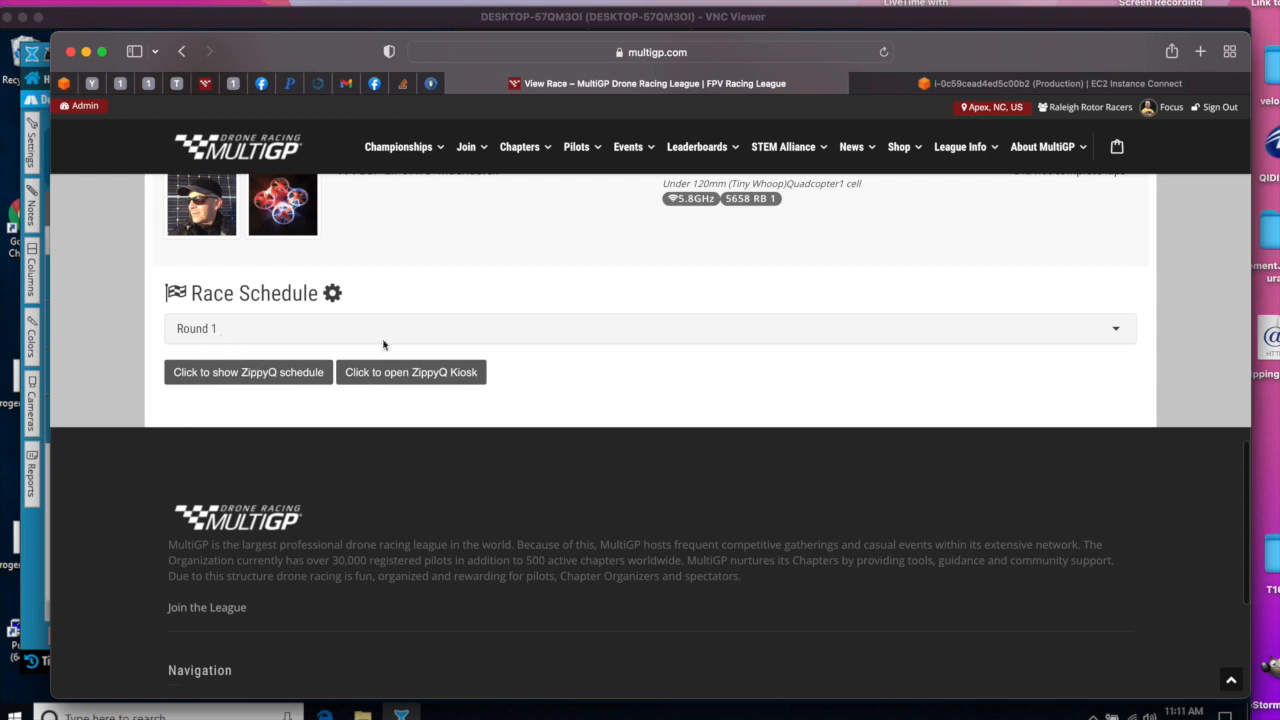
click(1116, 334)
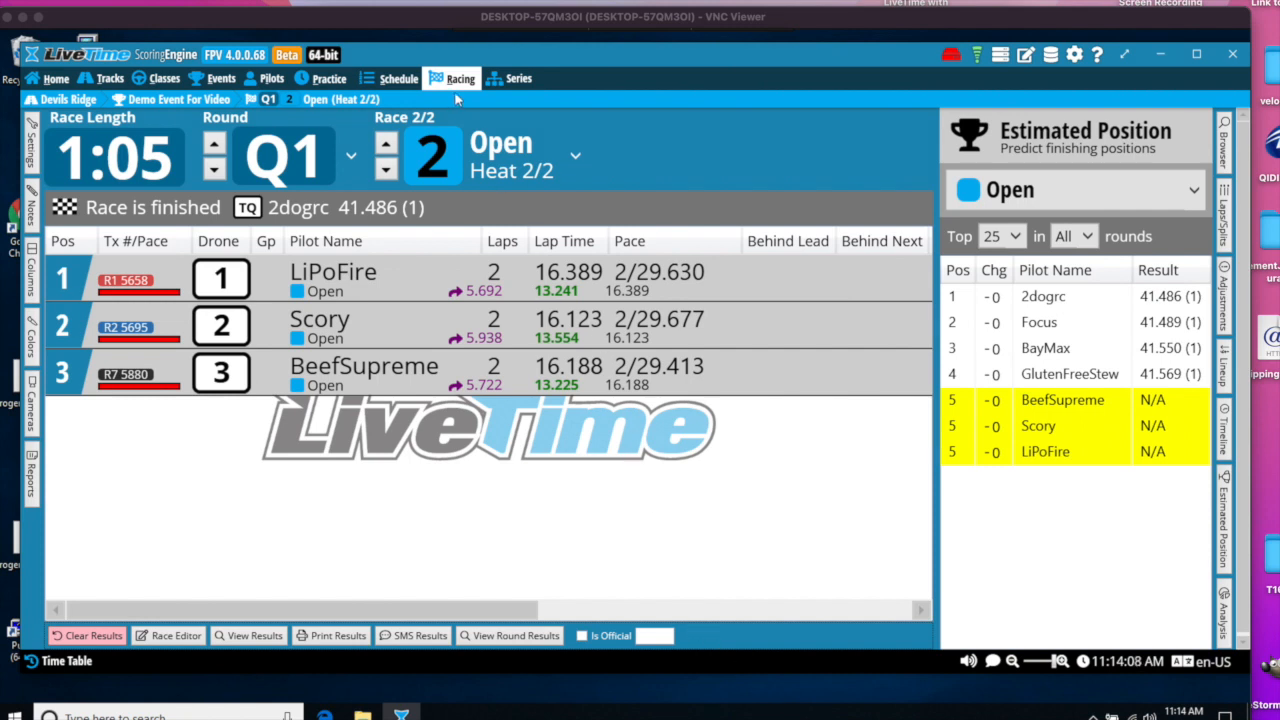
- Generate qualifying round Q2 as a duplicate of the last round in the same order, keeping drone numbers and FPV frequencies, and open it for racing
click(393, 80)
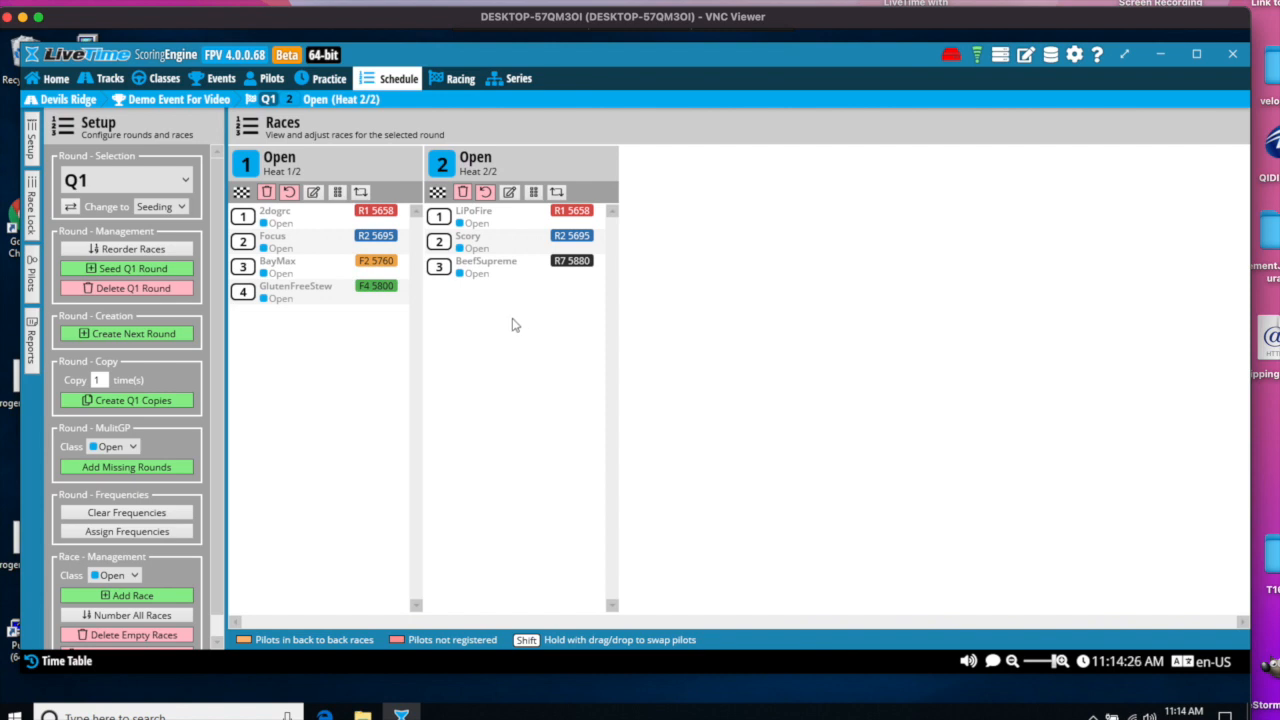
click(113, 336)
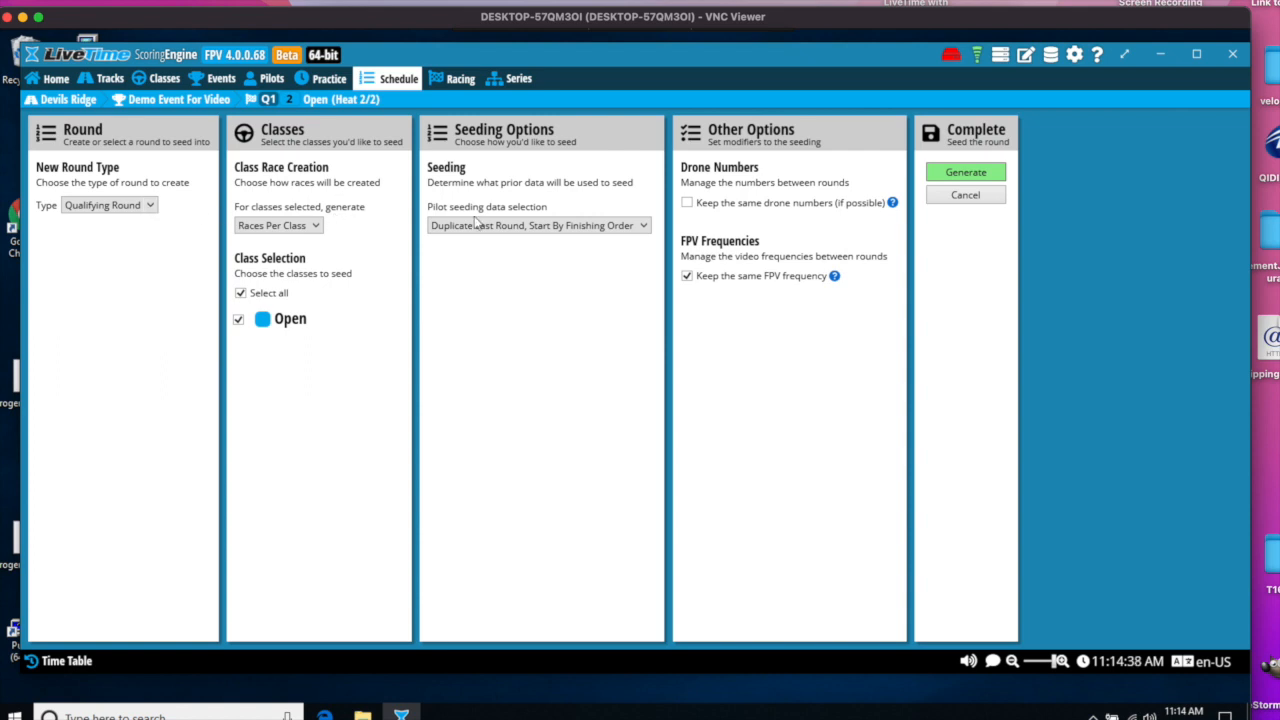
click(643, 226)
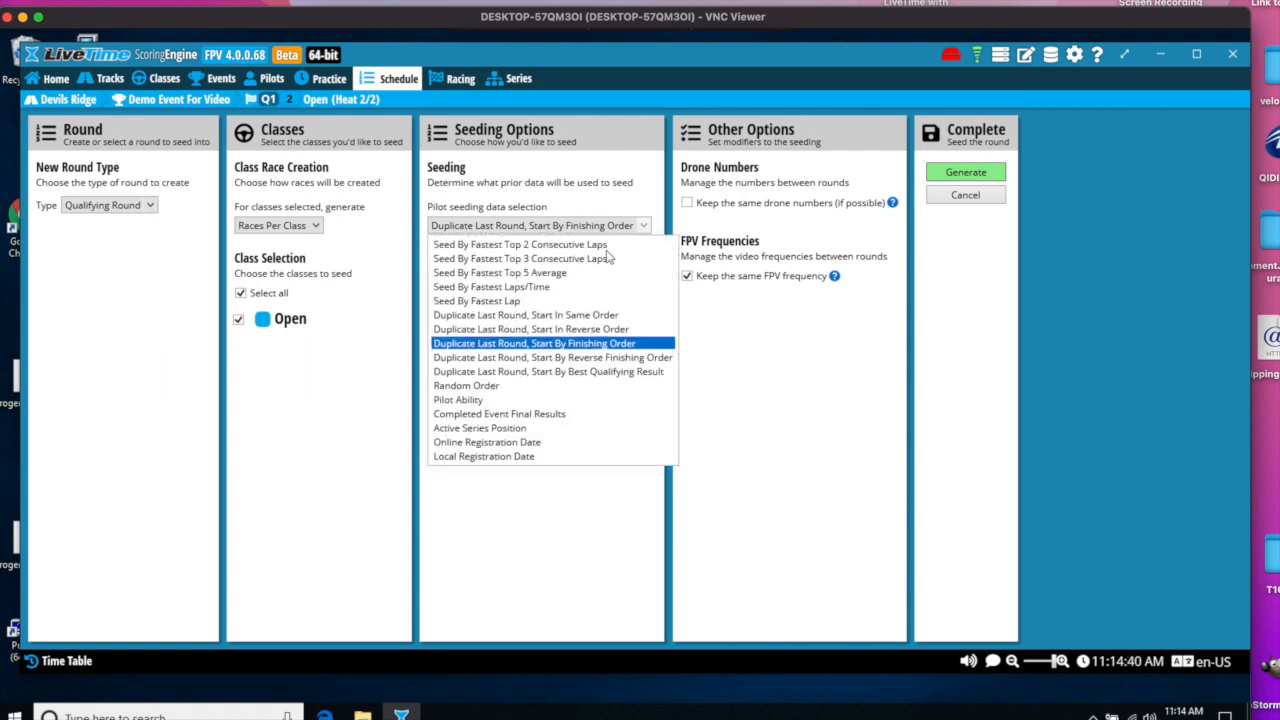
click(555, 316)
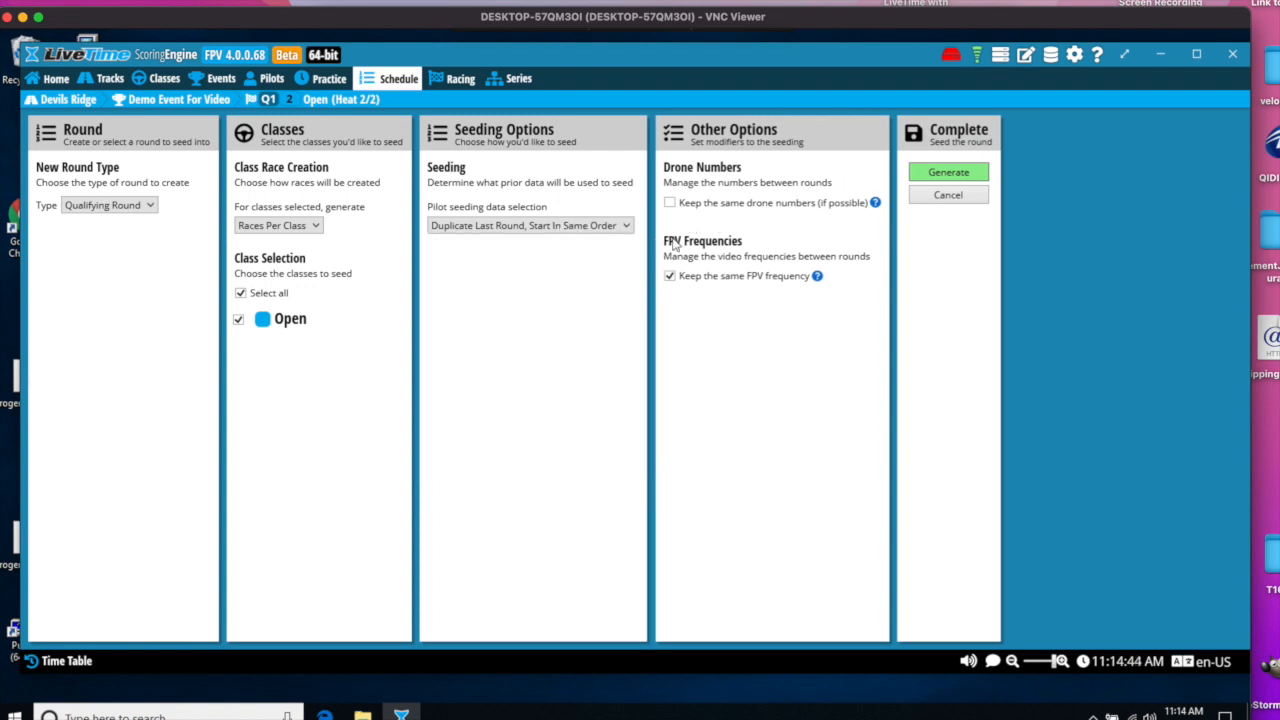
click(669, 202)
click(948, 173)
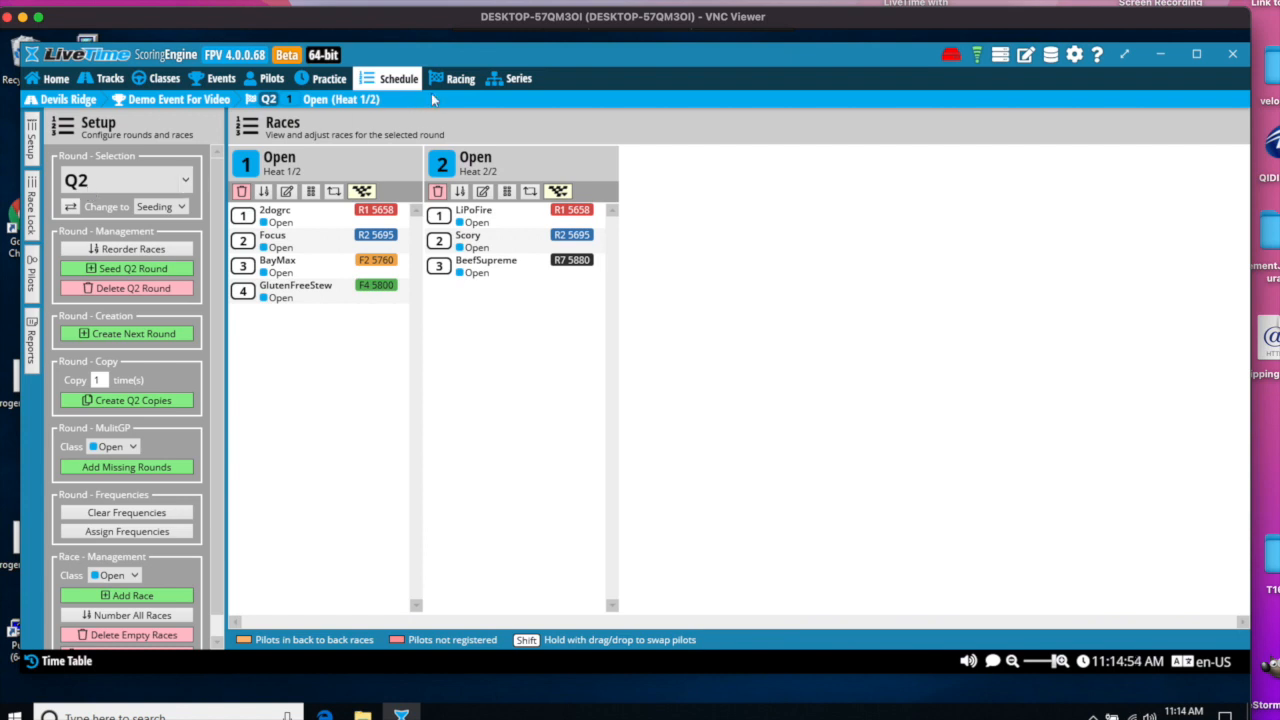
click(460, 81)
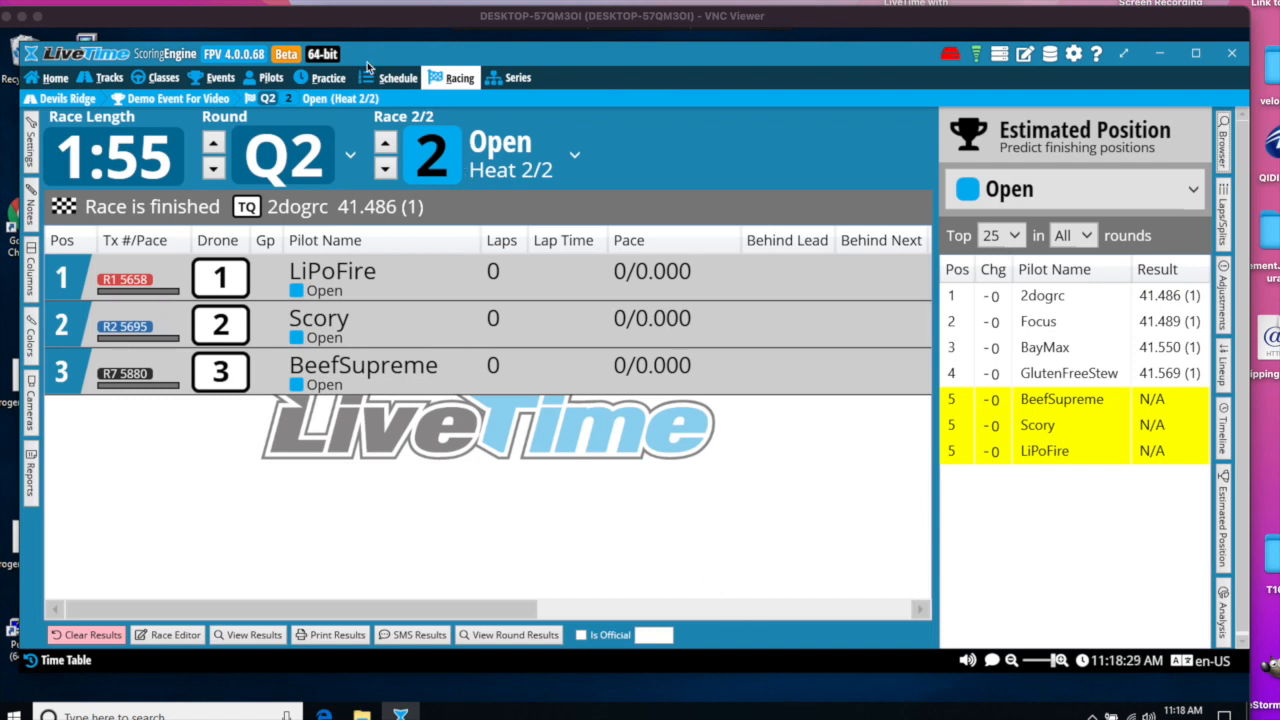
- Set the Open class's main-round bracket to a double-elimination type with winners and losers brackets
click(212, 79)
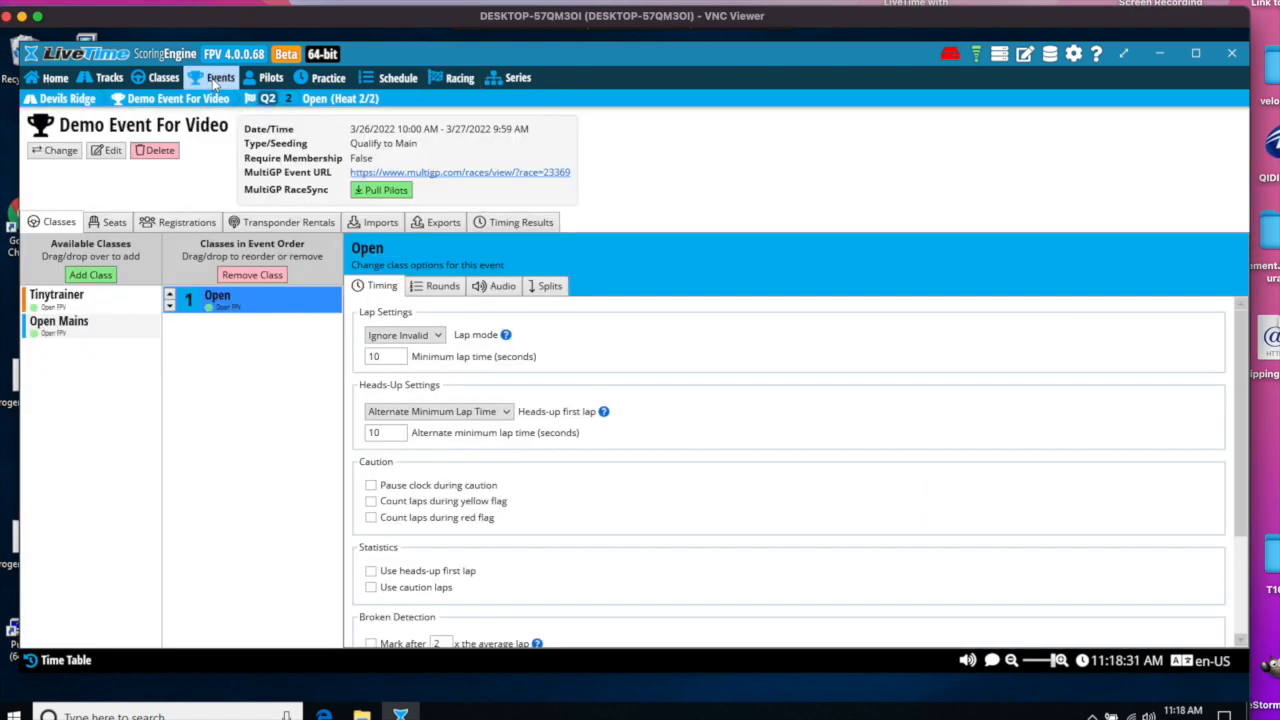
click(443, 287)
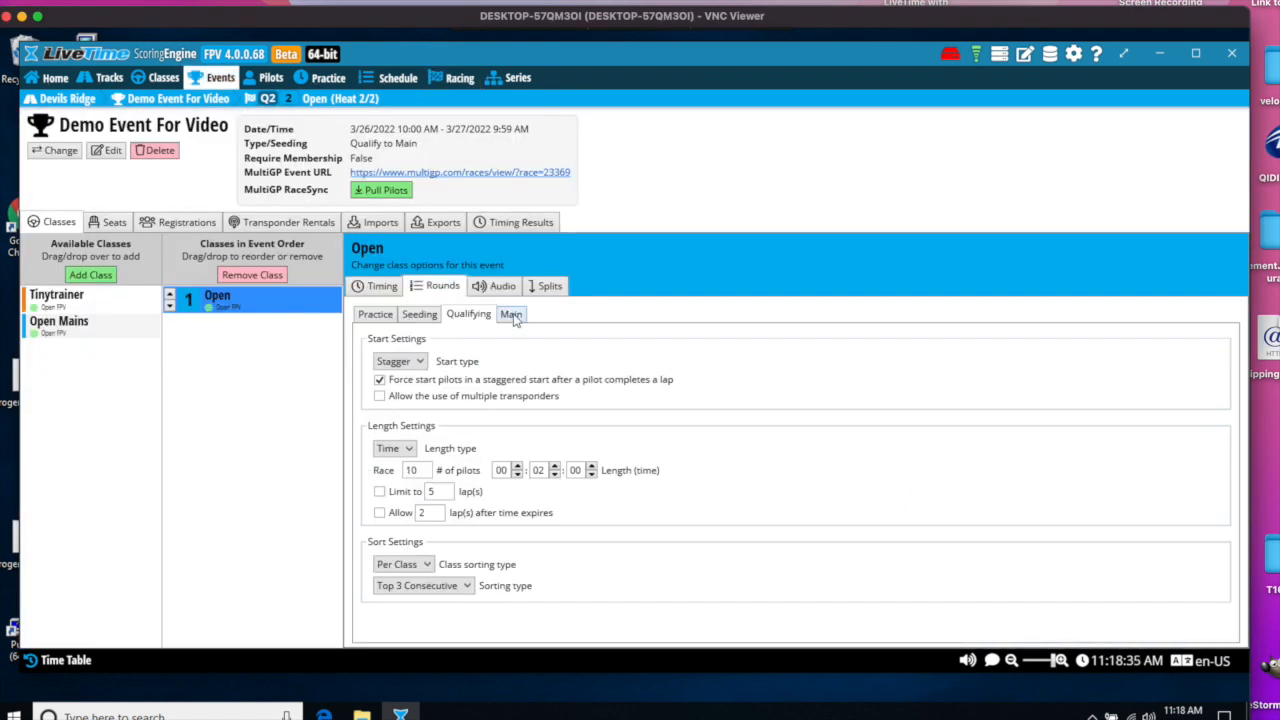
click(512, 314)
scroll(697, 439, down, 1)
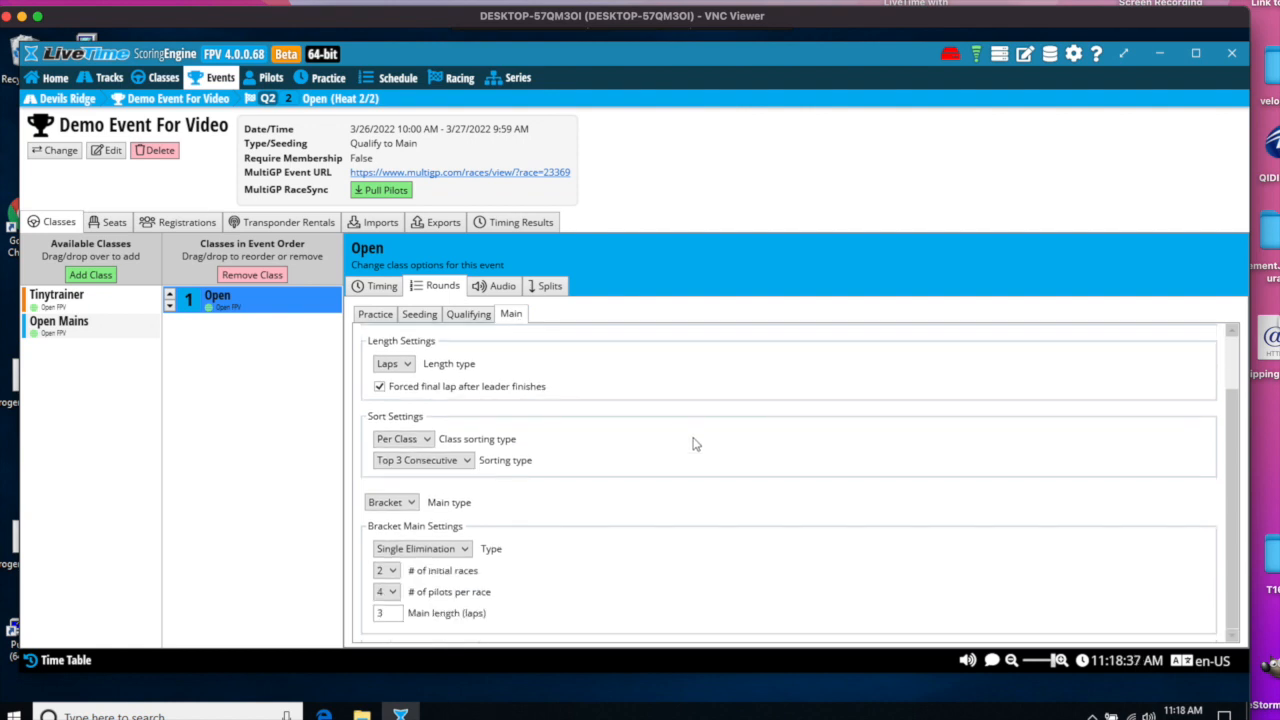
click(468, 551)
click(445, 585)
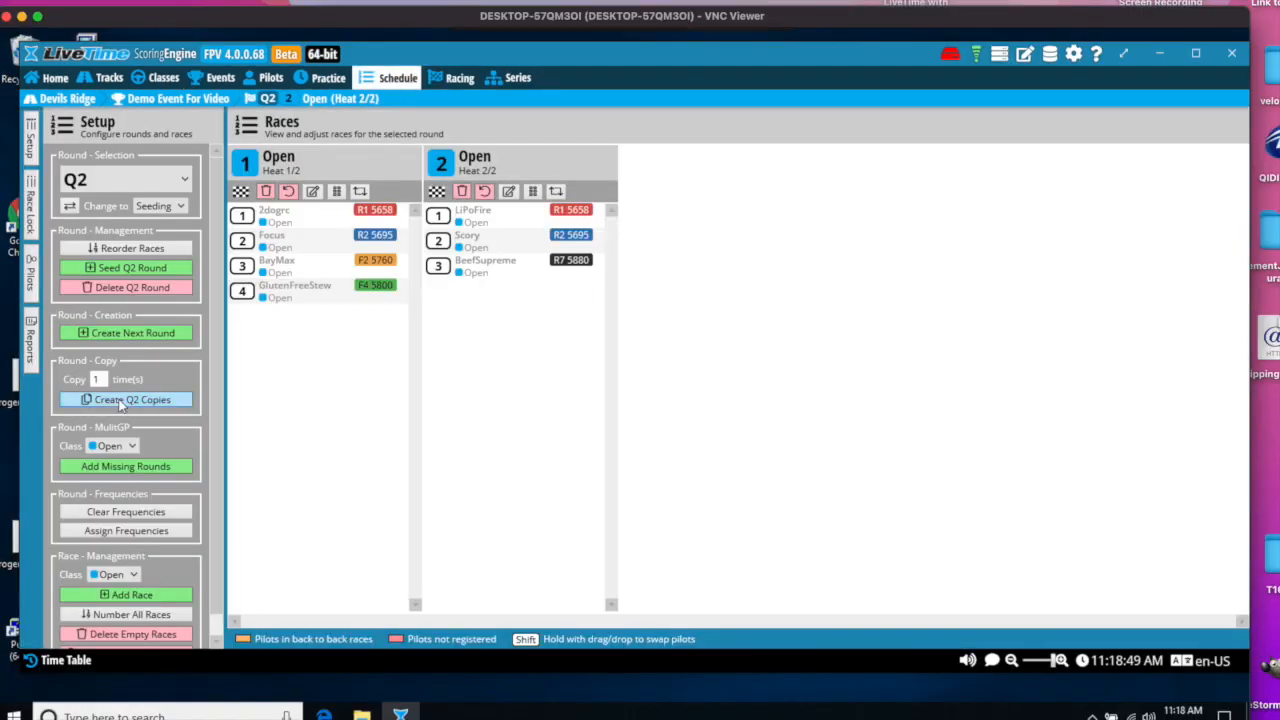
- Generate a Main Round for the Open class, seeded by Top 3 Consecutive from the best 1 qualifying round, keeping the same FPV frequencies
click(124, 334)
click(148, 205)
click(106, 265)
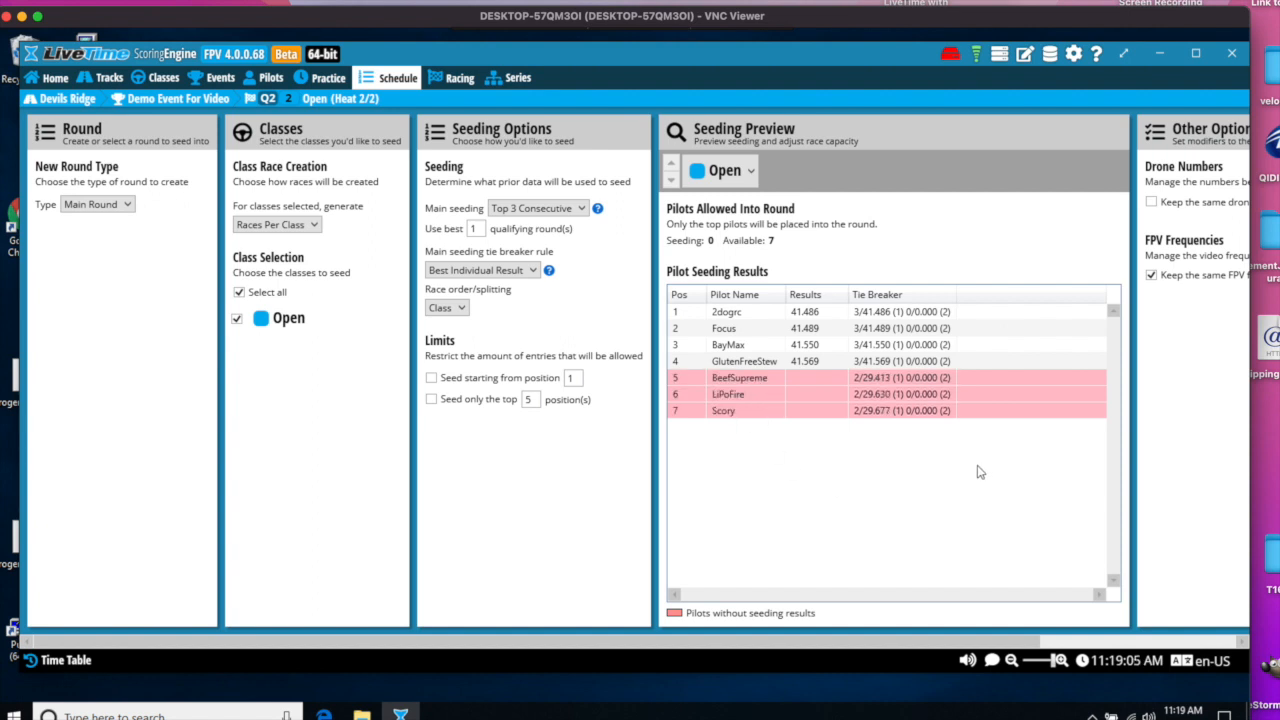
drag(995, 645, 1205, 645)
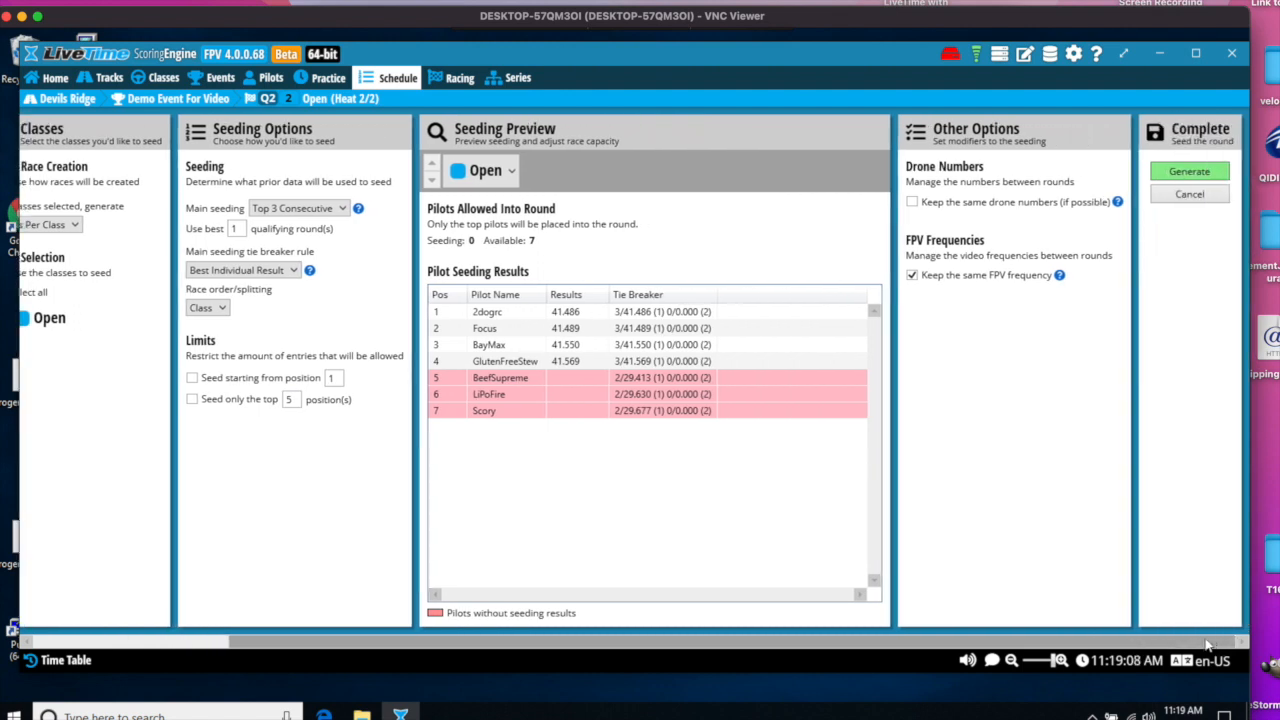
click(1182, 170)
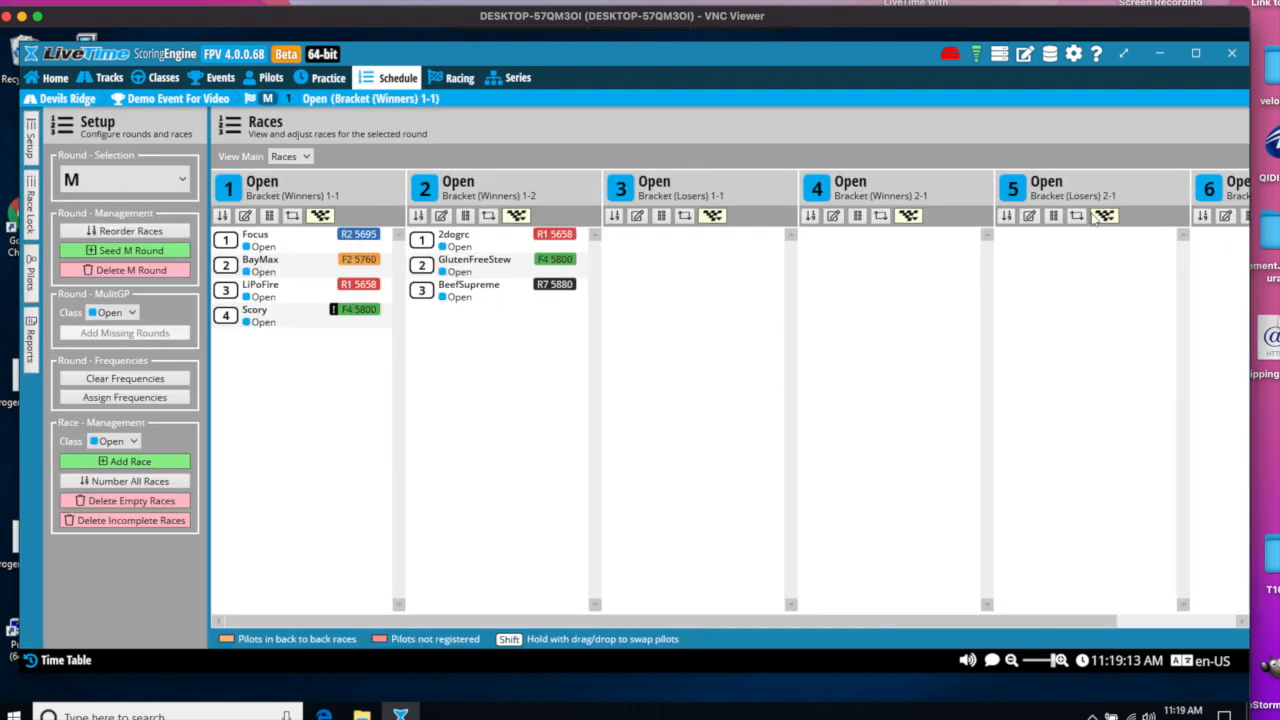
- Examine the main round's races, view them as a bracket, and return to the race list view
drag(628, 622, 897, 628)
drag(733, 640, 541, 635)
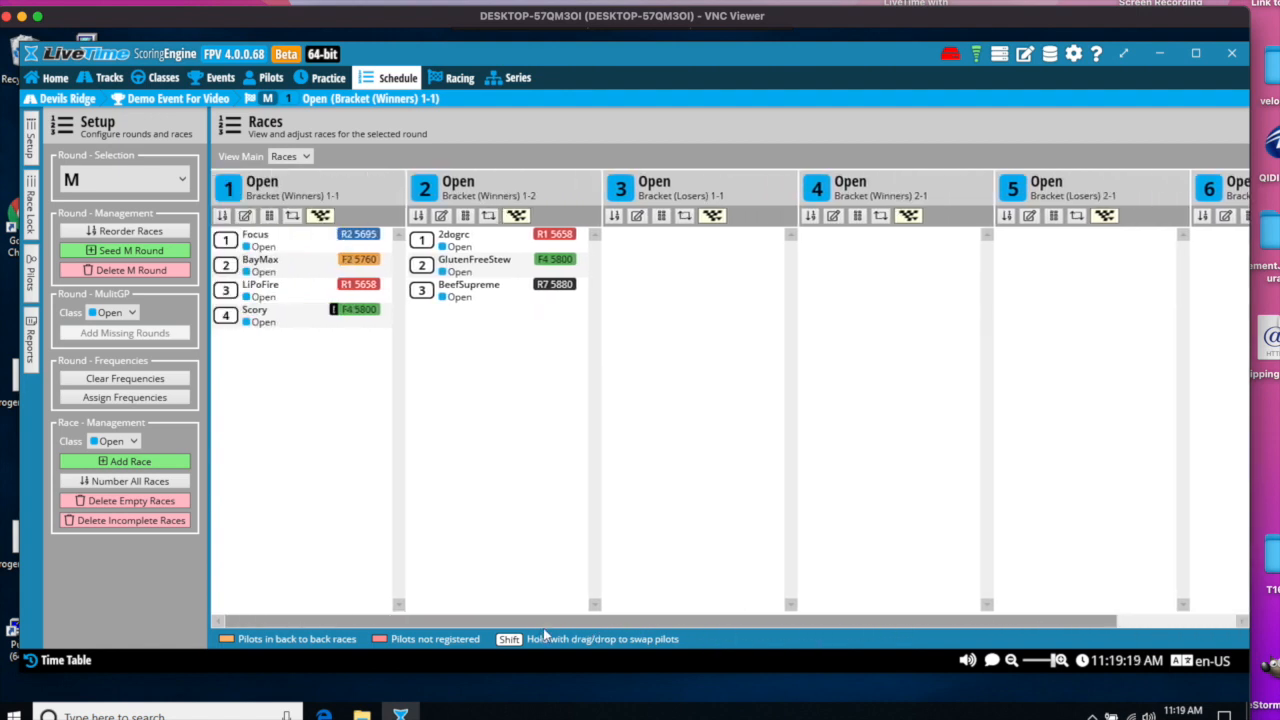
drag(764, 626, 610, 632)
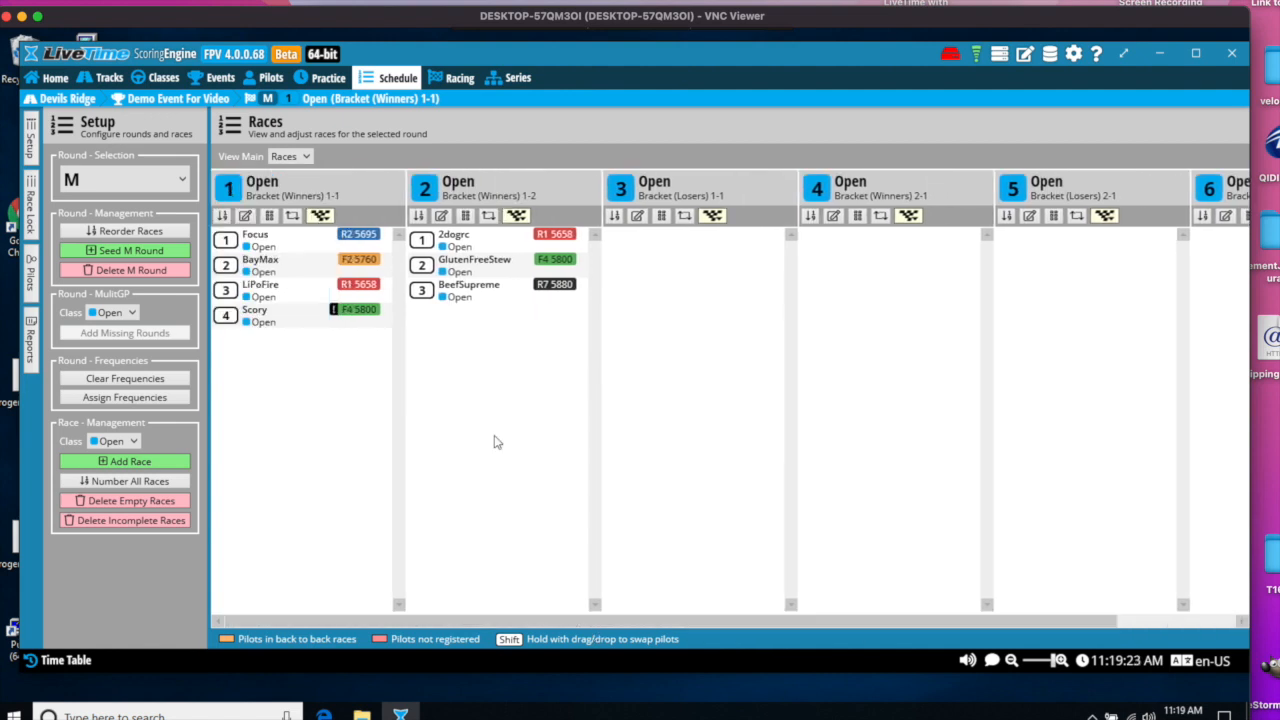
click(306, 157)
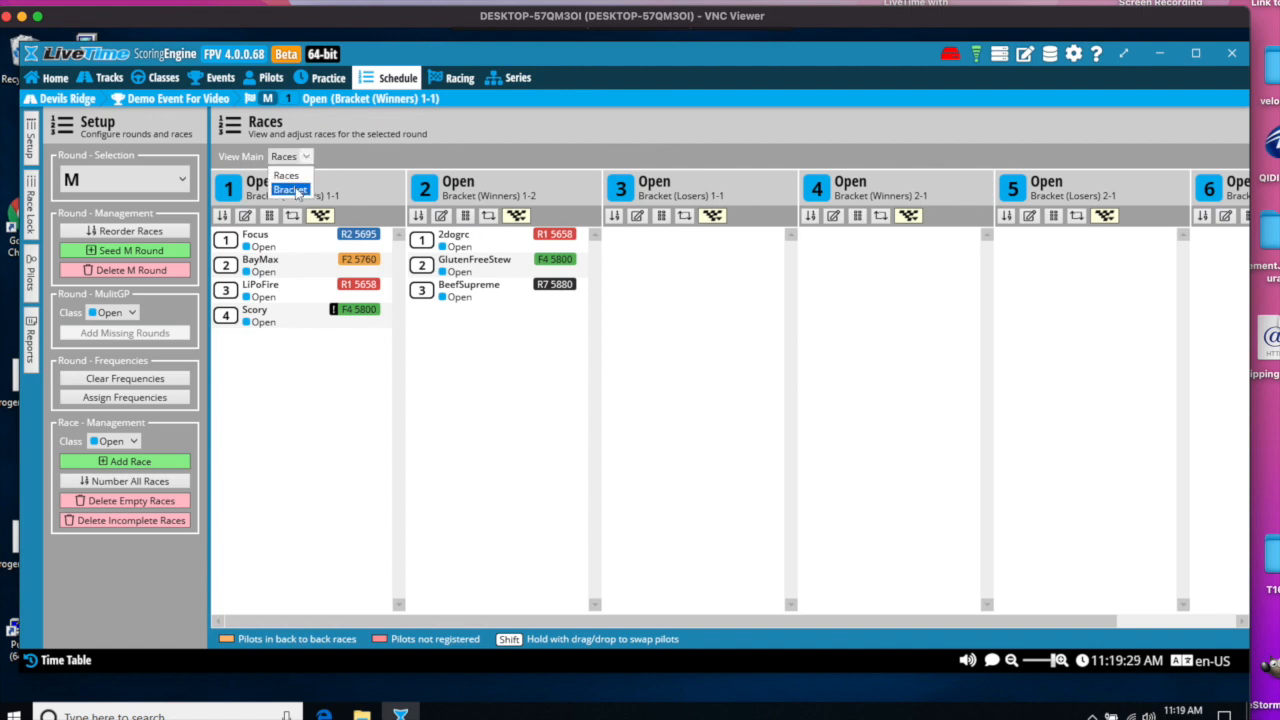
click(292, 189)
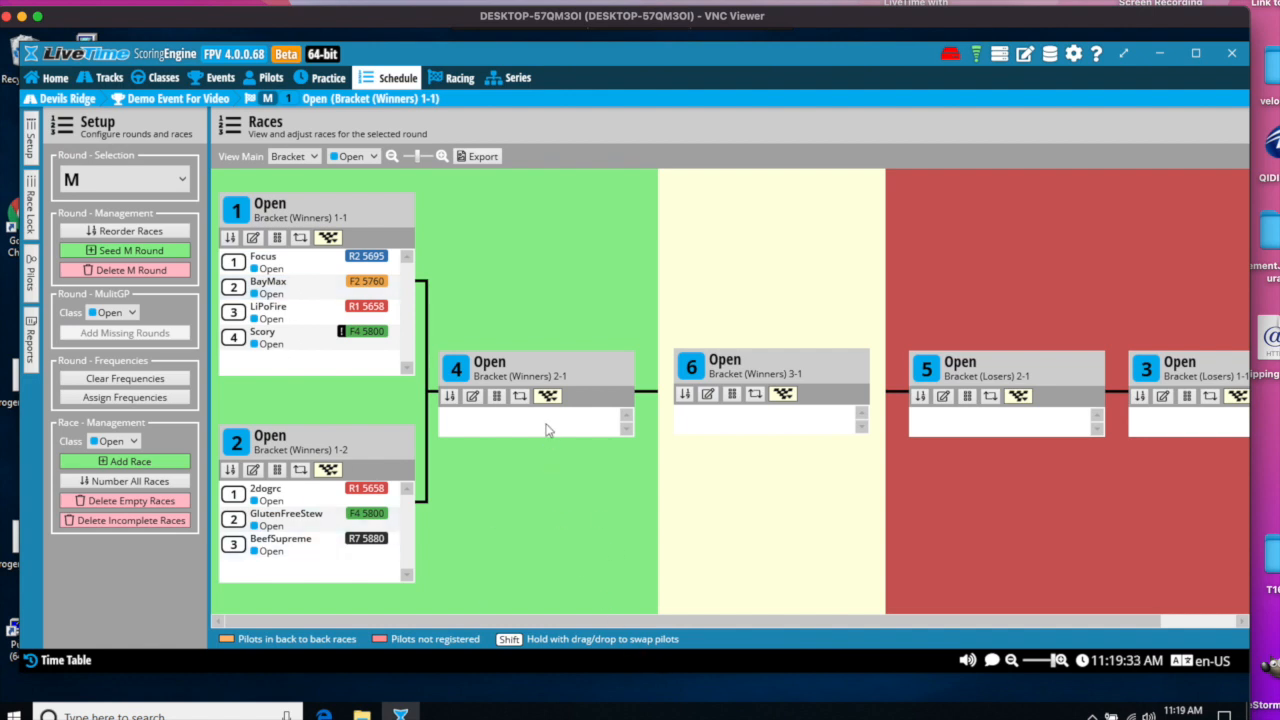
click(314, 157)
click(304, 177)
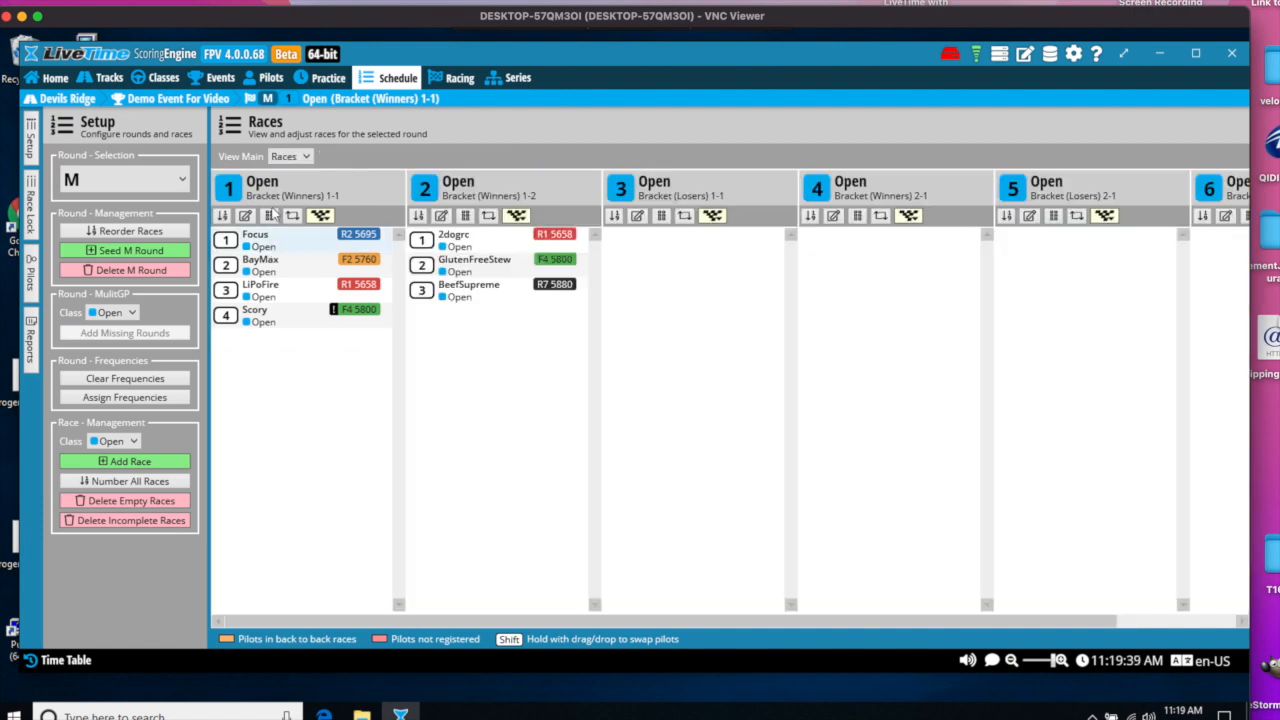
- Open main round M for racing at race 1, Open Bracket (Winners) 1-1
click(458, 79)
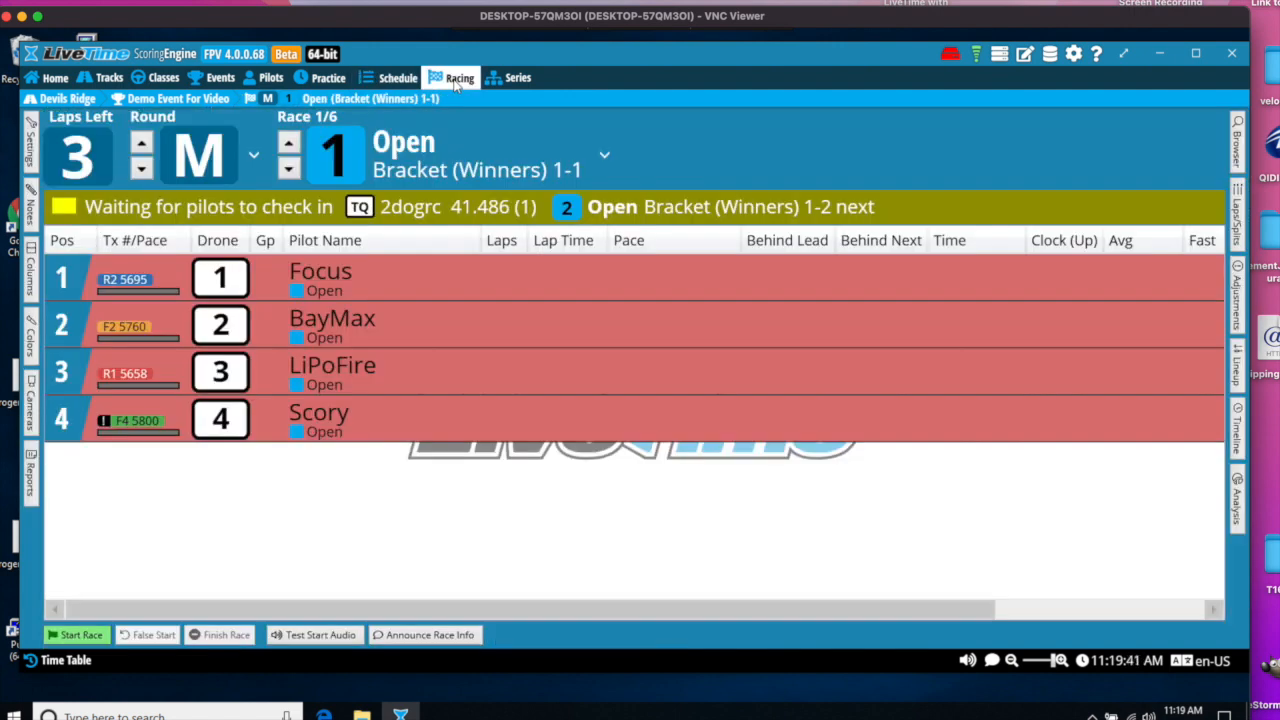
click(256, 156)
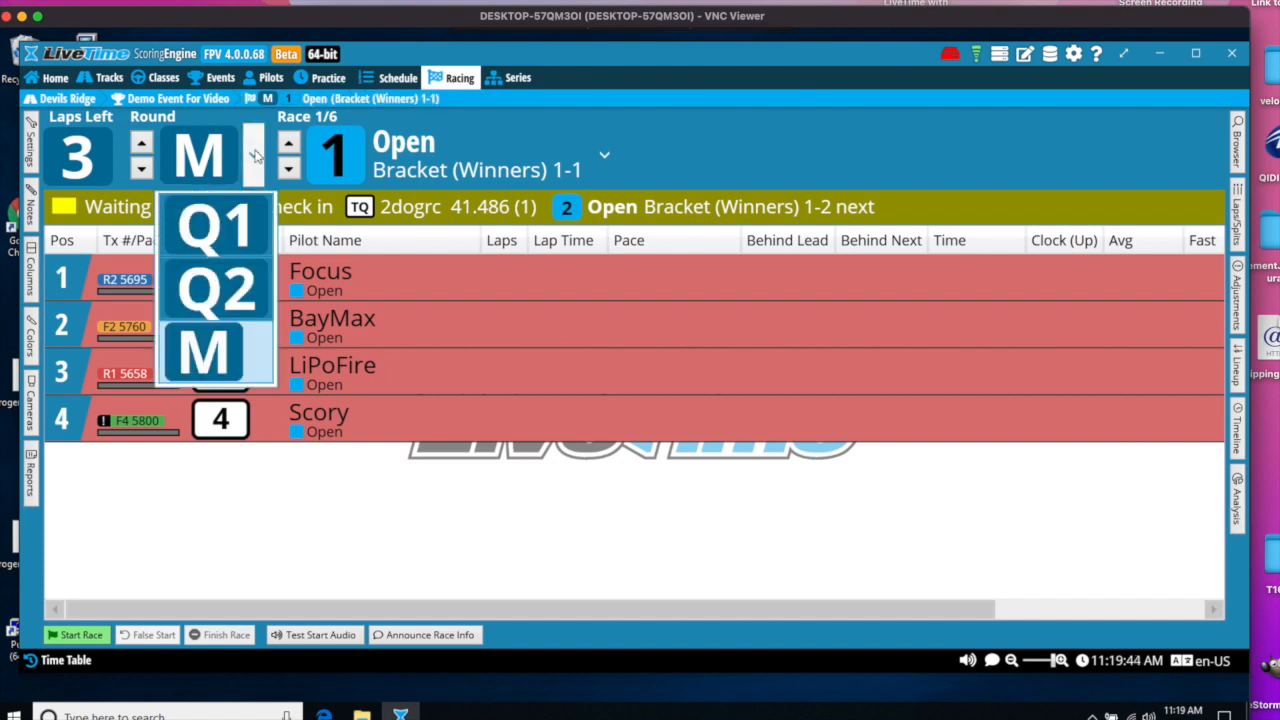
click(233, 346)
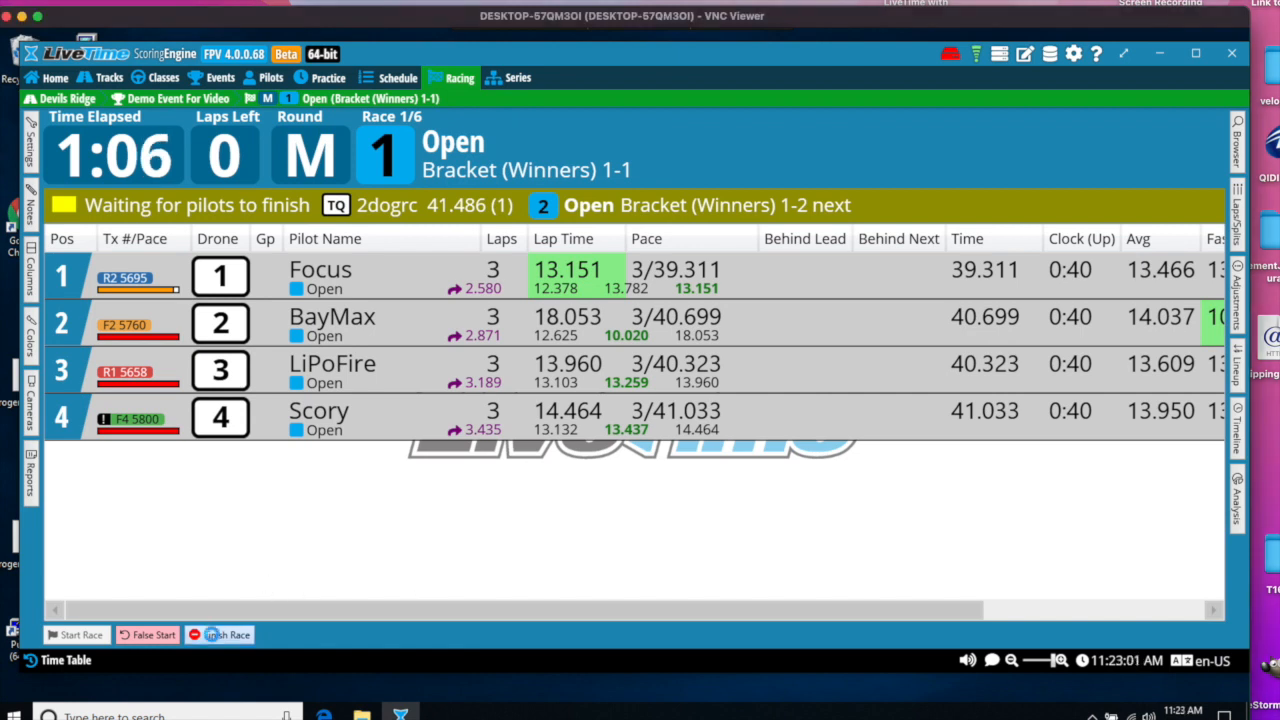
- Finish race 1 of the main round and confirm the bump-ups with the first two pilots advancing
click(212, 635)
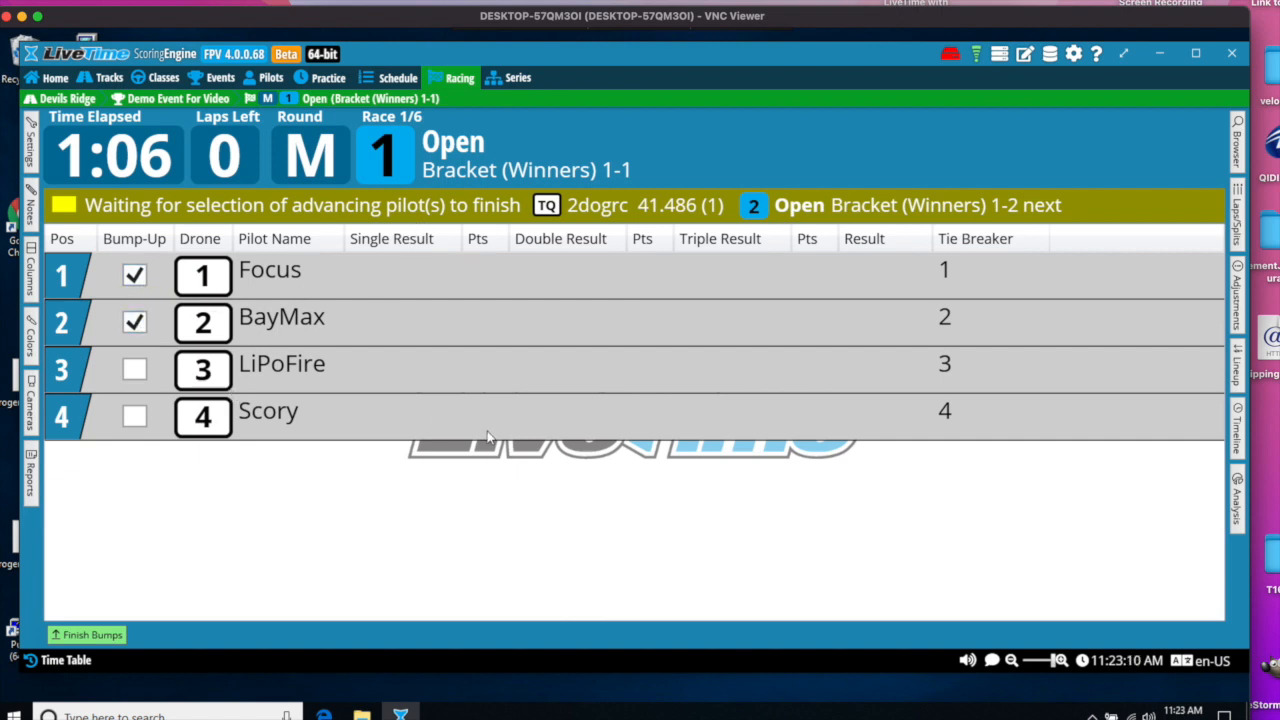
click(90, 635)
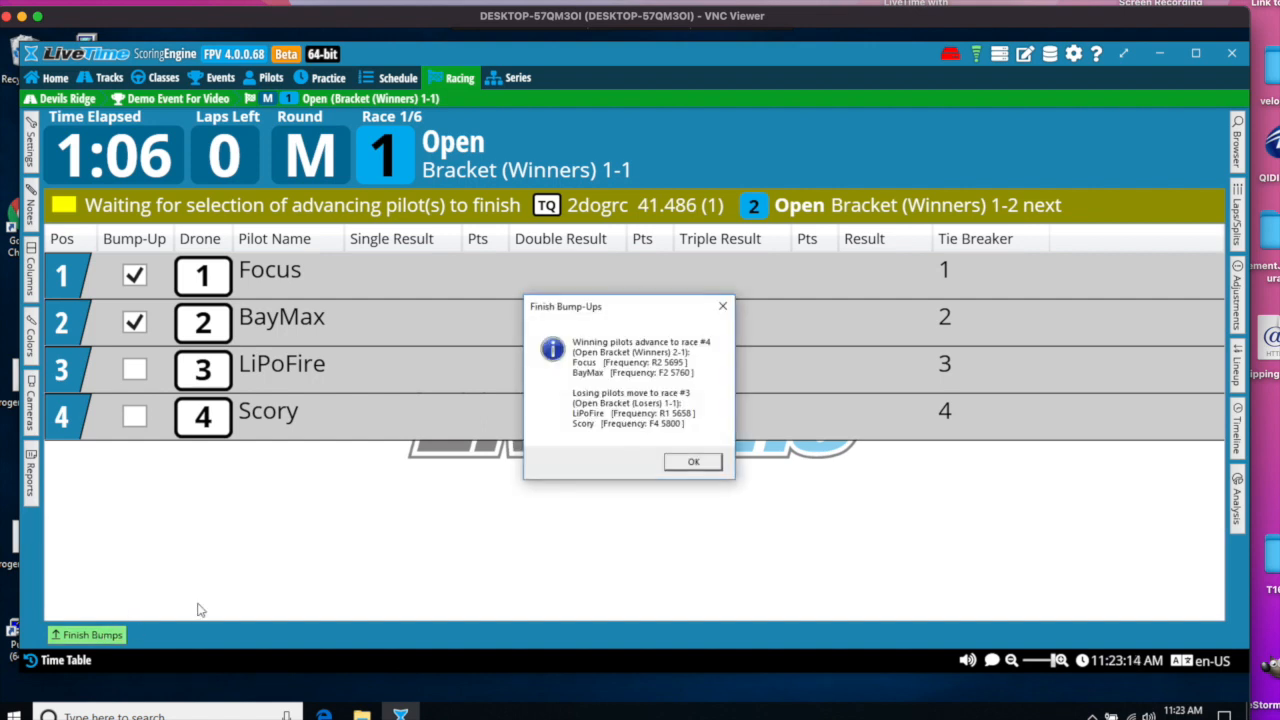
click(688, 464)
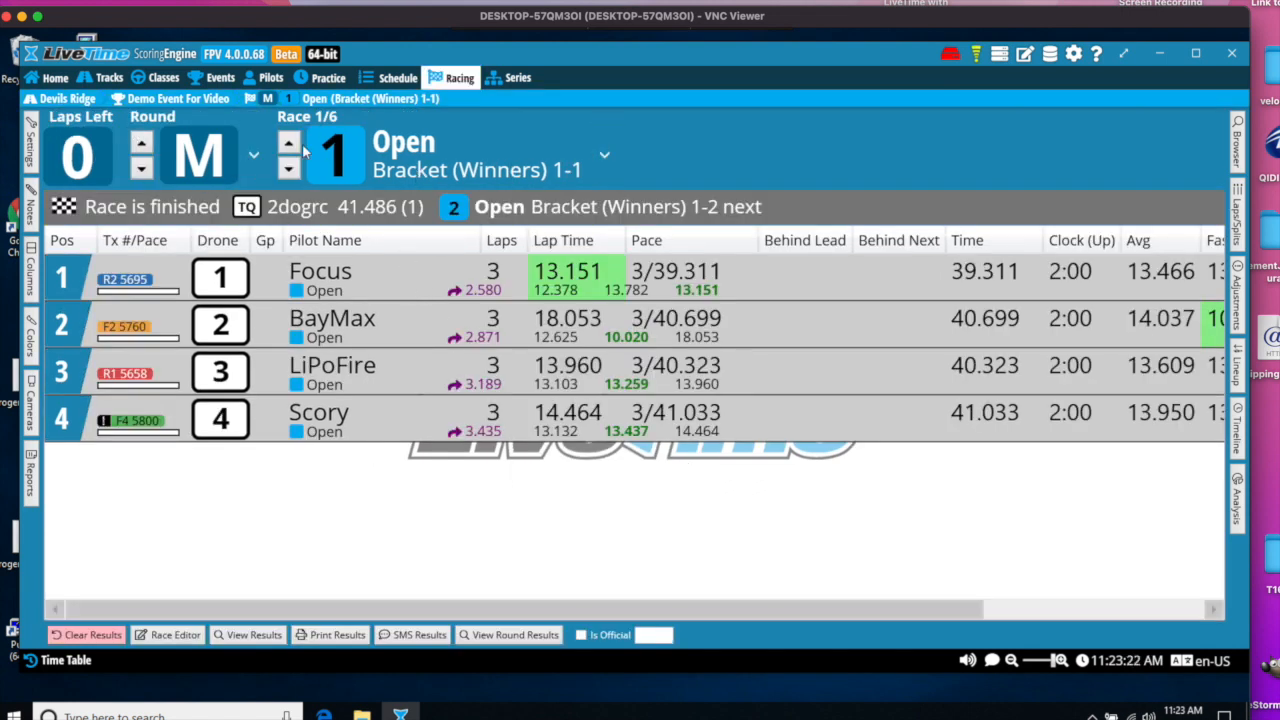
- Examine the main round's schedule in bracket view to see where race 1's winning and losing pilots were placed
click(386, 78)
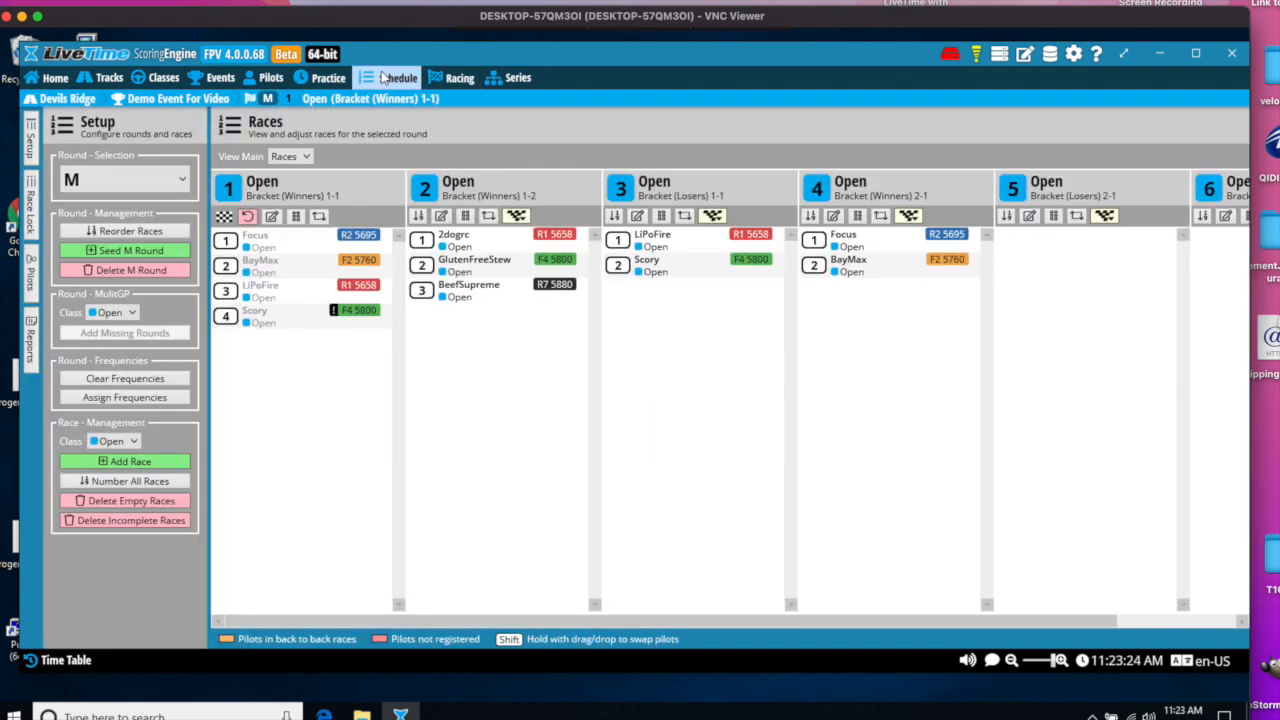
click(455, 80)
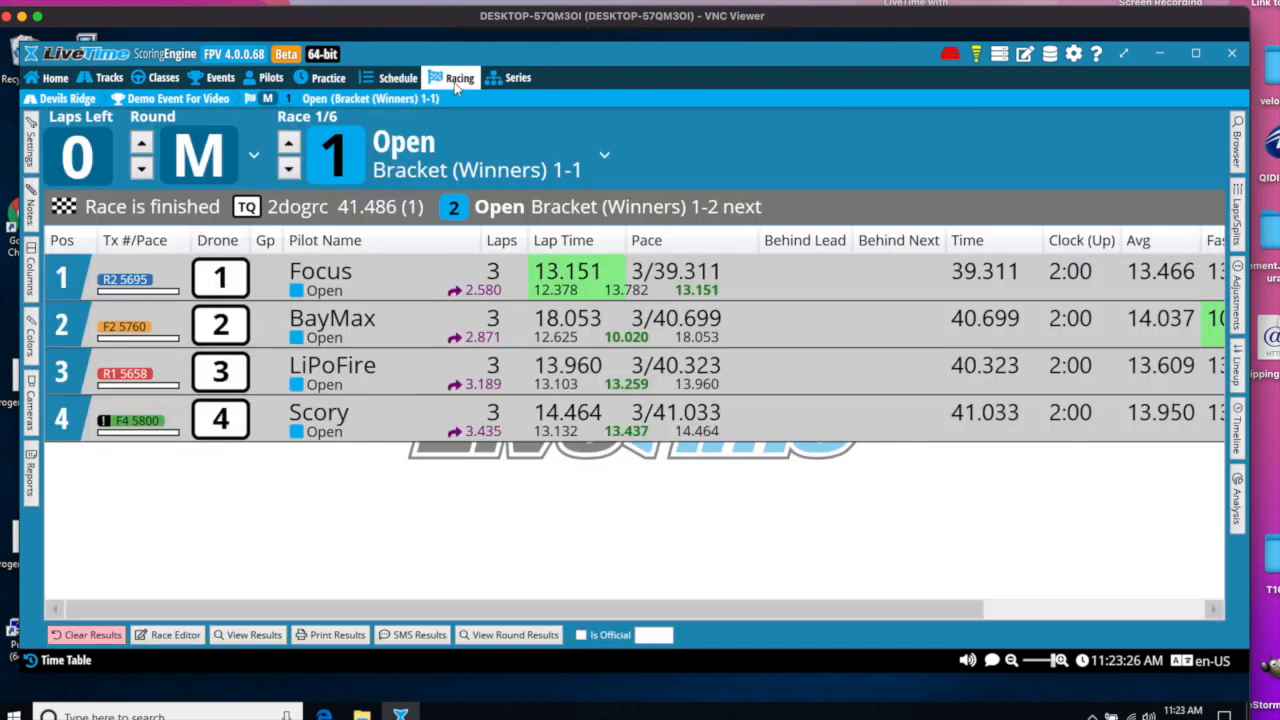
click(395, 82)
click(303, 157)
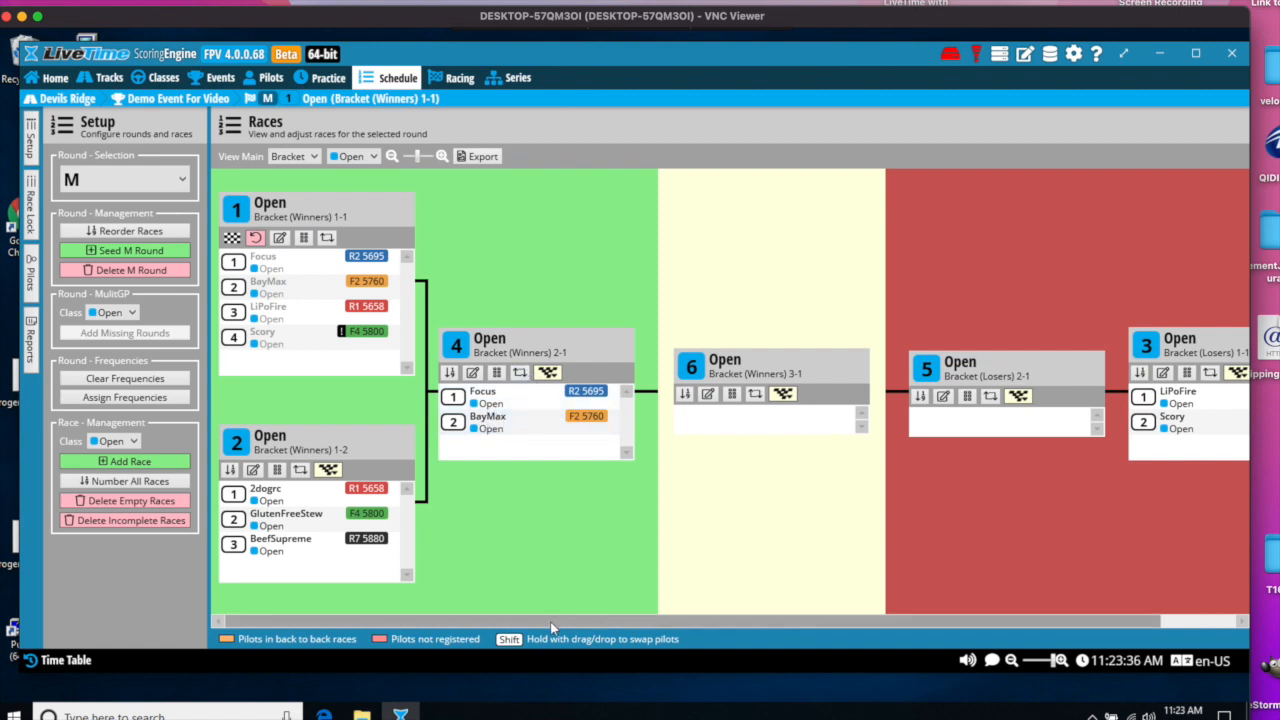
scroll(836, 595, right, 2)
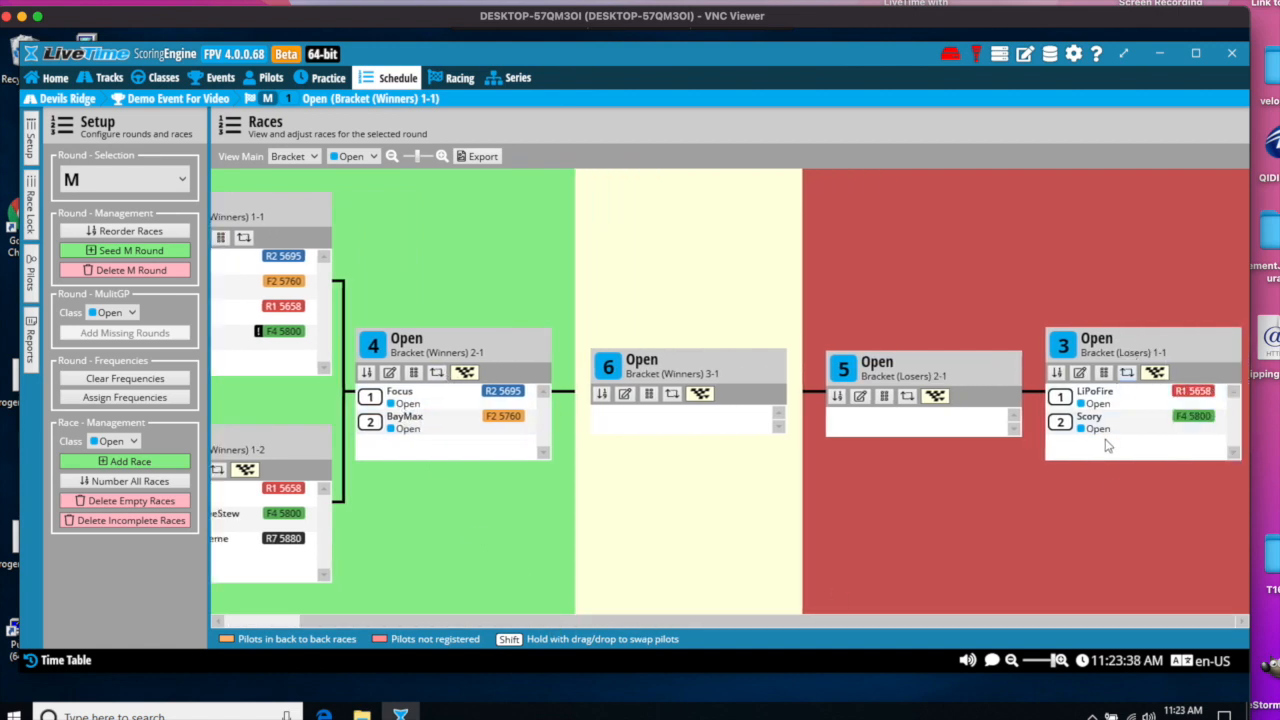
drag(1024, 616, 864, 619)
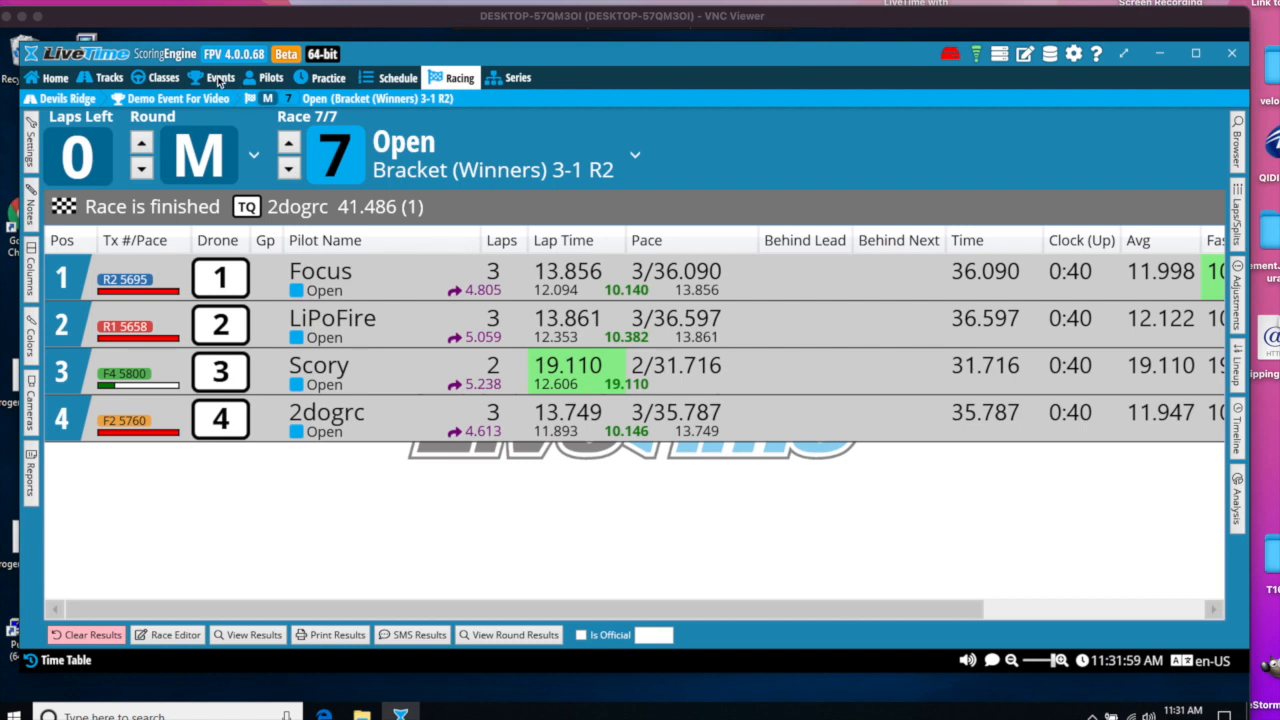
- Report the demo event's final timing results to MultiGP
click(219, 79)
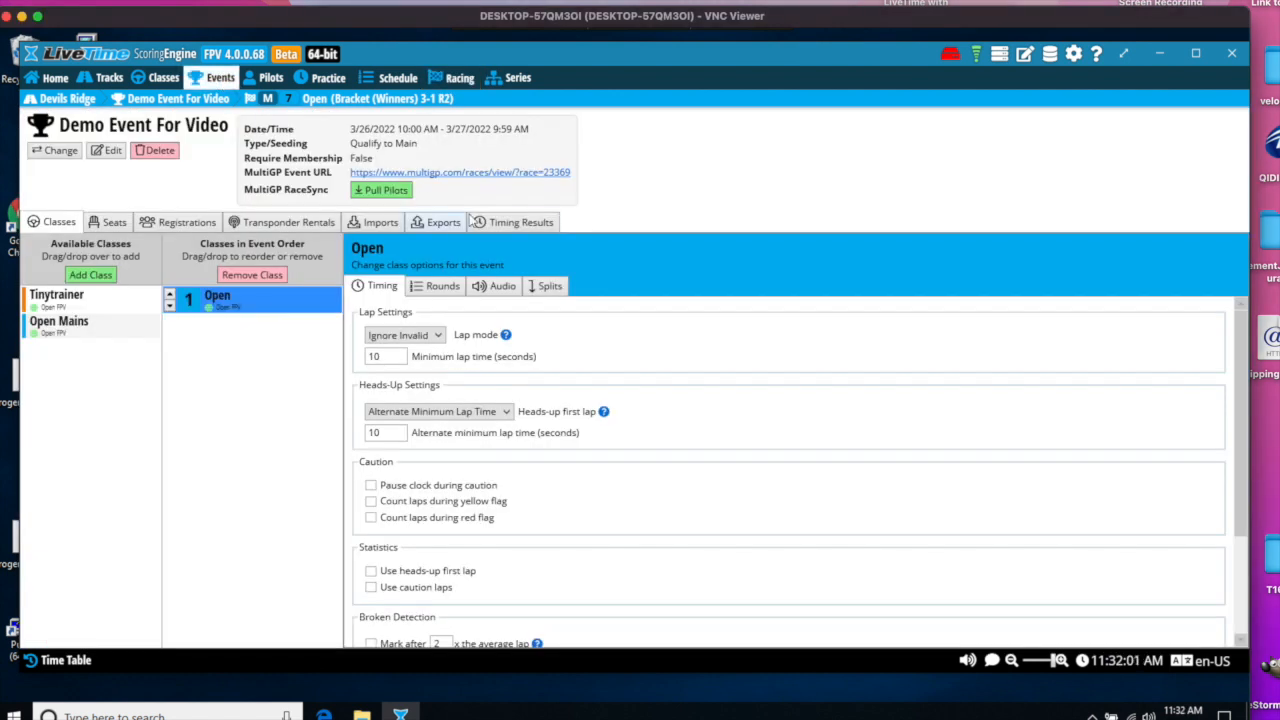
click(511, 222)
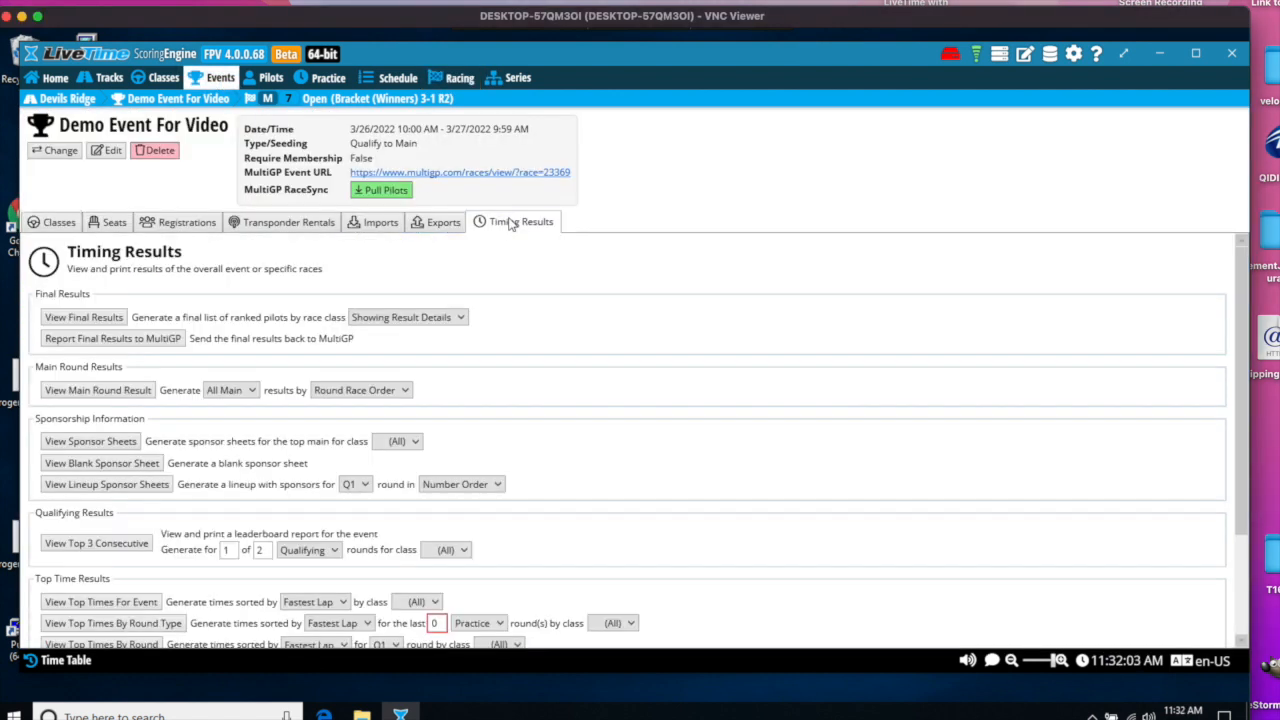
click(100, 340)
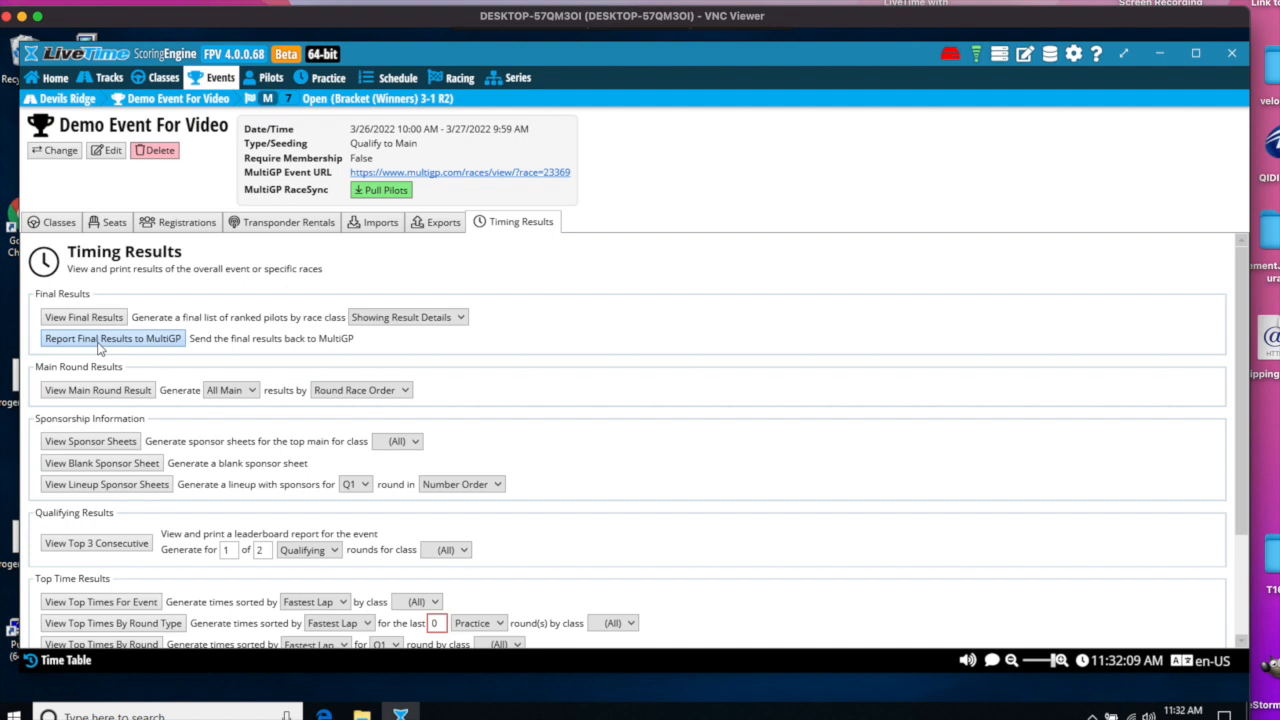
click(690, 429)
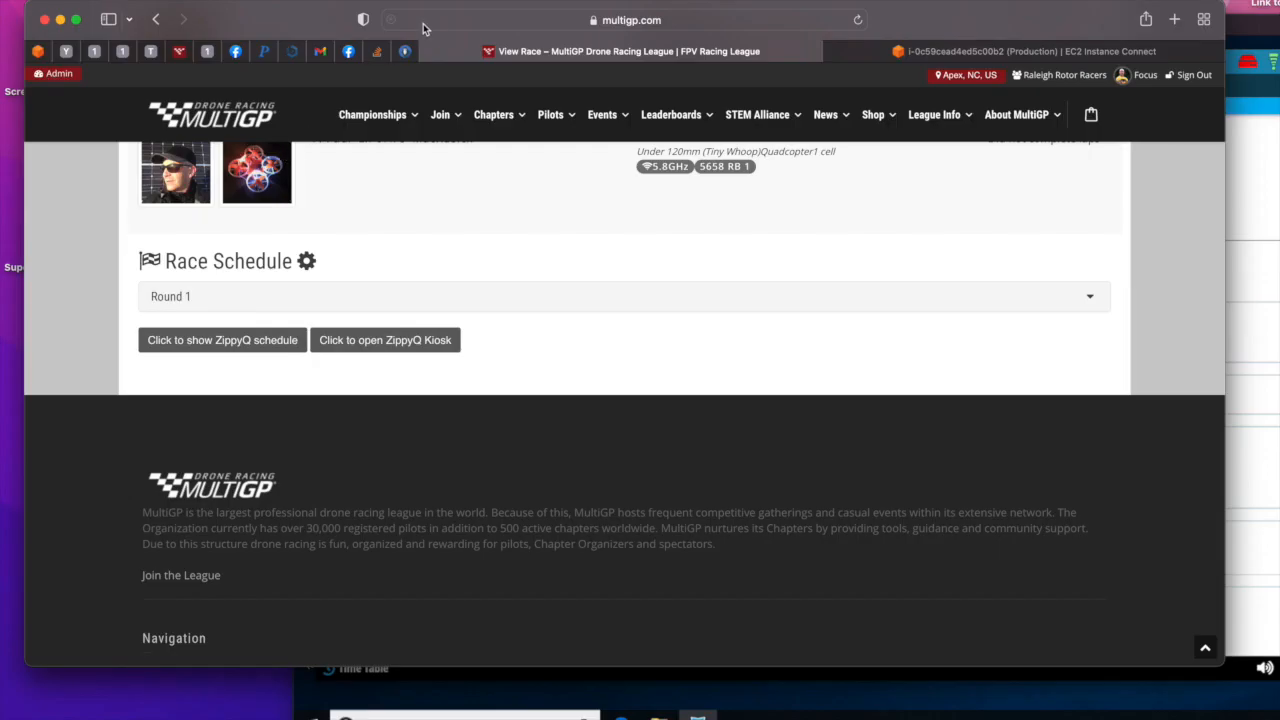
- Reload the event's MultiGP race page in the browser and review the pilots' final placings and points
click(859, 20)
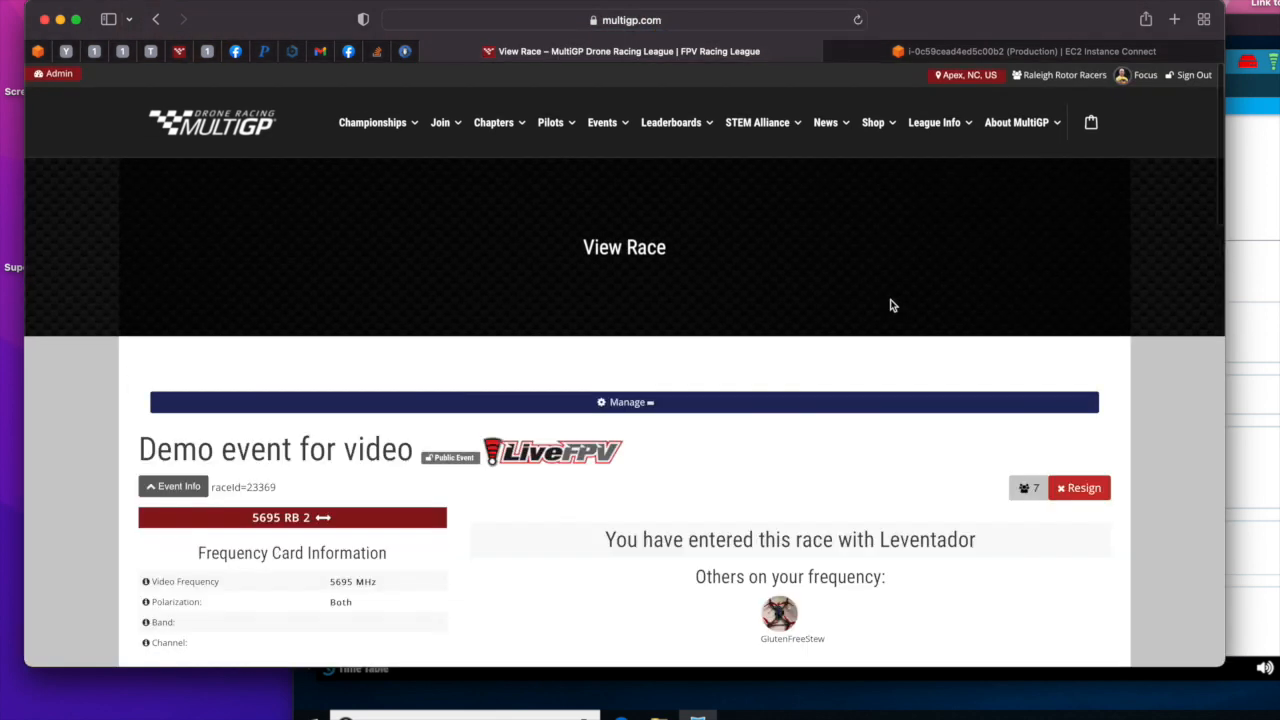
scroll(890, 299, down, 5)
scroll(1011, 363, down, 8)
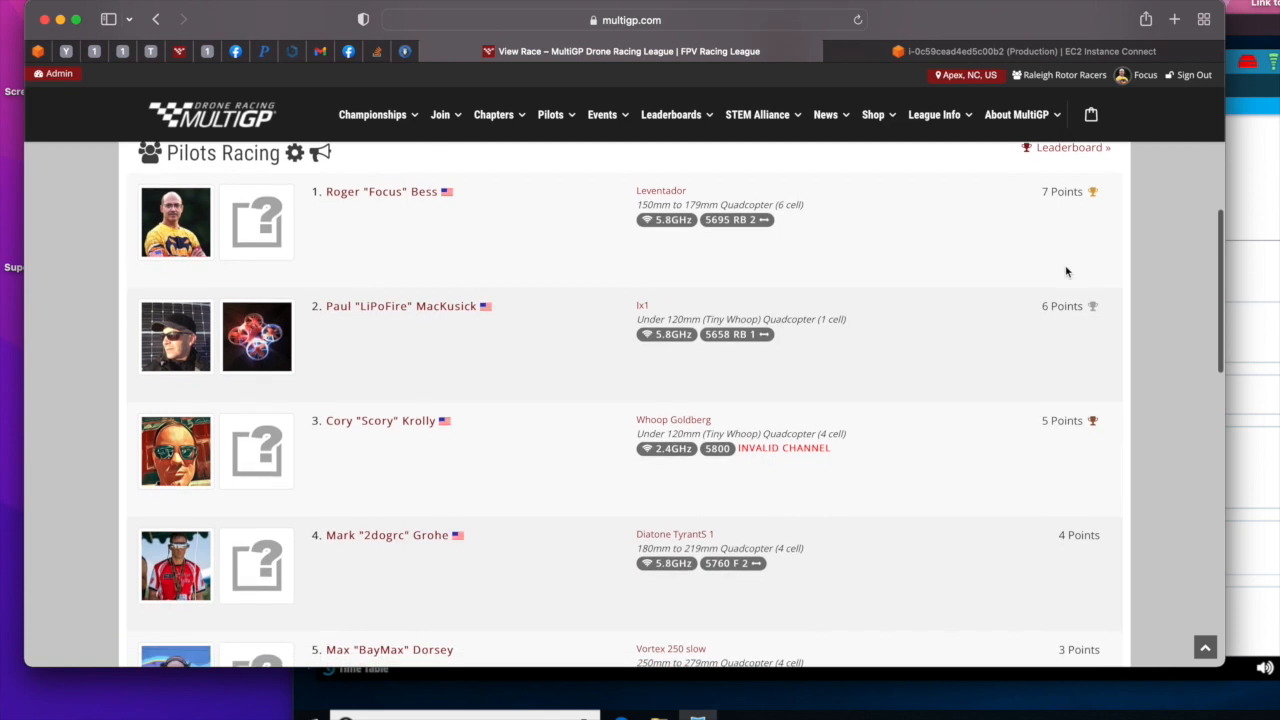
scroll(1066, 271, down, 2)
scroll(1066, 271, up, 10)
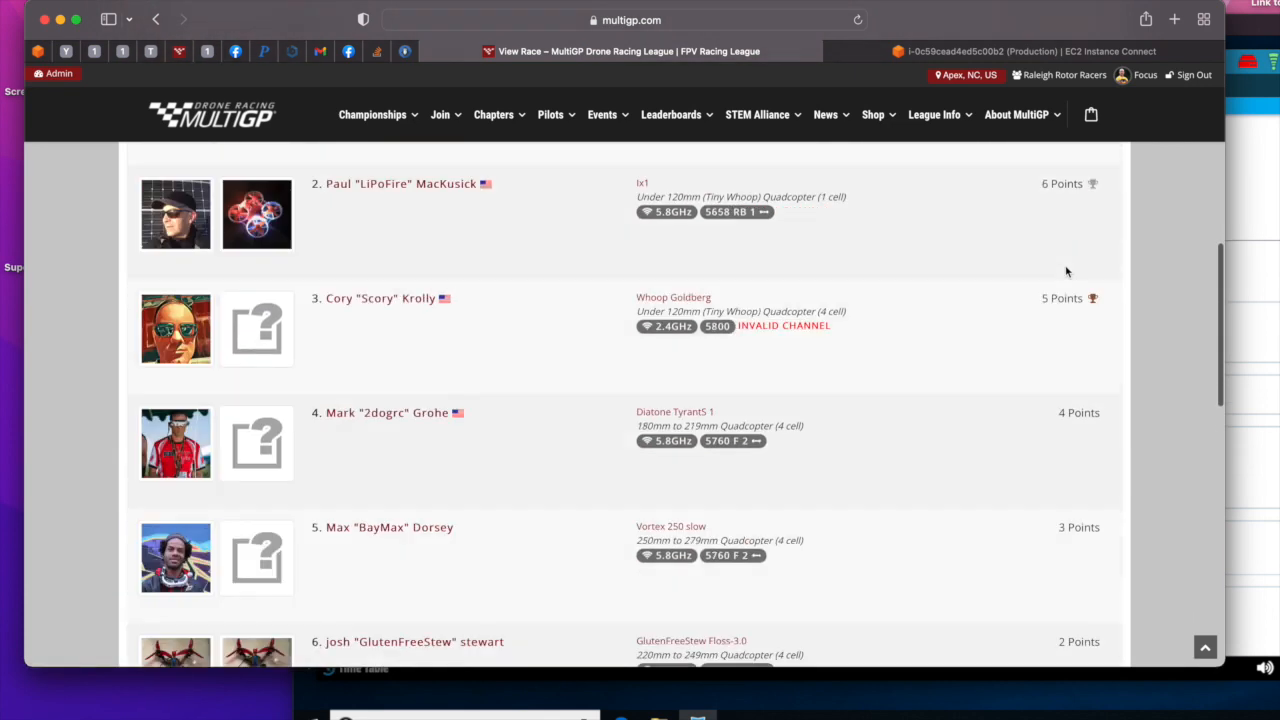
scroll(1066, 271, down, 3)
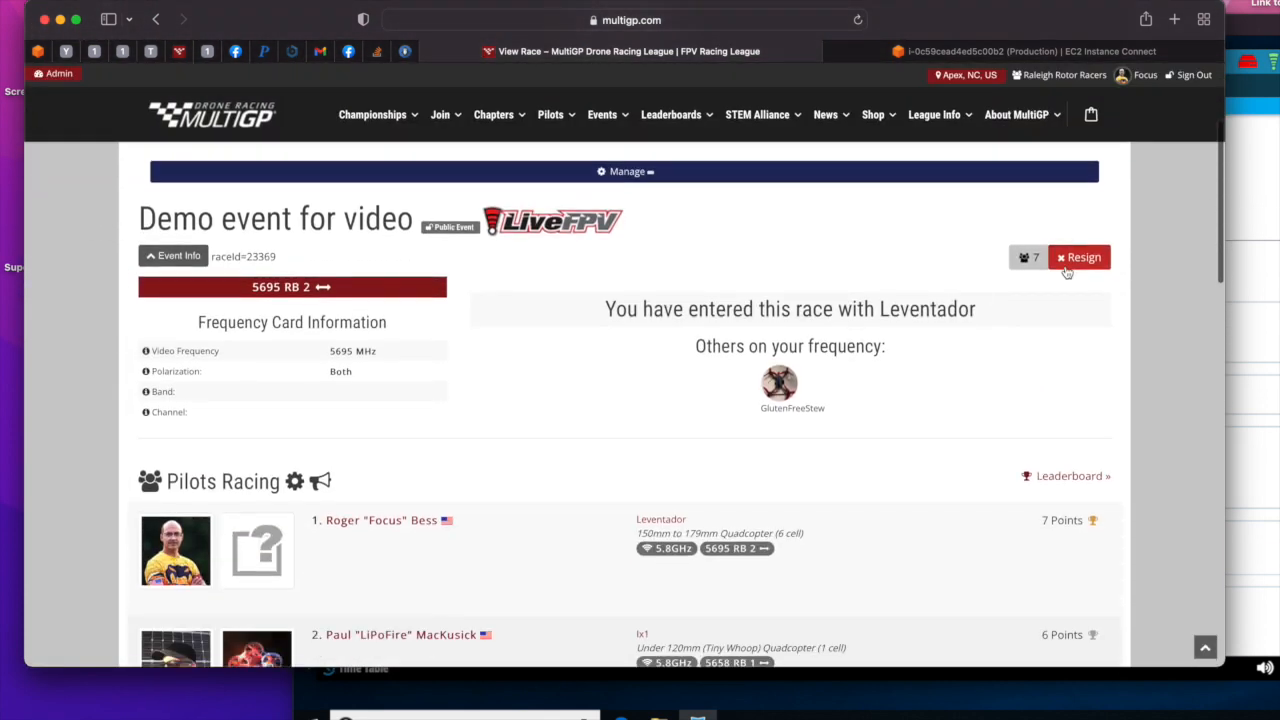
- Review the Overall Results on the race's Update Scores page, then return to the demo event page
click(391, 176)
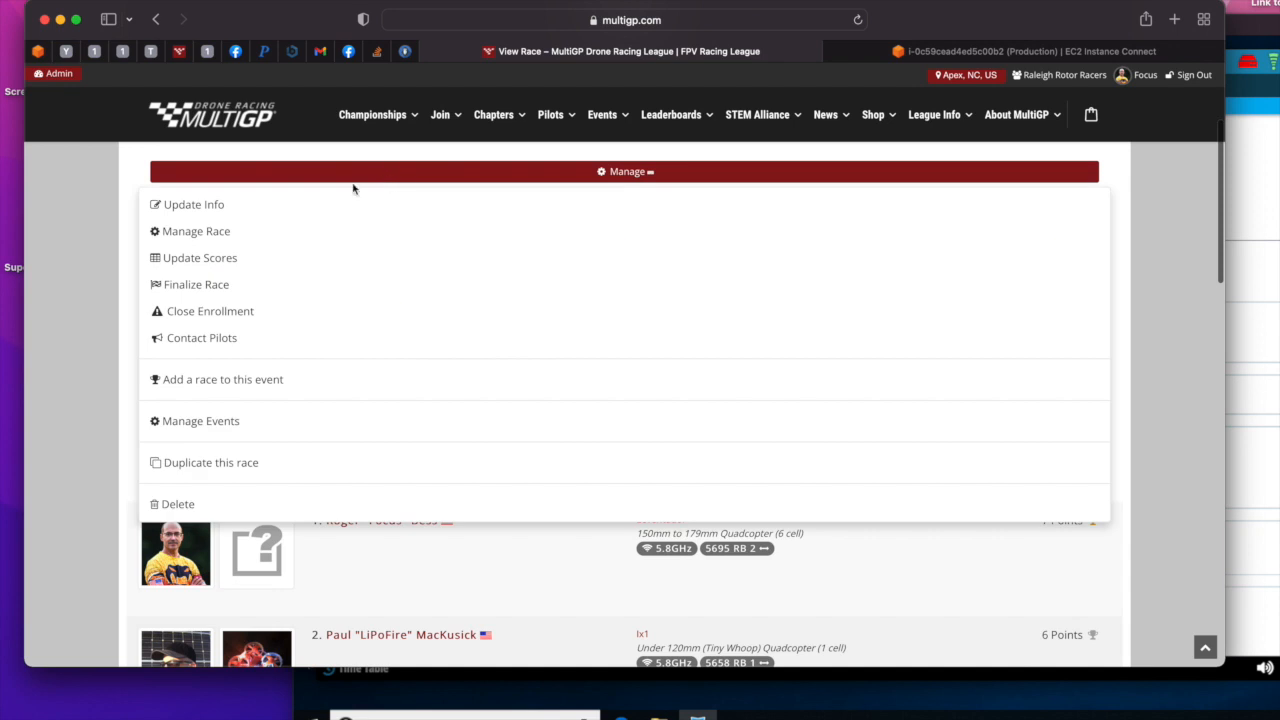
click(214, 257)
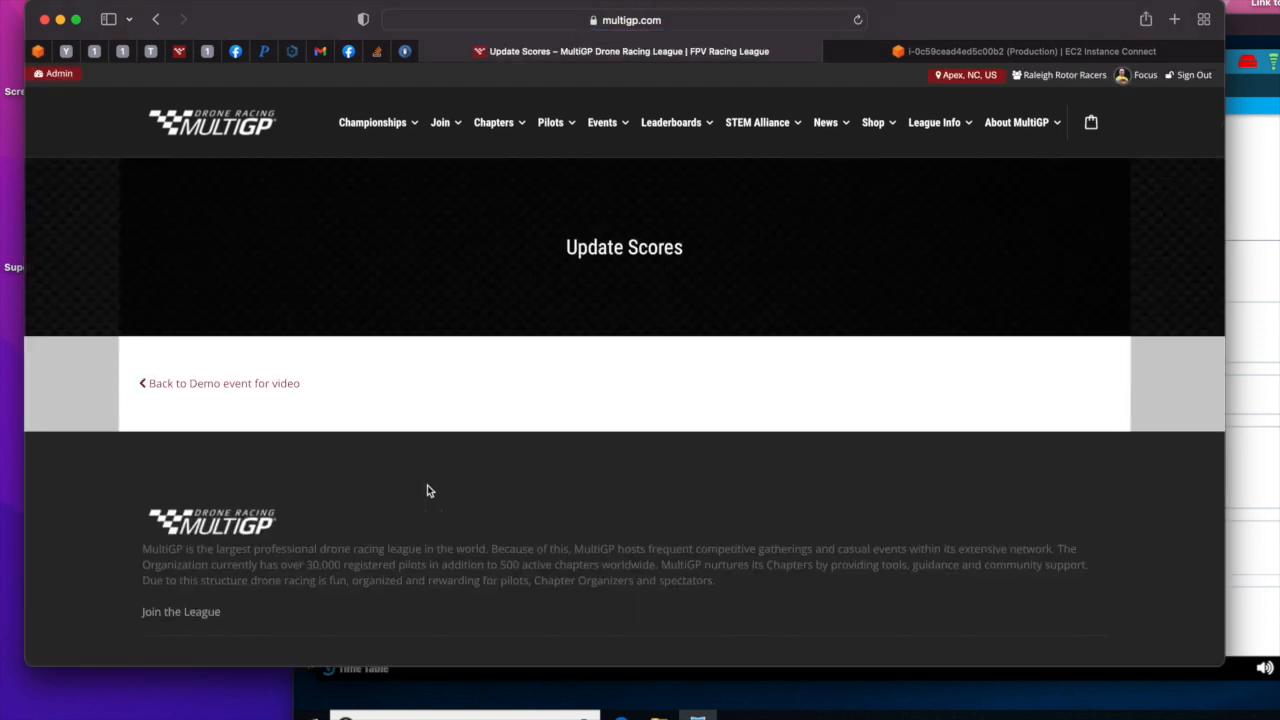
scroll(427, 490, down, 3)
scroll(427, 490, up, 2)
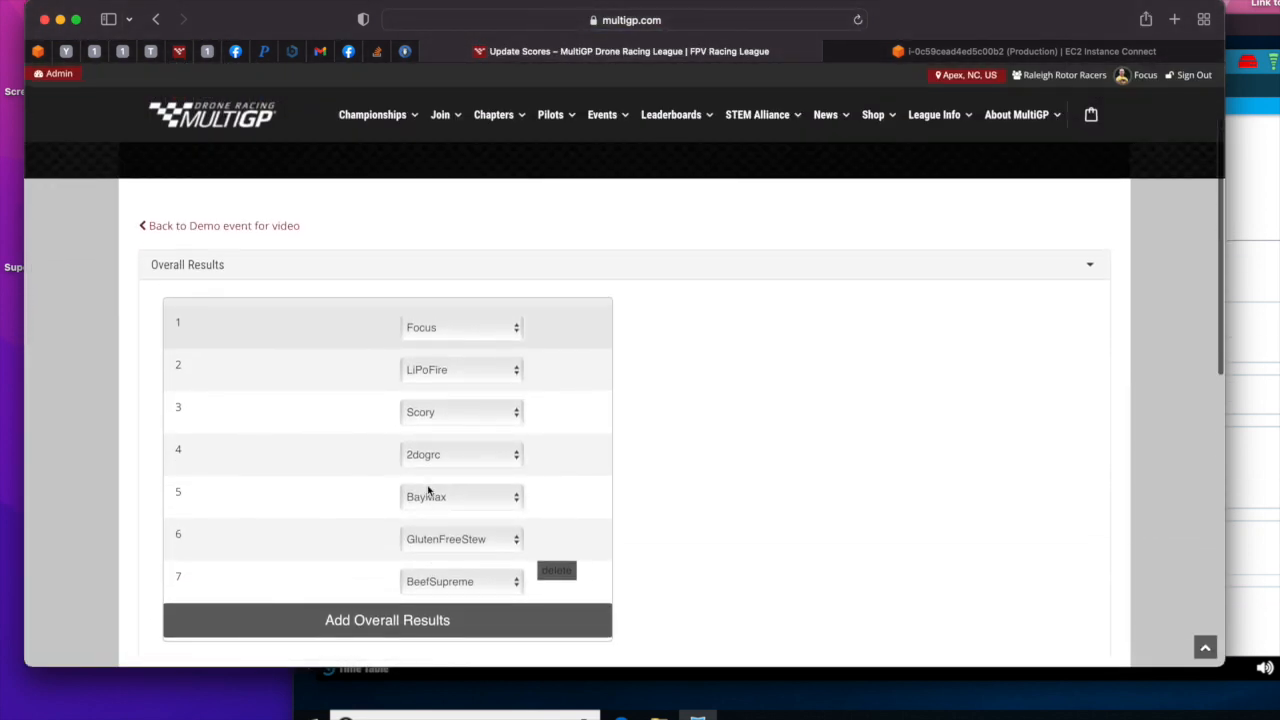
click(185, 236)
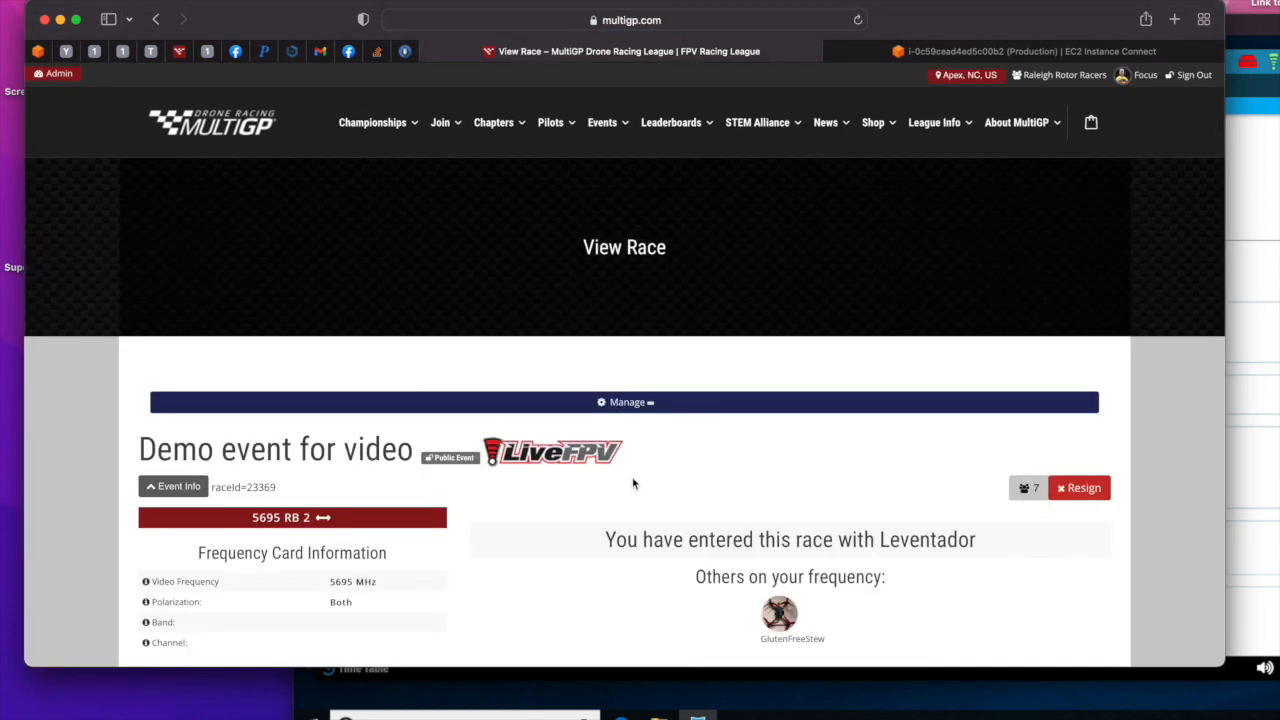
- Look over the demo race's management options, including Finalize Race, and close them
scroll(632, 484, down, 5)
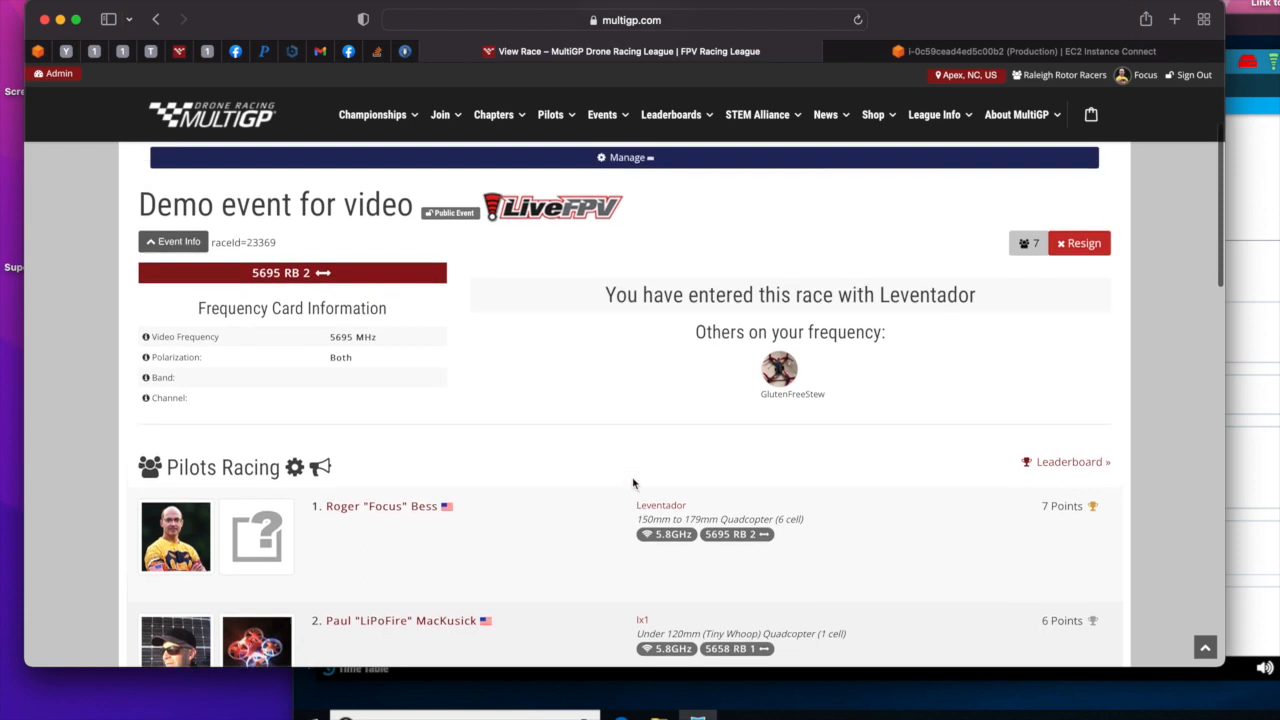
scroll(632, 484, up, 1)
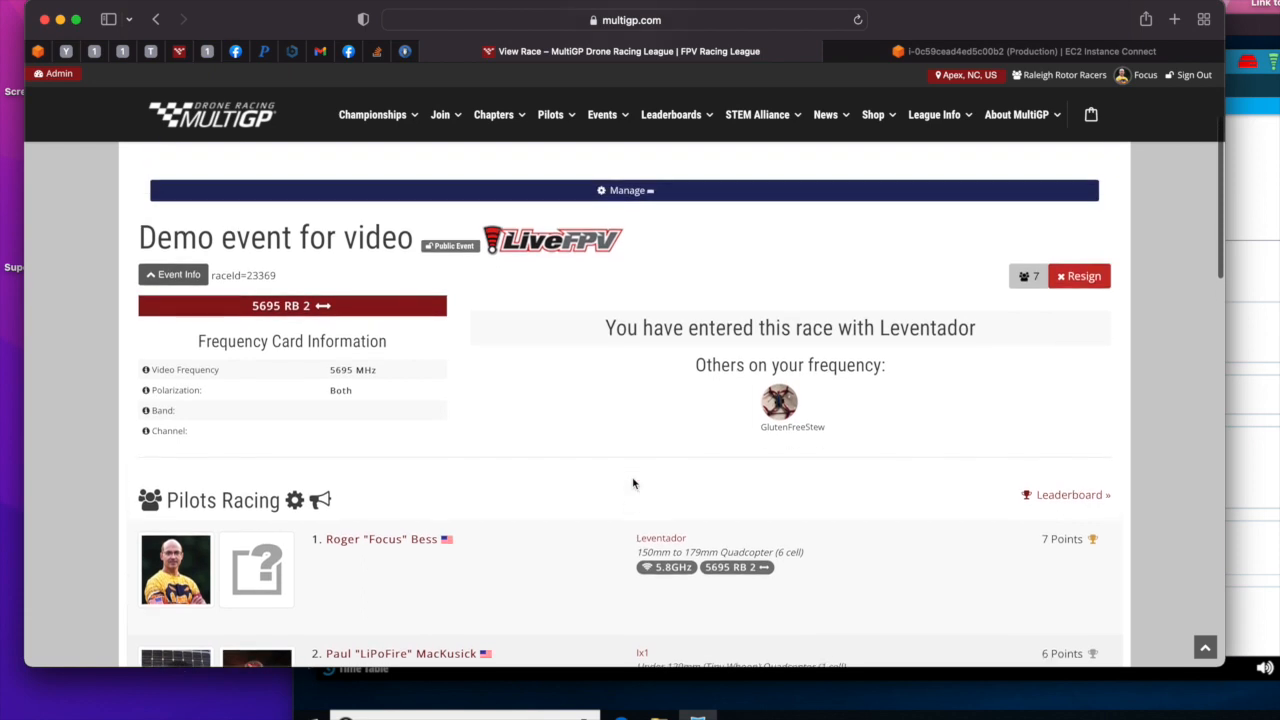
click(449, 194)
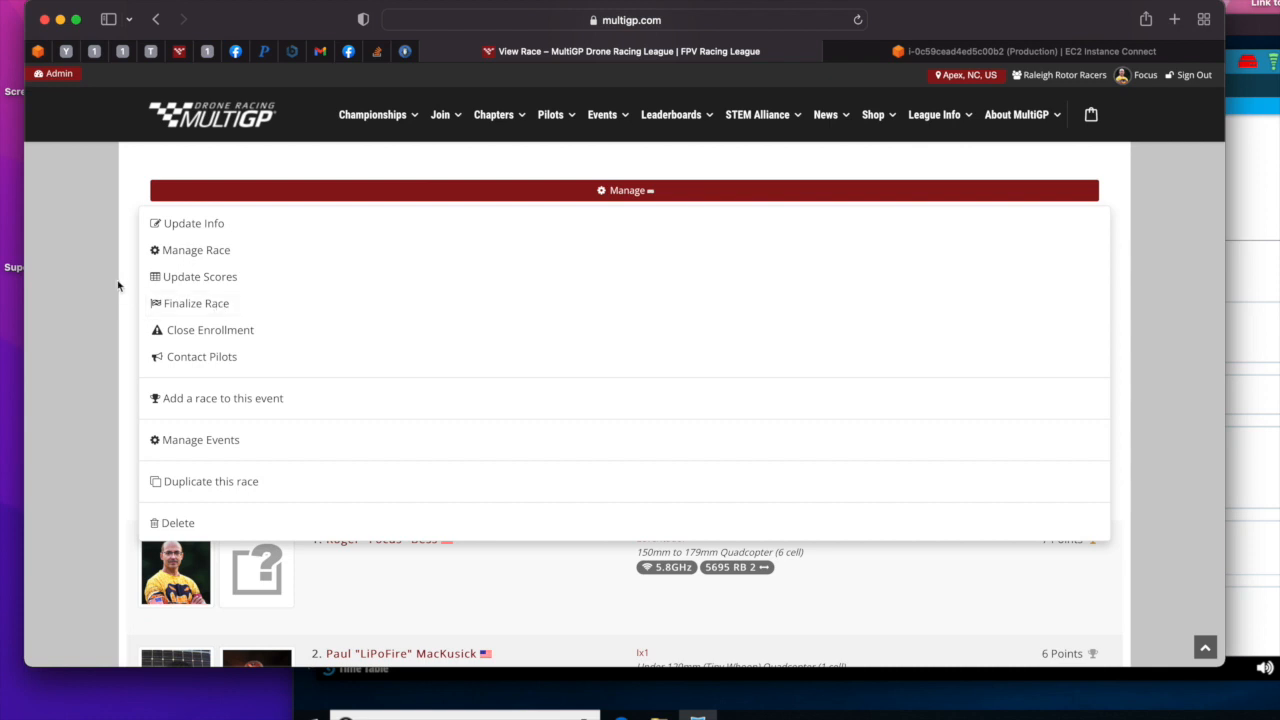
key(Escape)
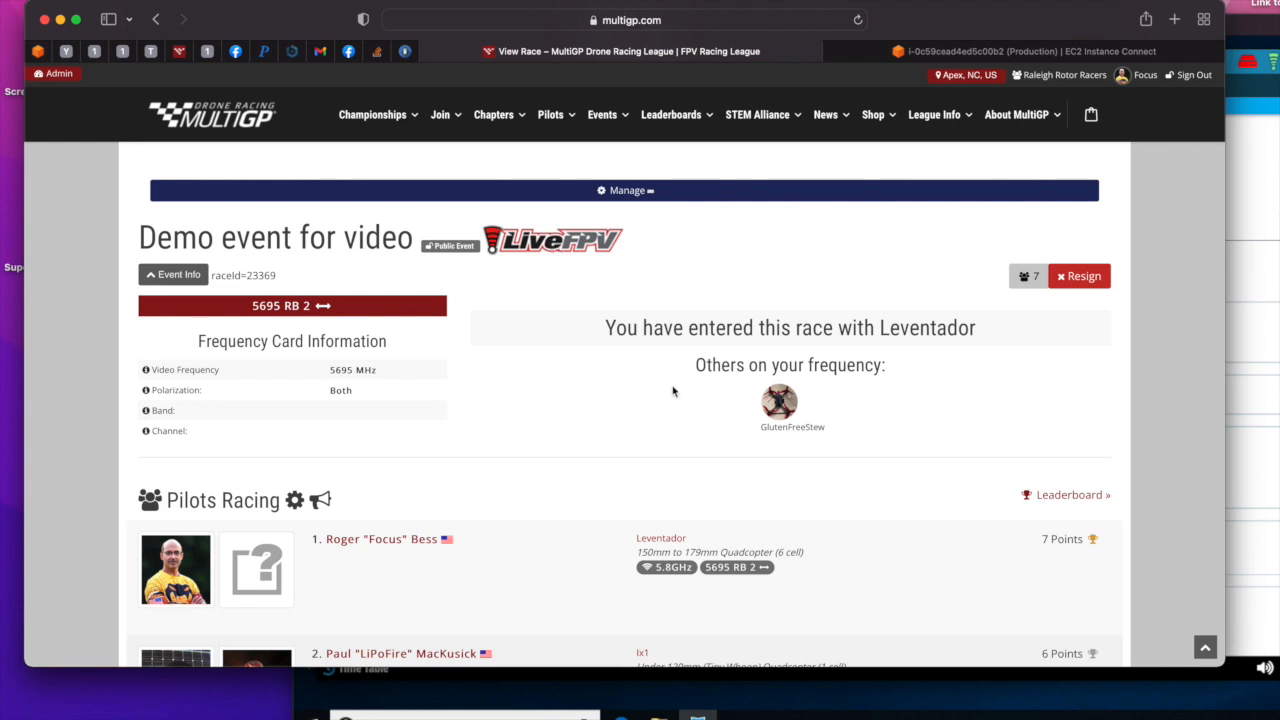
- Load the race schedule, view Round 1 Heat 2's LiveFPV results with the first pilot's consistency details, and return to the MultiGP race page
scroll(672, 391, down, 15)
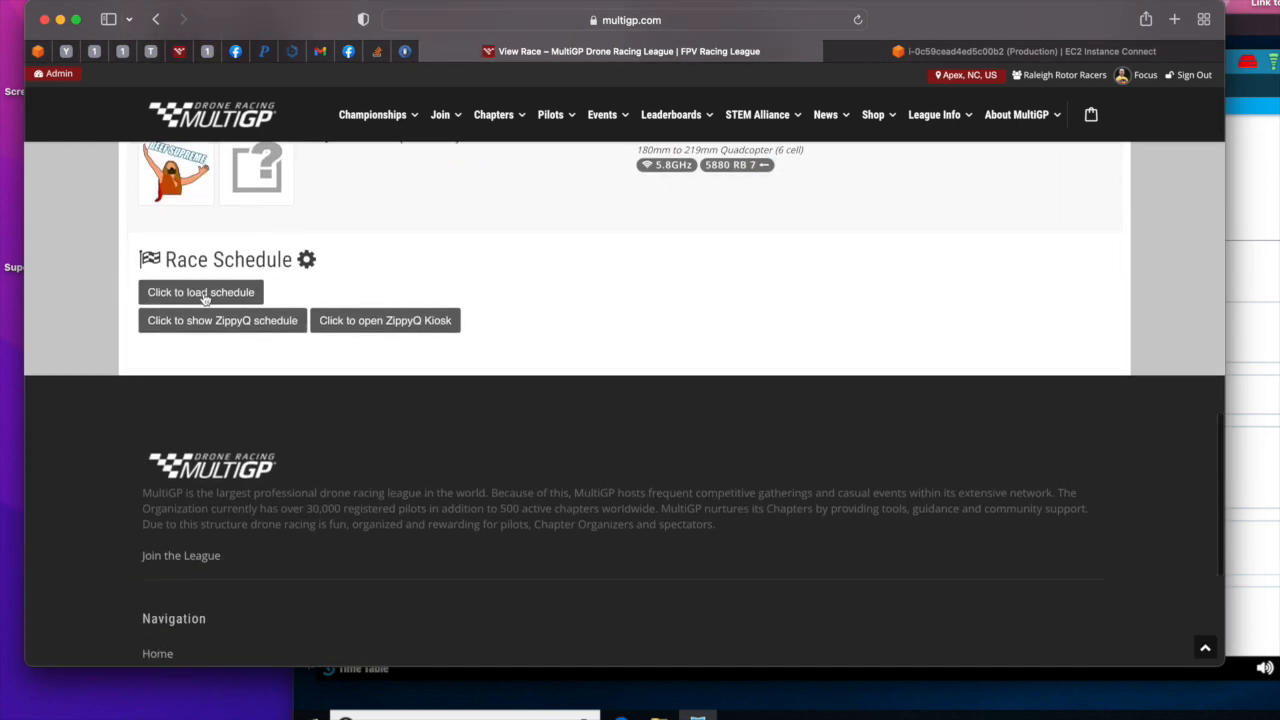
click(204, 294)
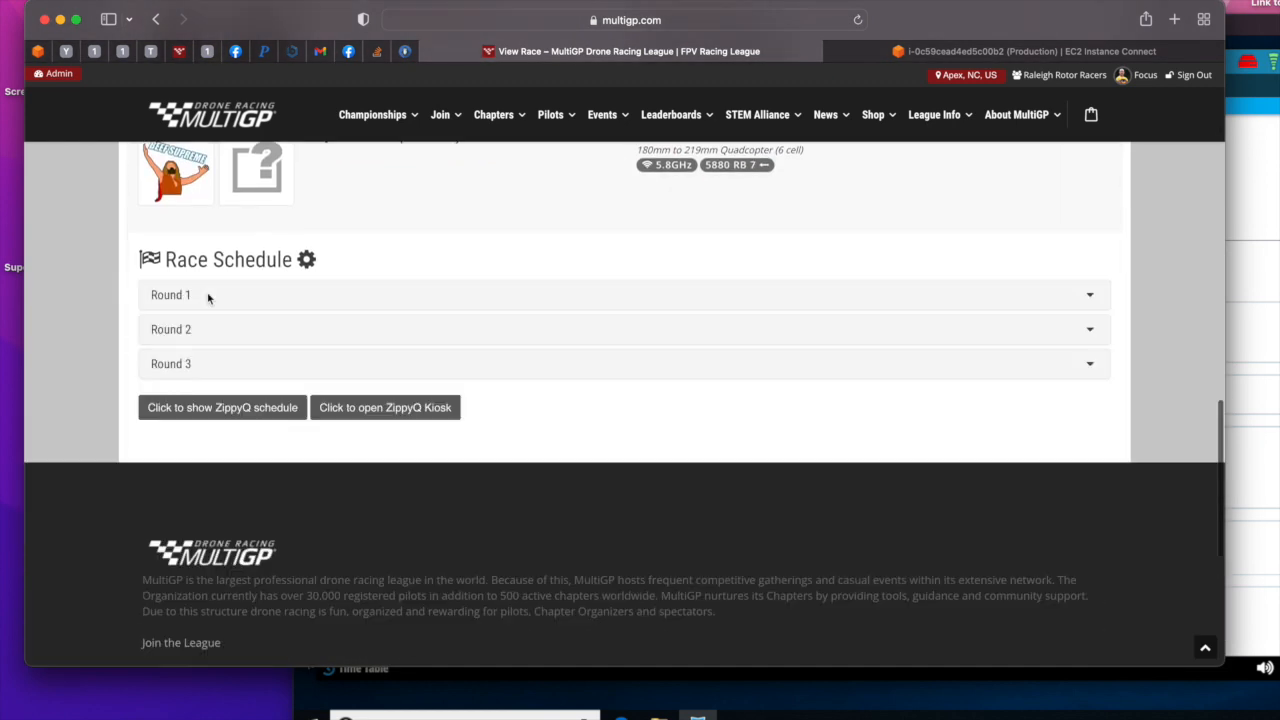
click(1090, 295)
click(627, 343)
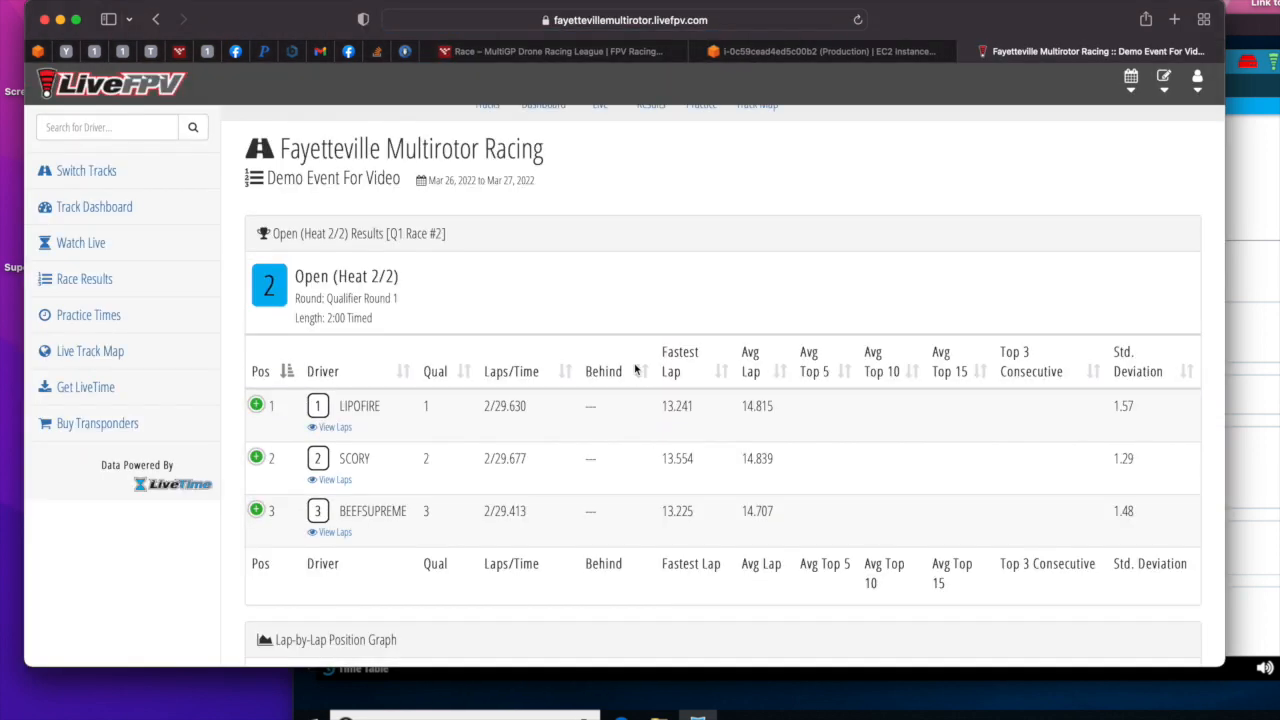
click(256, 406)
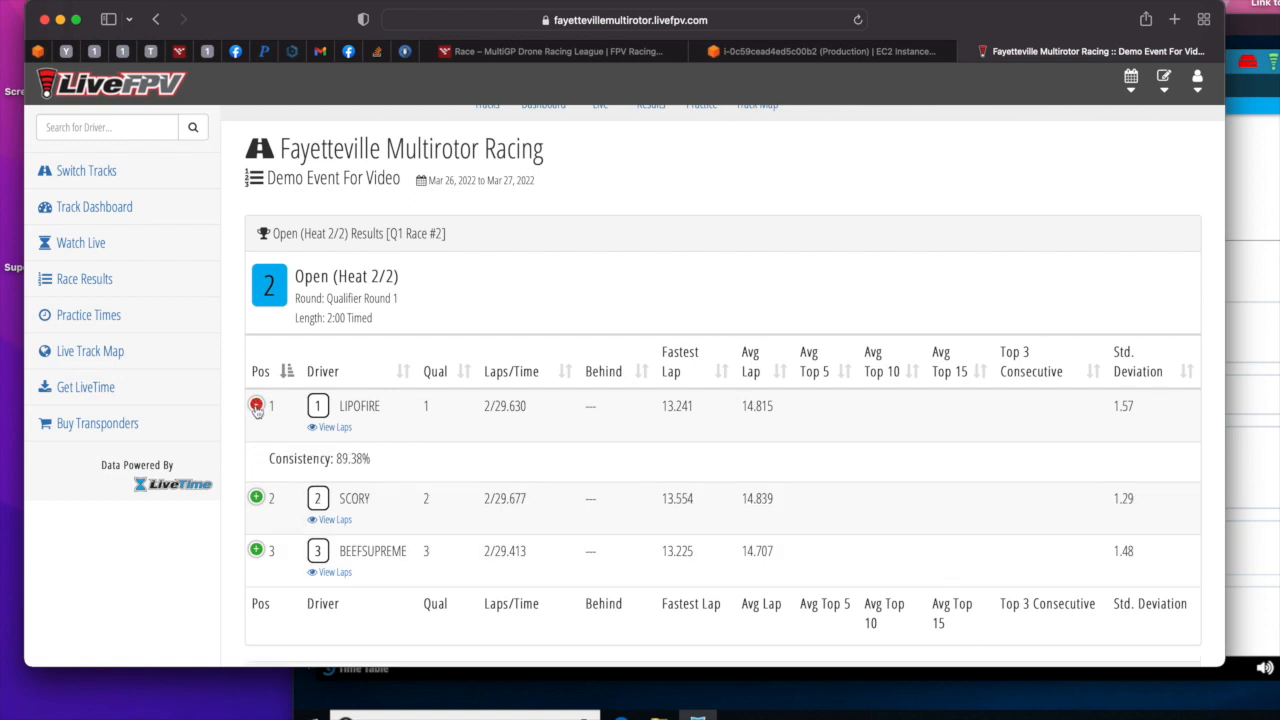
click(256, 406)
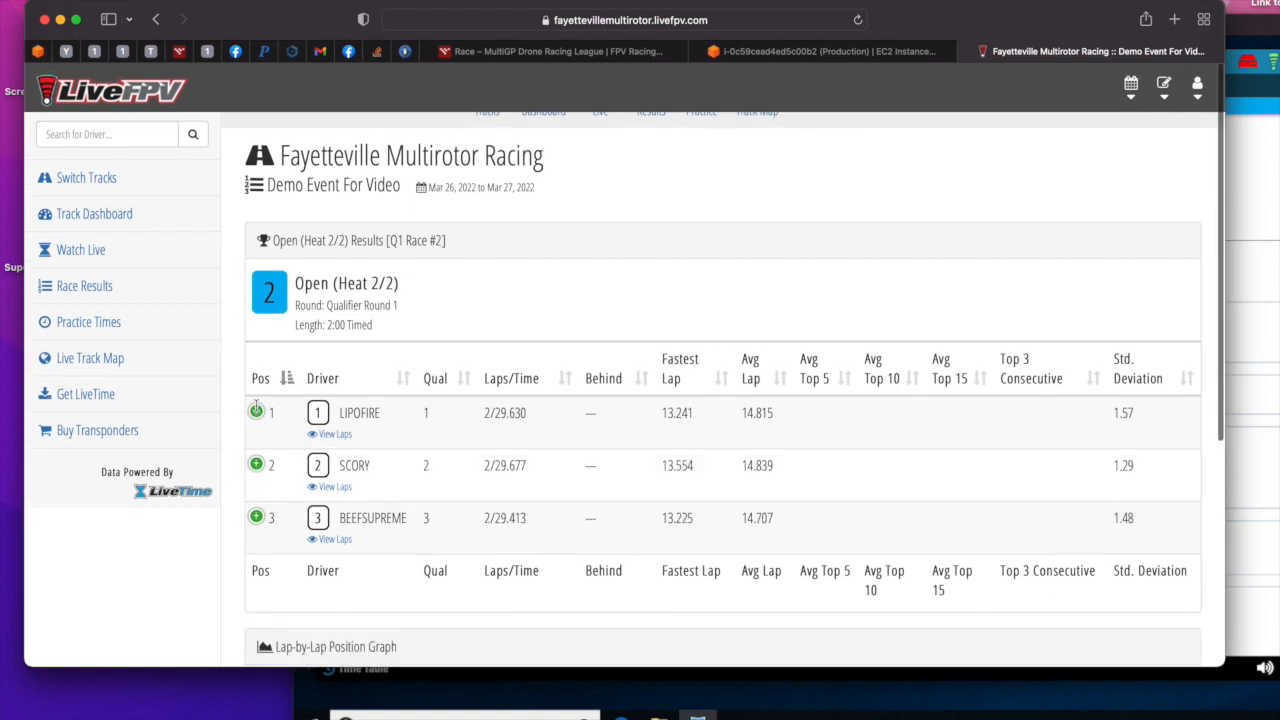
click(158, 20)
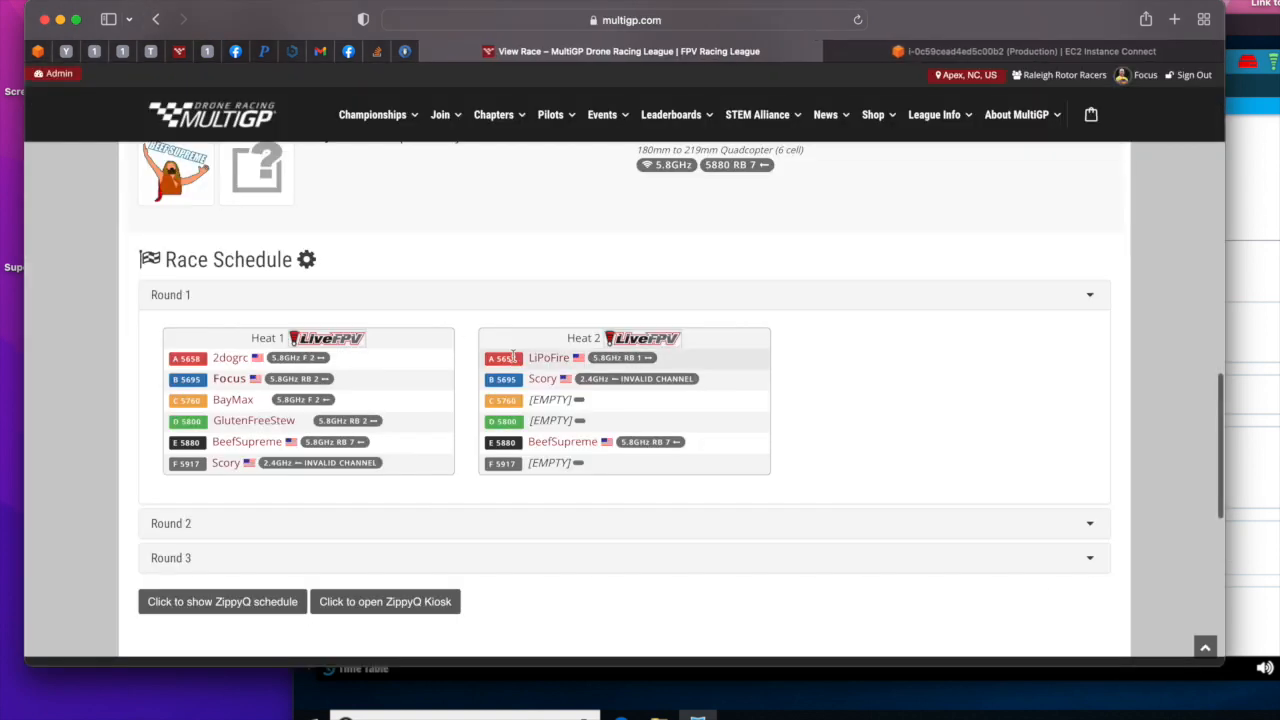
- Open the demo event's overall LiveFPV results page from the race page and review its lineups, rankings and race results
scroll(515, 380, up, 10)
scroll(518, 393, up, 5)
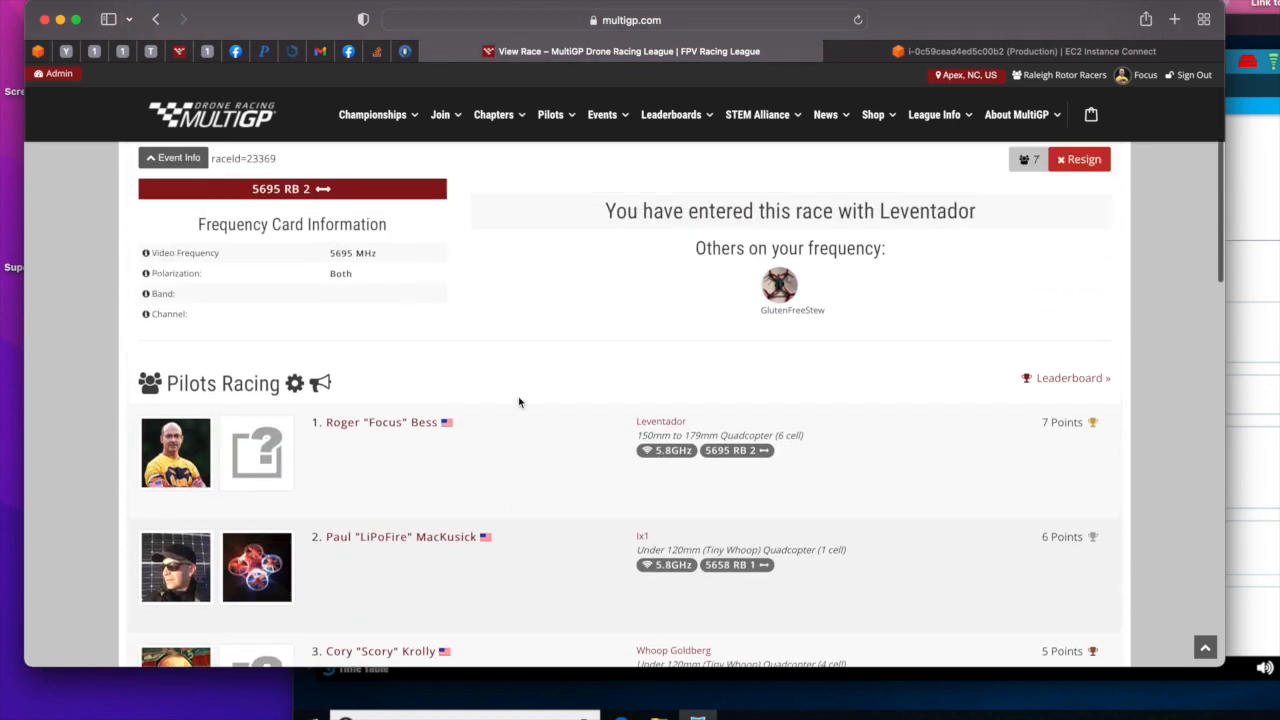
click(556, 340)
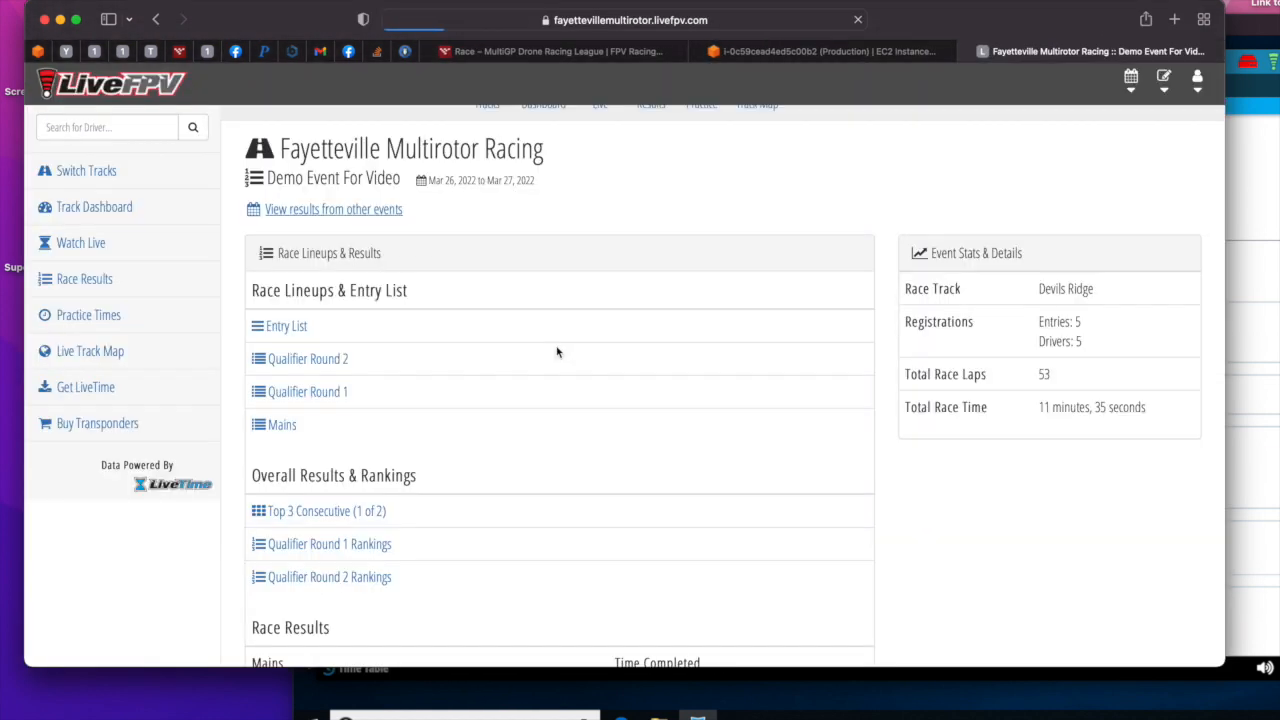
scroll(557, 352, down, 2)
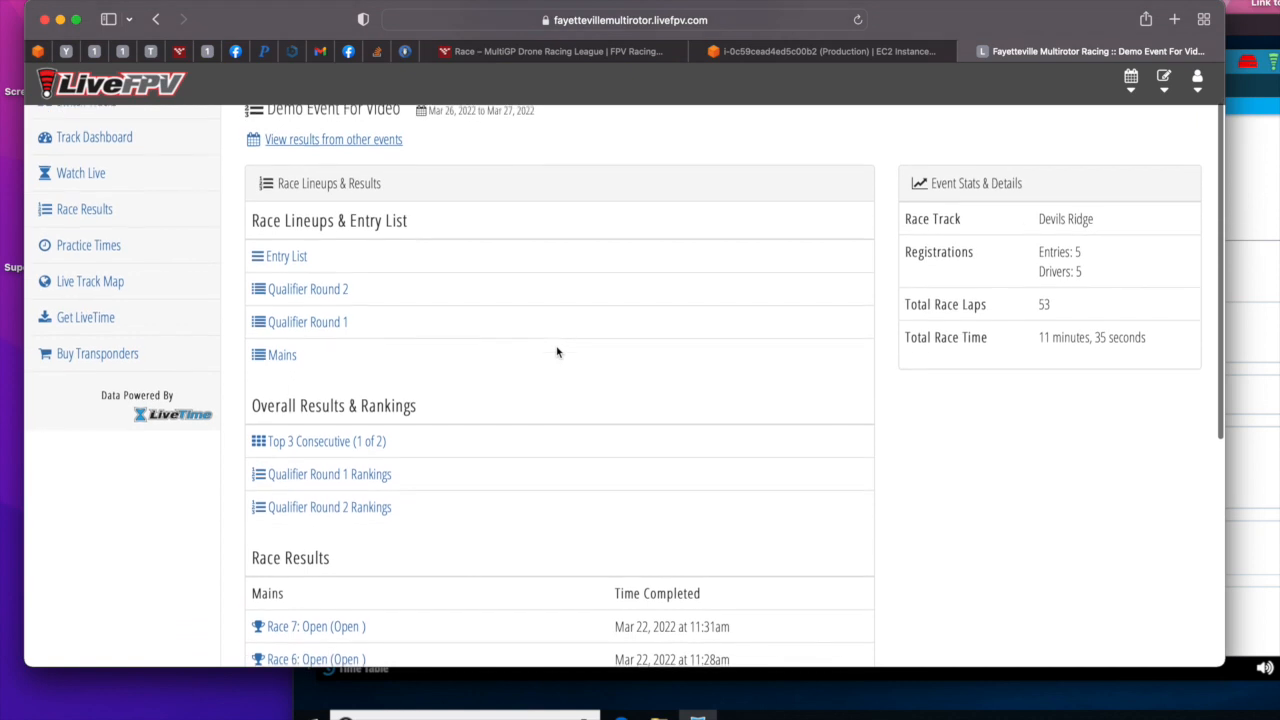